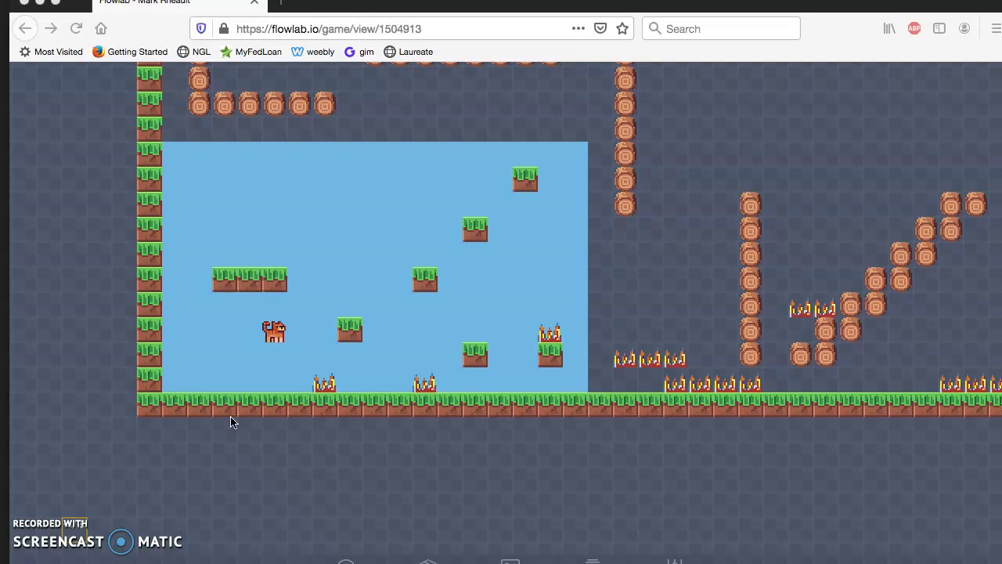
Open the Cat object's behaviors and enter its Run & Jump bundle for editing.
left_click(332, 381)
left_click(280, 334)
left_click(279, 332)
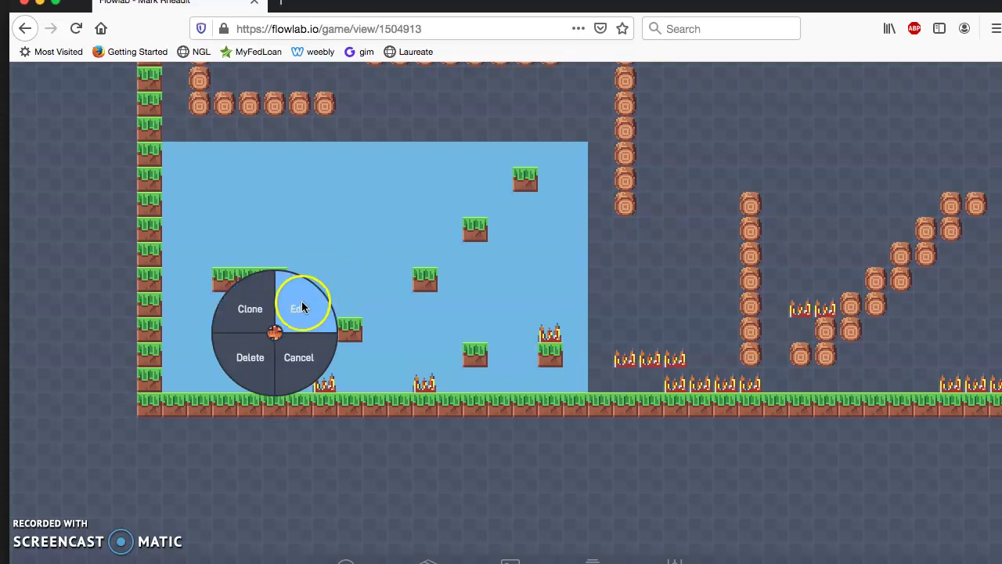
left_click(302, 307)
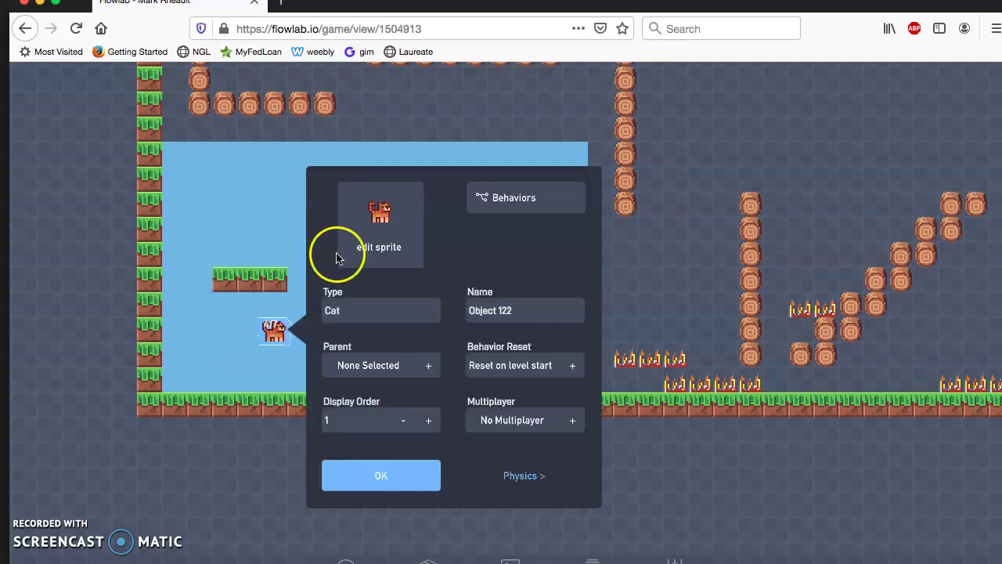
left_click(498, 197)
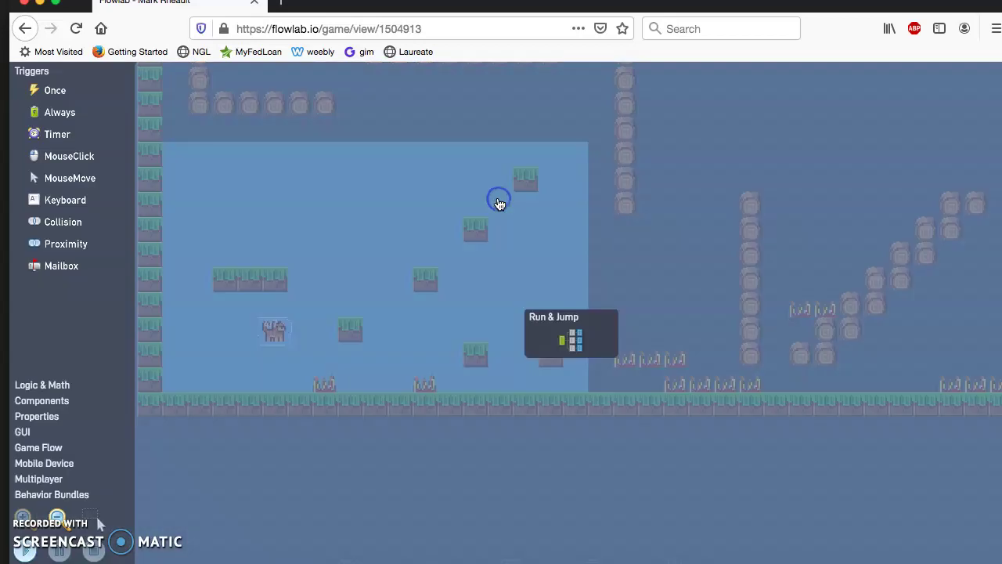
double_click(544, 342)
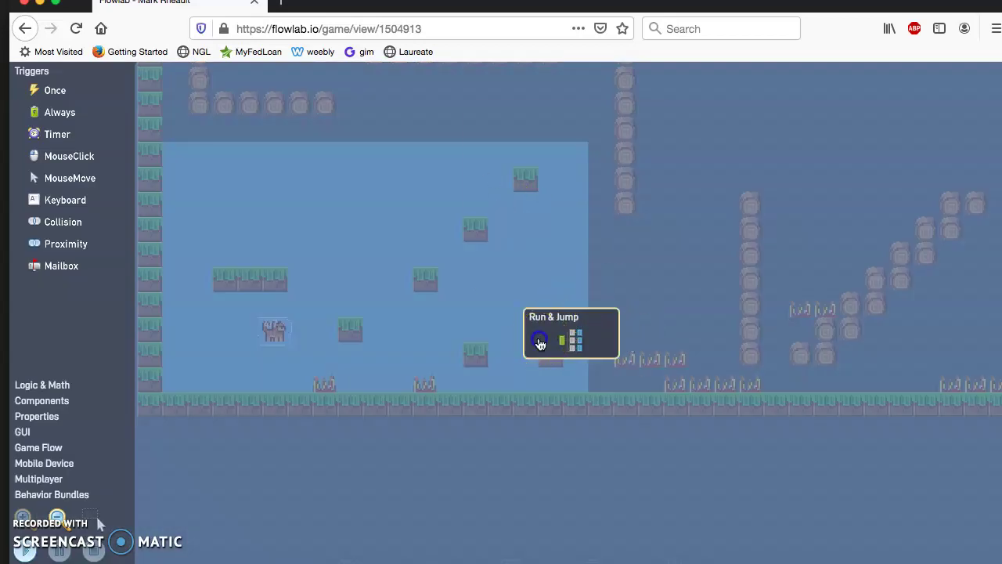
left_click(823, 335)
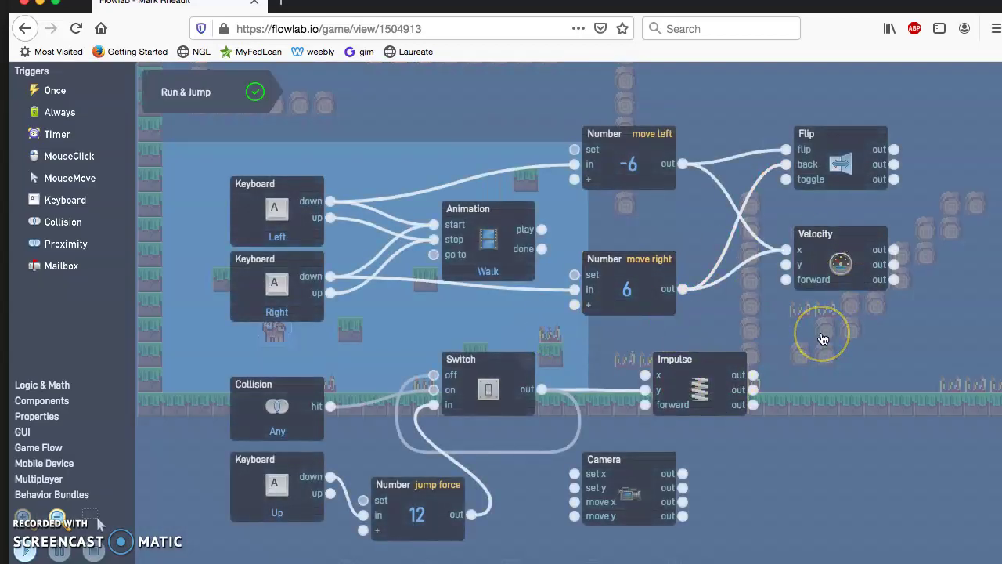
left_click(253, 360)
Add a Number block beside the Camera block and shift the Camera and jump force blocks to make room.
left_click(43, 385)
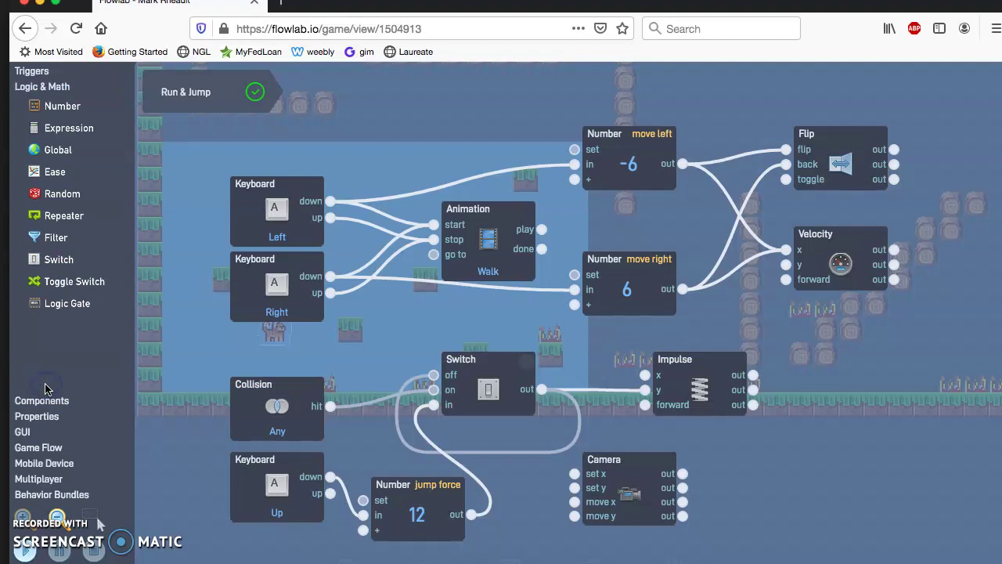
left_click(43, 87)
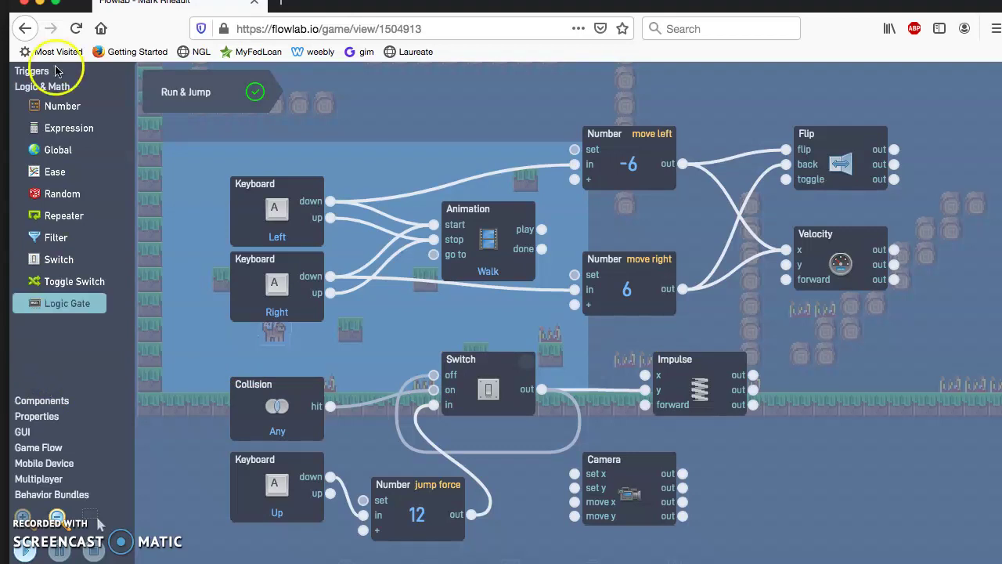
left_click(57, 108)
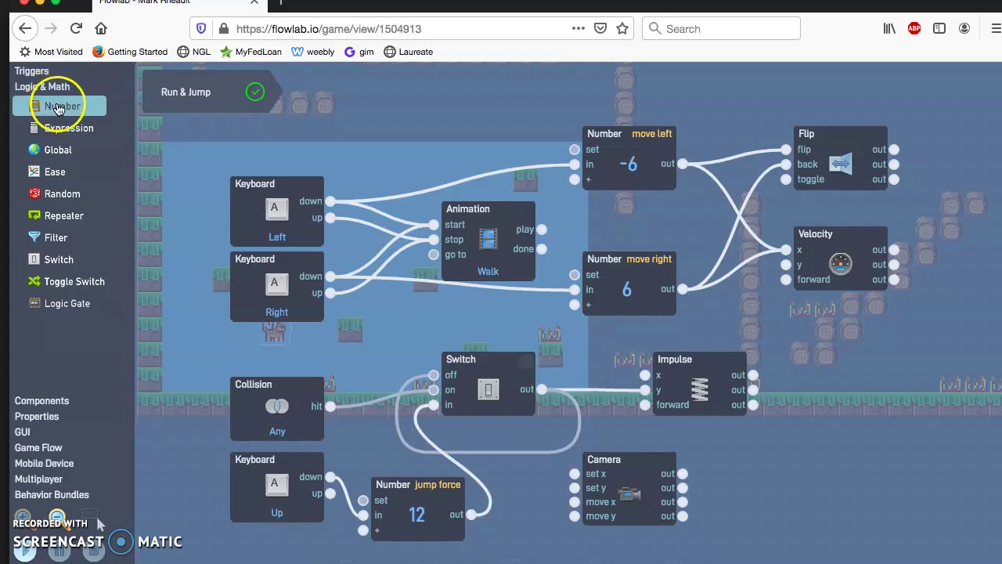
left_click_drag(529, 320, 806, 545)
left_click_drag(641, 481, 638, 523)
left_click_drag(441, 509, 430, 469)
Move the new Number block into the empty area below the Up Keyboard block.
left_click(239, 300)
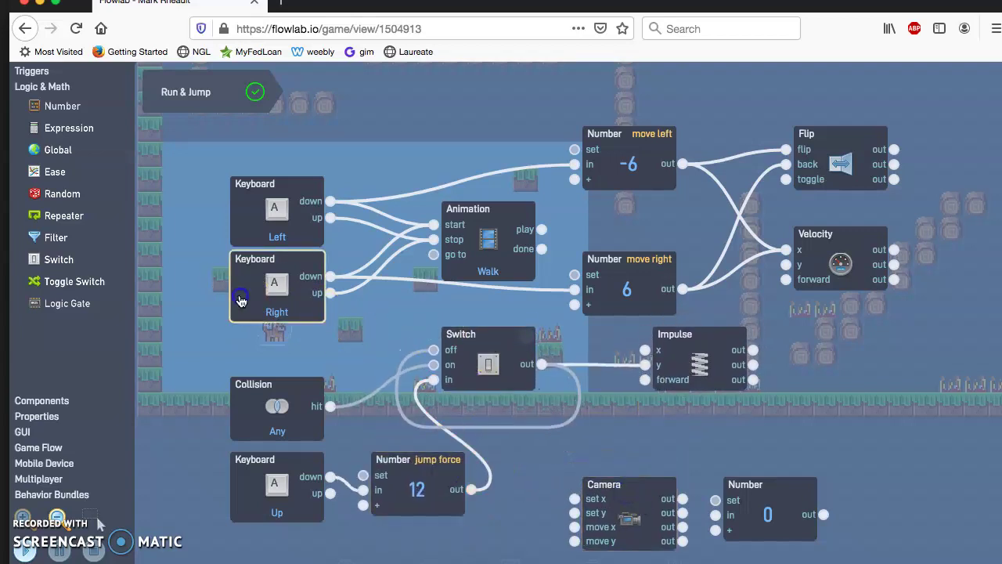
mouse_move(240, 299)
left_mouse_down()
mouse_move(252, 210)
mouse_move(288, 274)
mouse_move(286, 302)
mouse_move(249, 305)
left_mouse_up()
left_click_drag(394, 169, 395, 62)
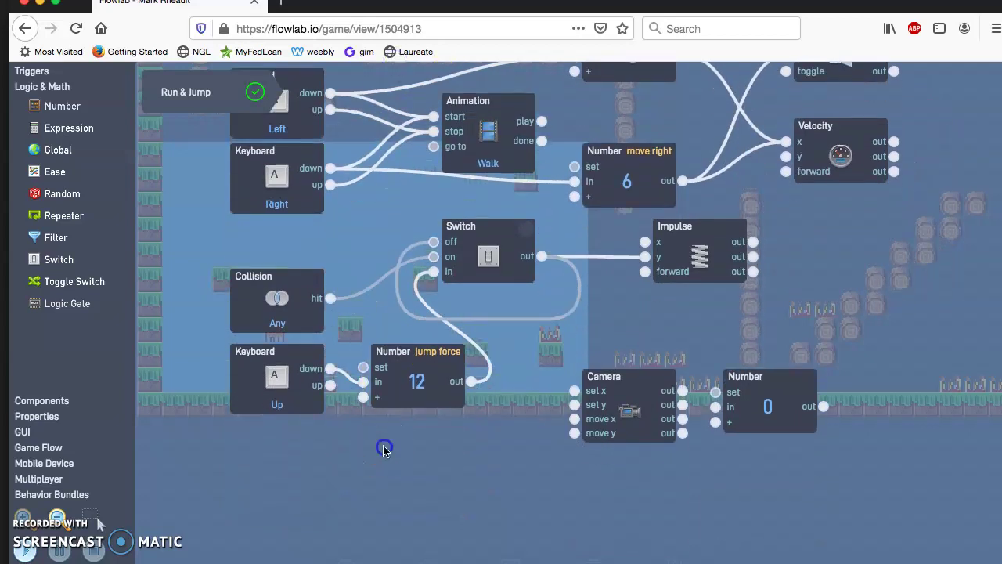
left_click_drag(384, 448, 376, 273)
left_click(739, 220)
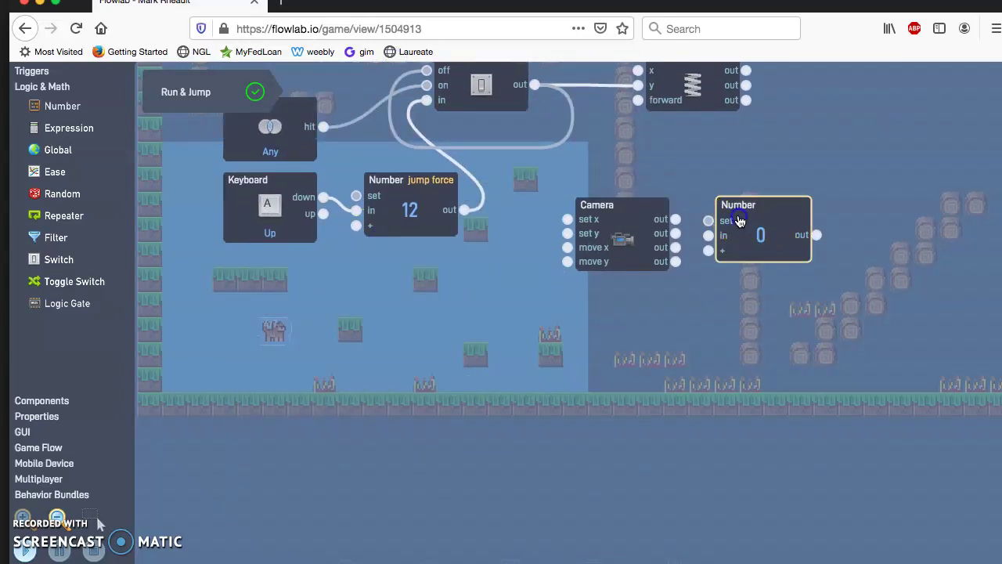
left_click_drag(739, 220, 246, 347)
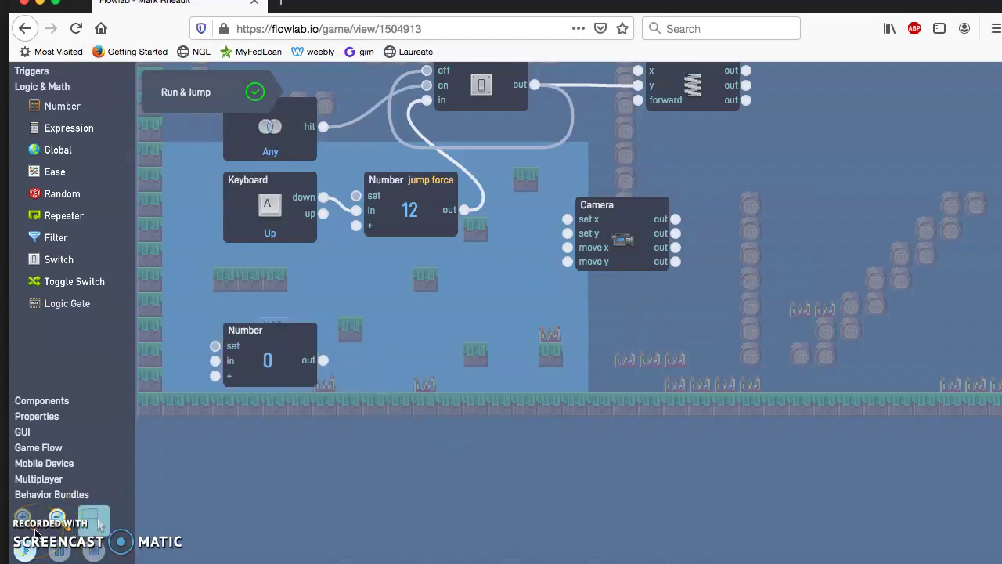
Label the new Number block Health and set its current value to 3.
left_click(267, 364)
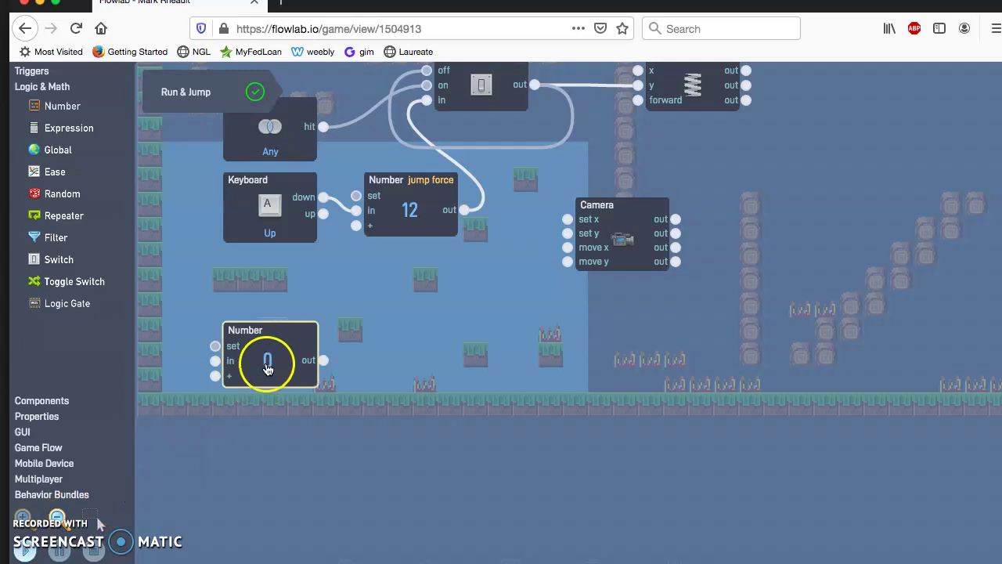
left_click(261, 167)
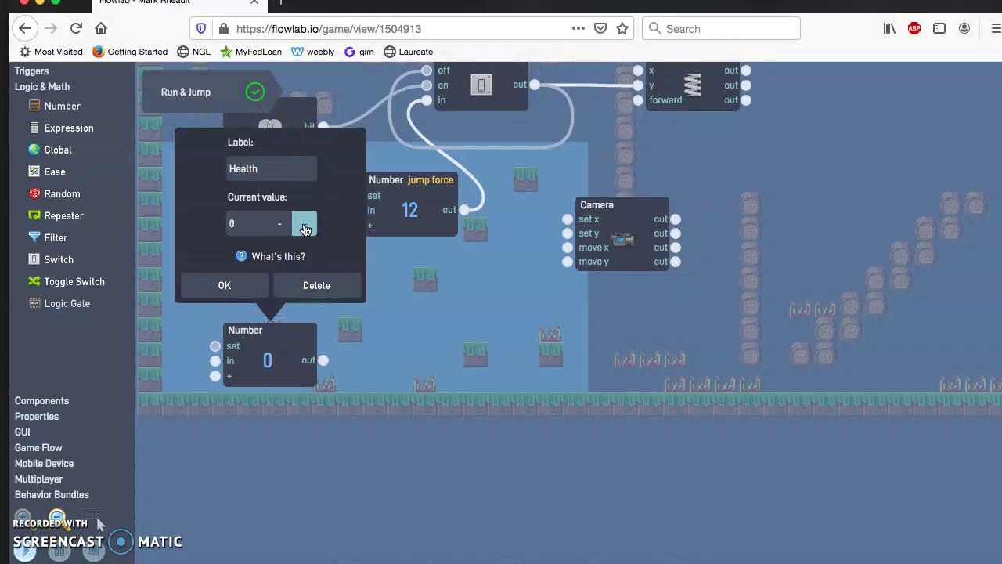
left_click(304, 226)
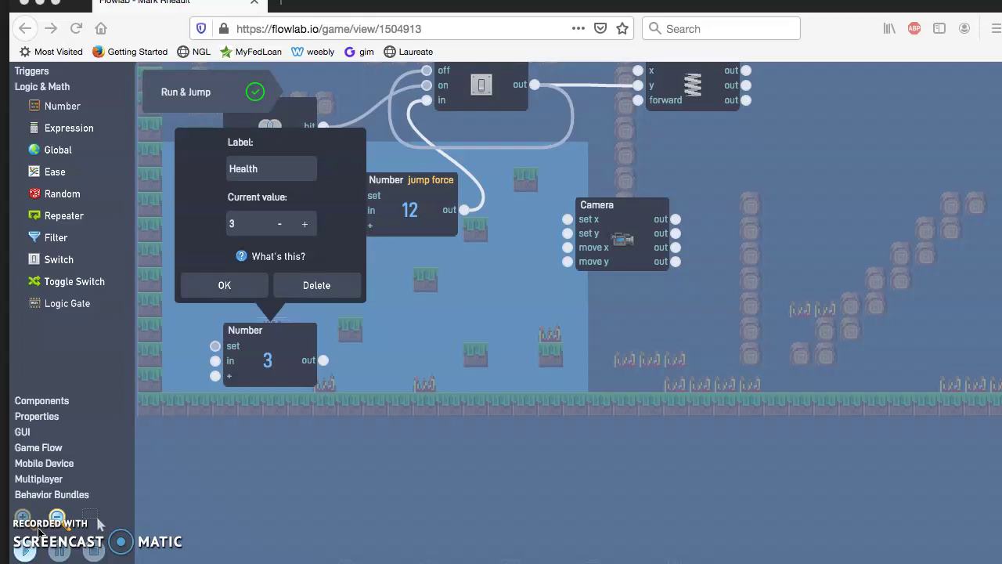
Add a Collision trigger and place it directly beside the Health Number block.
left_click(39, 74)
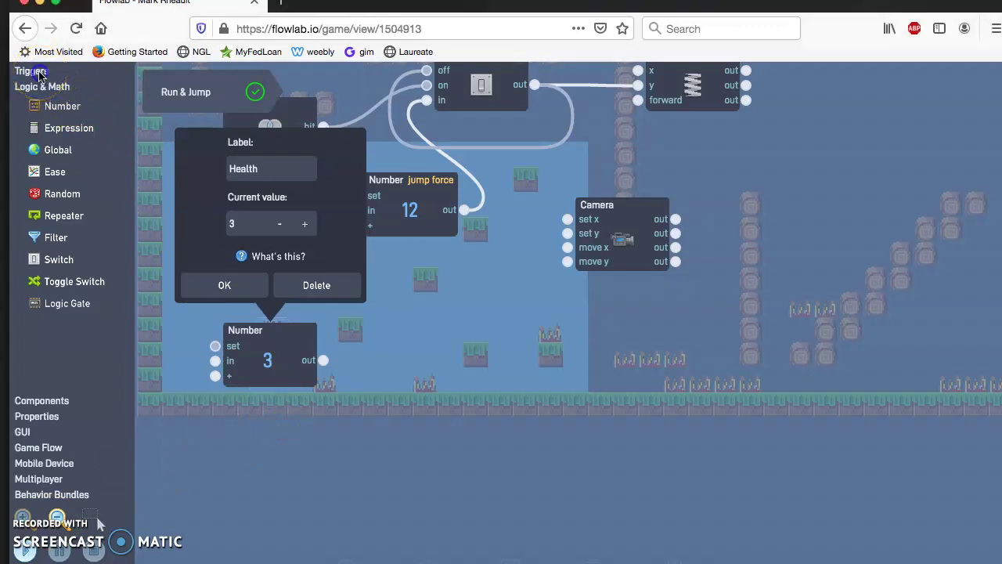
left_click(39, 74)
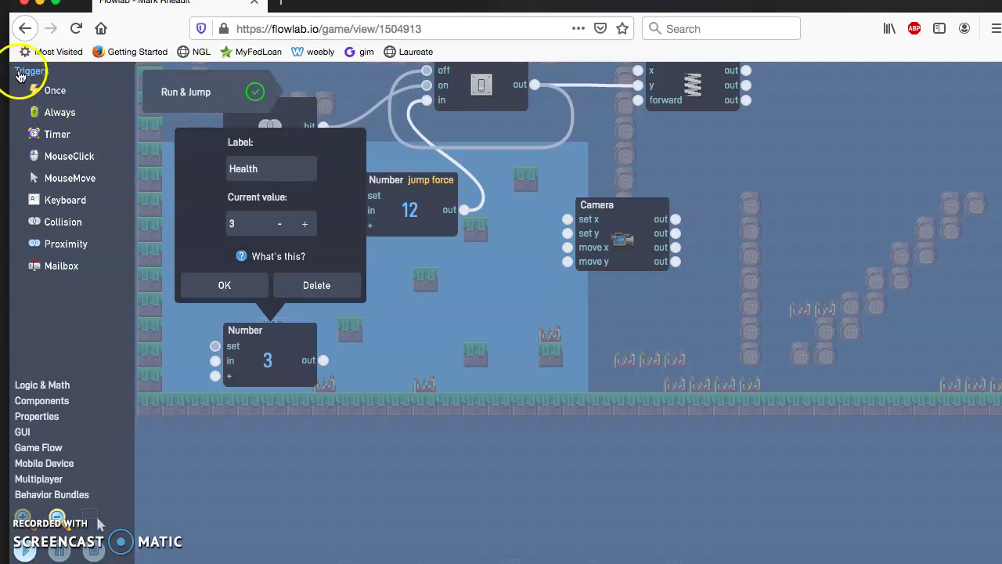
left_click(72, 222)
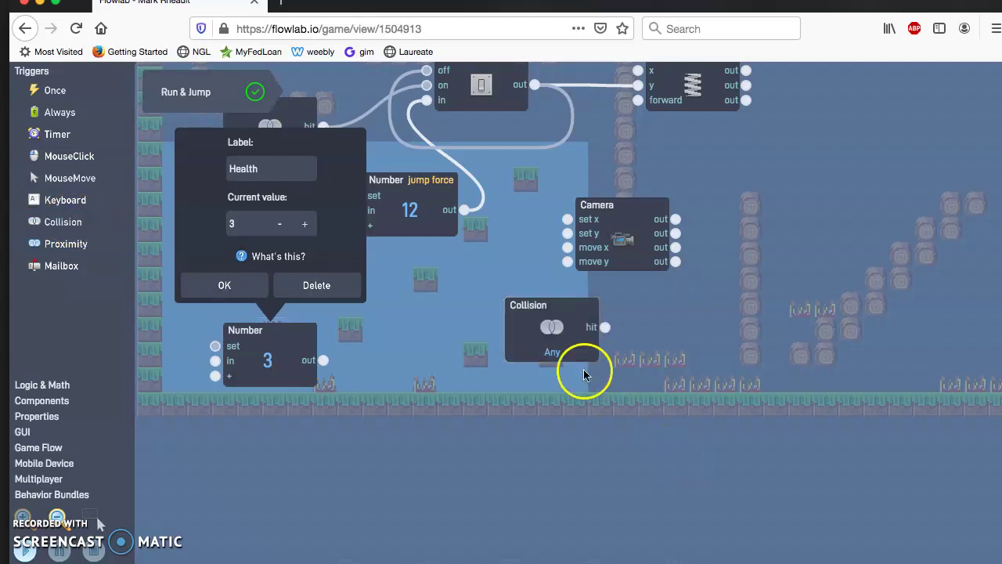
left_click(463, 352)
left_click_drag(510, 343, 409, 369)
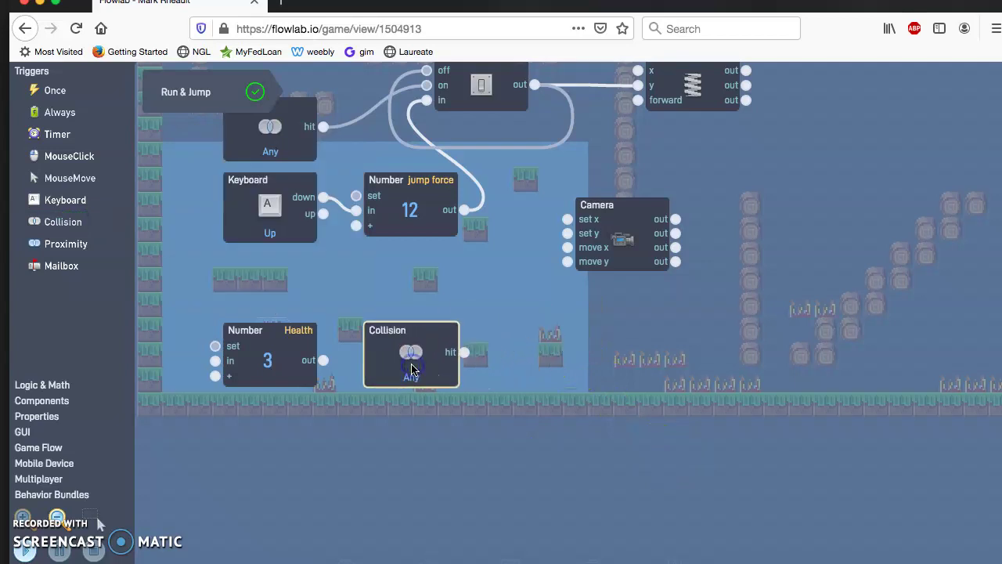
Swap the two blocks so that the Collision trigger sits ahead of the Health Number block.
left_click(212, 355)
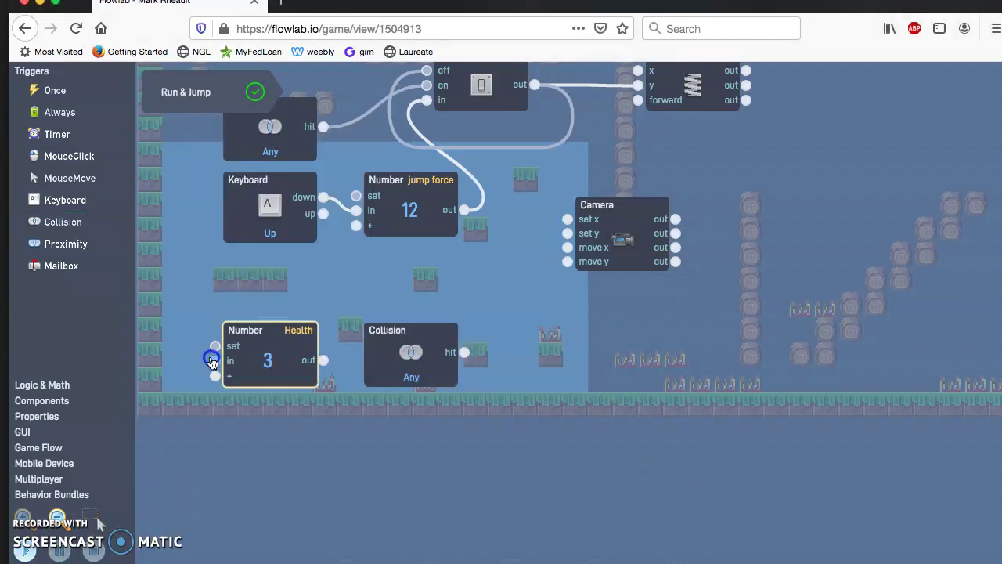
left_click(319, 374)
left_click_drag(318, 374, 600, 374)
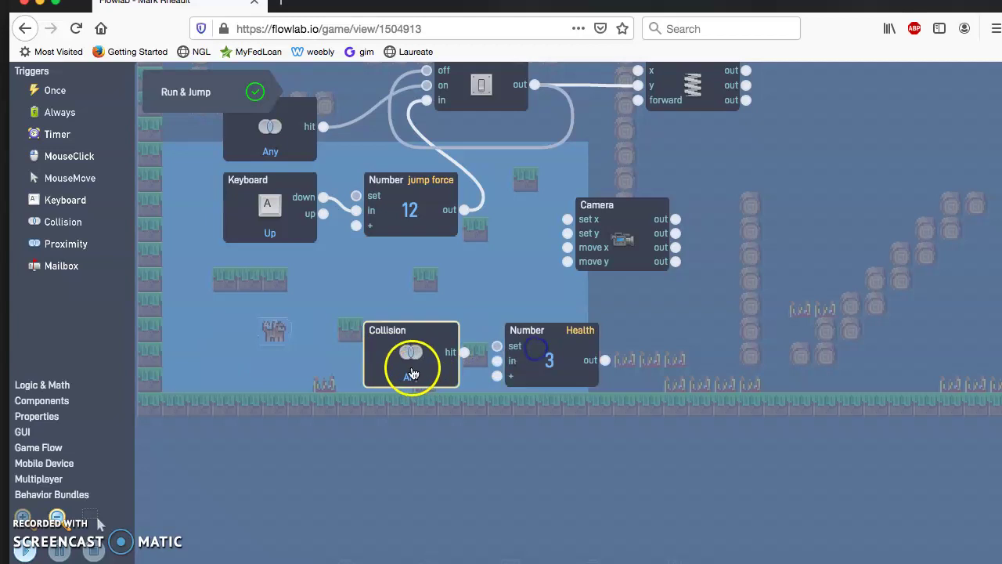
mouse_move(410, 369)
left_mouse_down()
mouse_move(306, 353)
mouse_move(239, 356)
left_mouse_up()
left_click_drag(548, 349, 434, 349)
Set the new Collision trigger to detect hits with the Fire type.
left_click(265, 352)
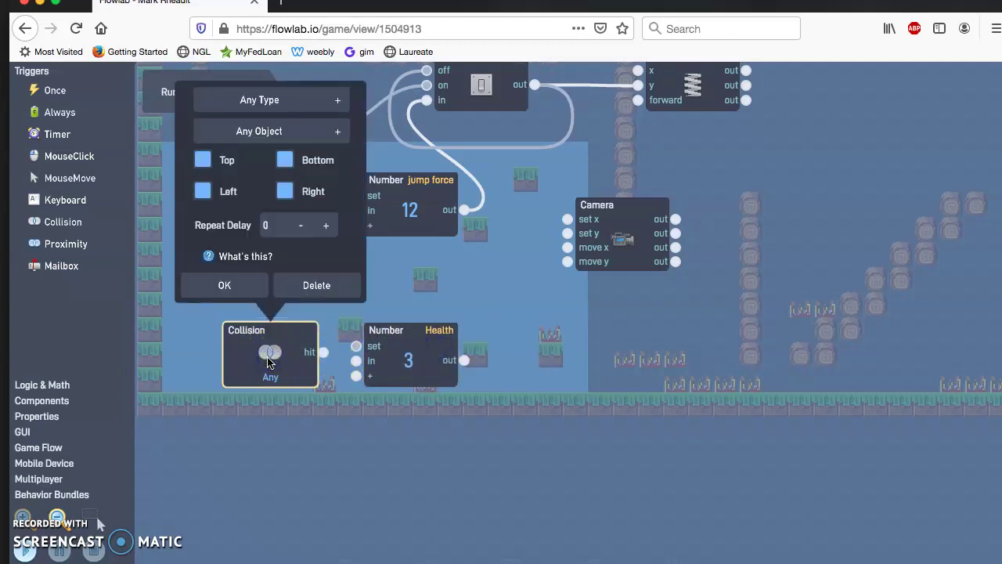
left_click(322, 130)
left_click(336, 130)
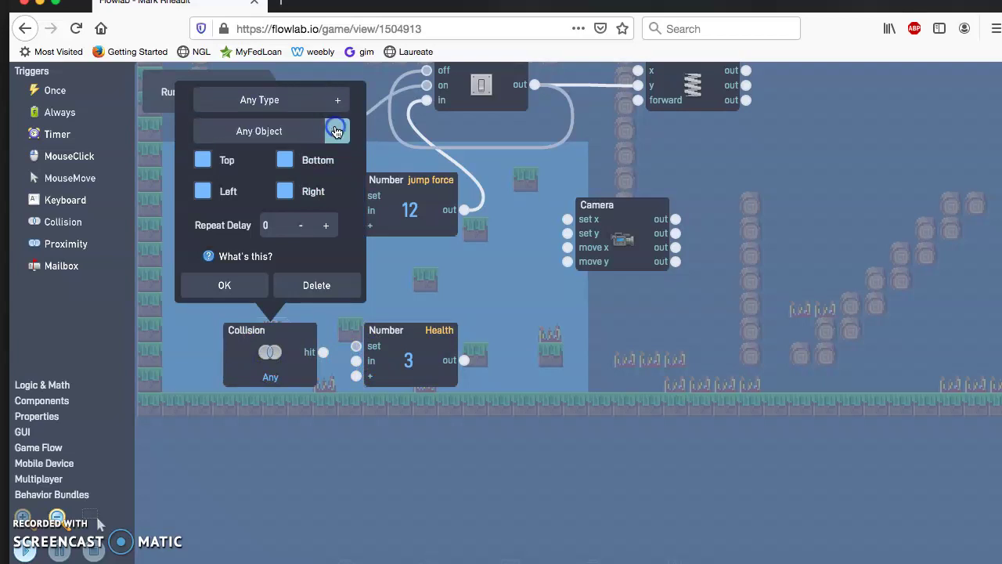
left_click(336, 100)
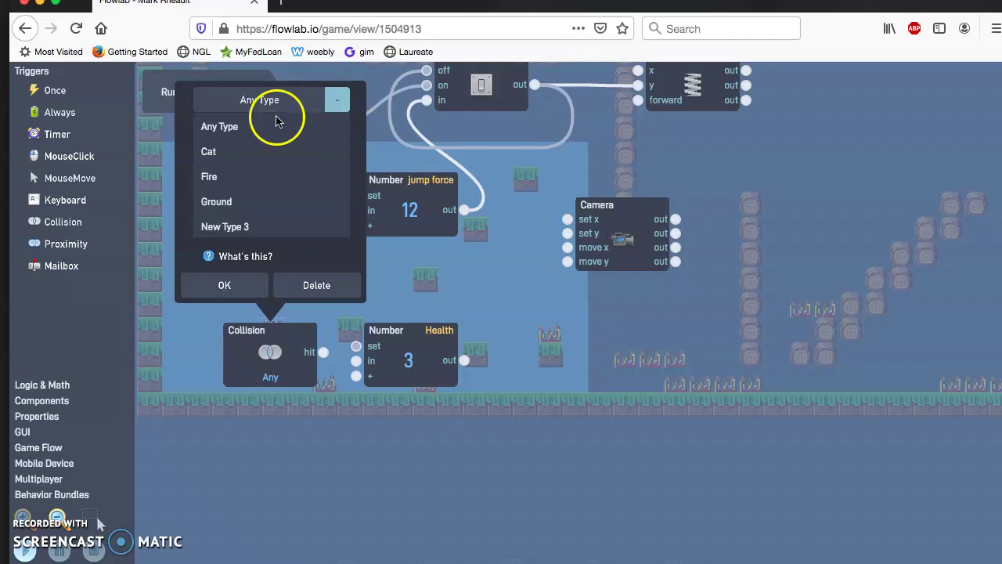
left_click(218, 185)
left_click(222, 191)
left_click(224, 285)
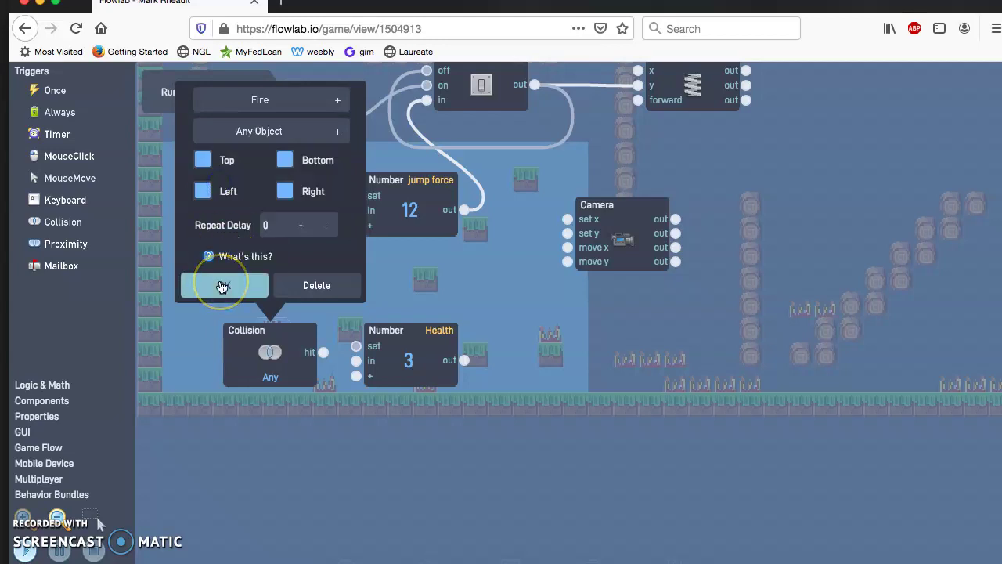
left_click(254, 202)
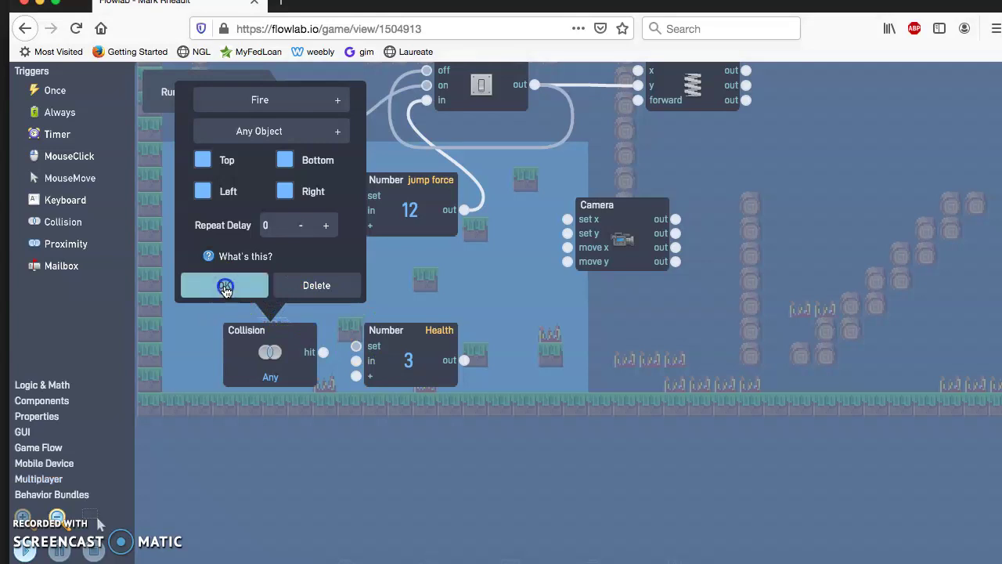
left_click(225, 287)
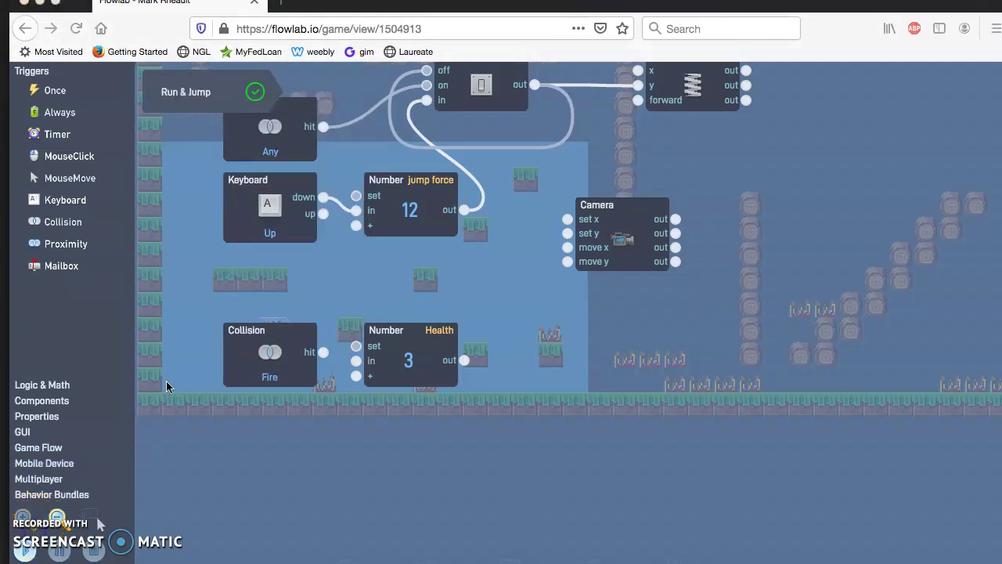
Add a second Number block and place it between the Fire Collision trigger and the Health block.
left_click(53, 386)
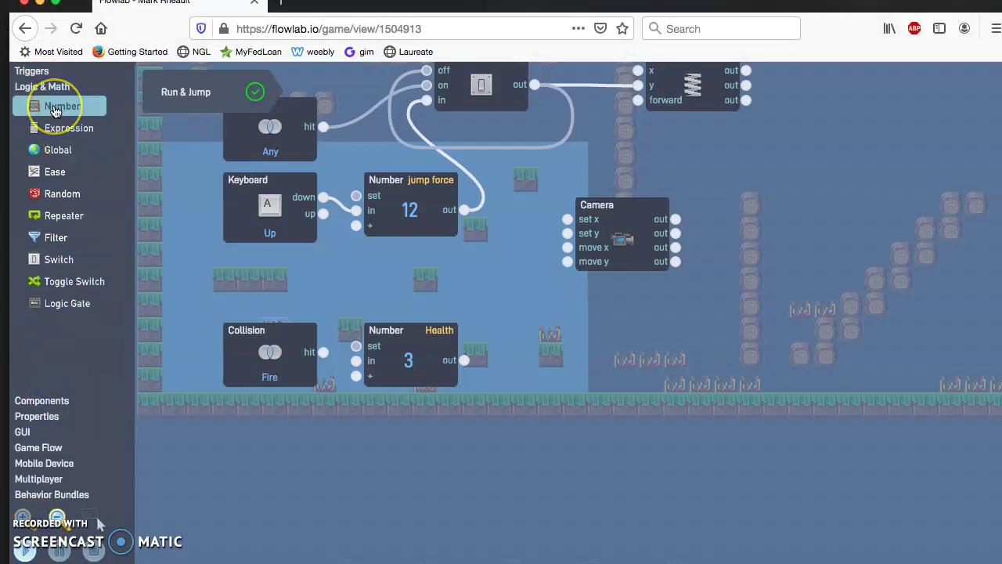
left_click(54, 107)
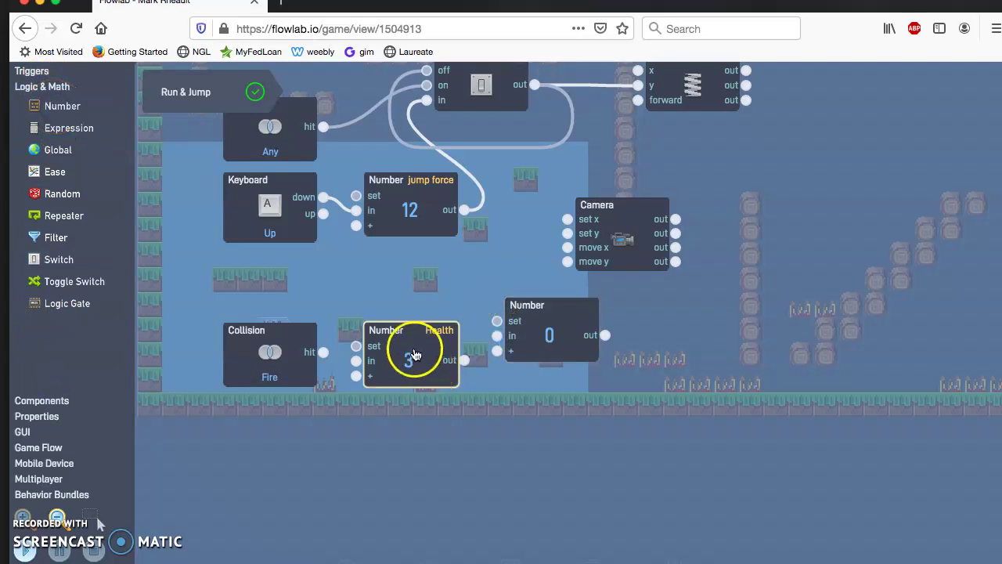
left_click_drag(415, 346, 546, 386)
mouse_move(544, 314)
left_mouse_down()
mouse_move(454, 322)
mouse_move(409, 337)
left_mouse_up()
mouse_move(546, 401)
left_mouse_down()
mouse_move(593, 320)
mouse_move(595, 334)
left_mouse_up()
Label the Number block between the Fire Collision trigger and the Health block "Health" and set its value to -1.
left_click(413, 348)
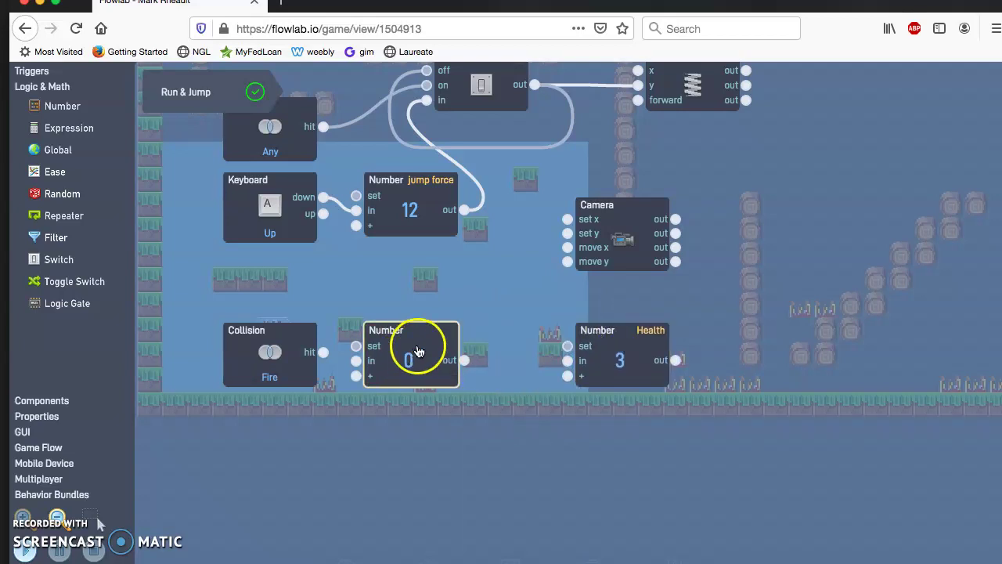
left_click(409, 165)
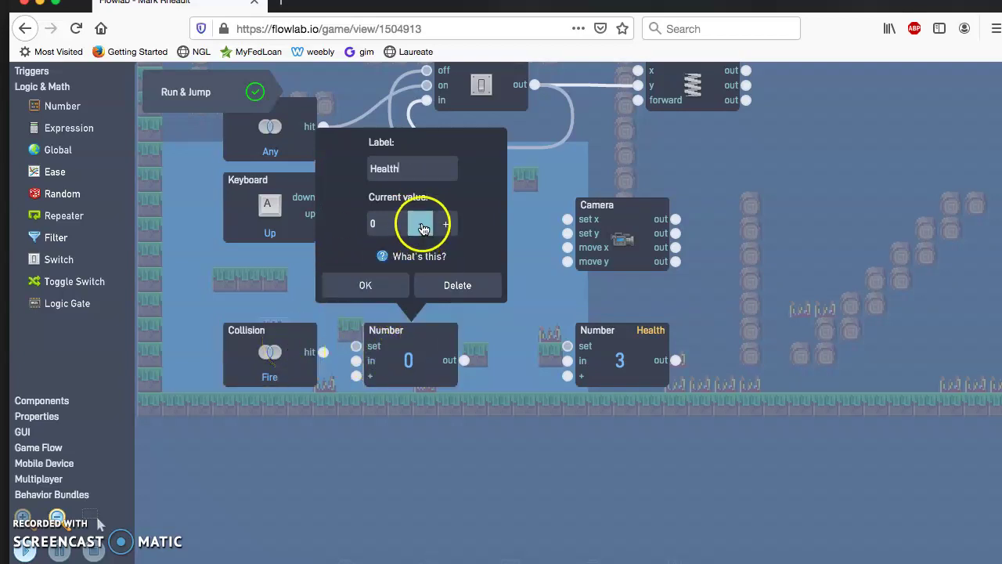
left_click(421, 225)
left_click(421, 226)
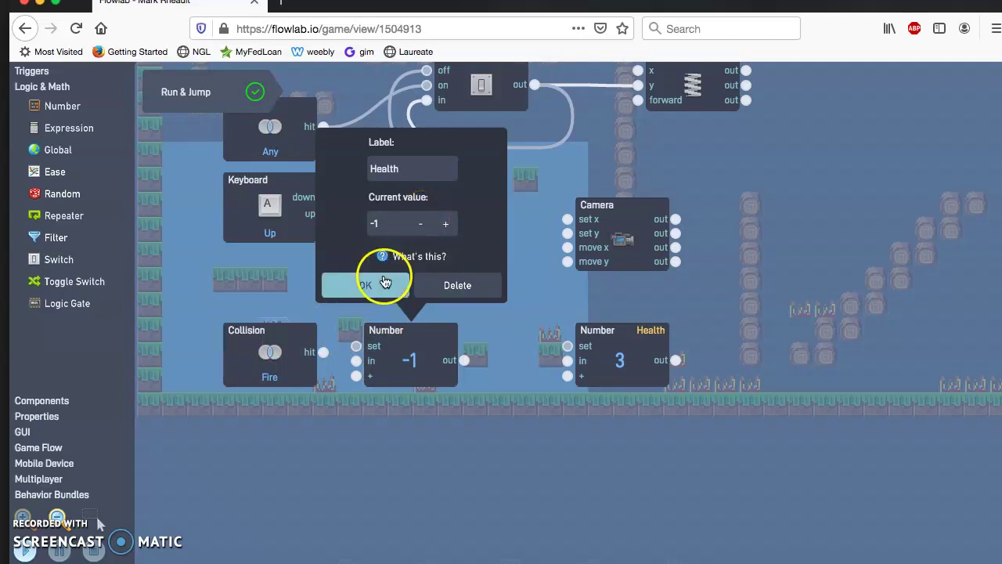
left_click(400, 224)
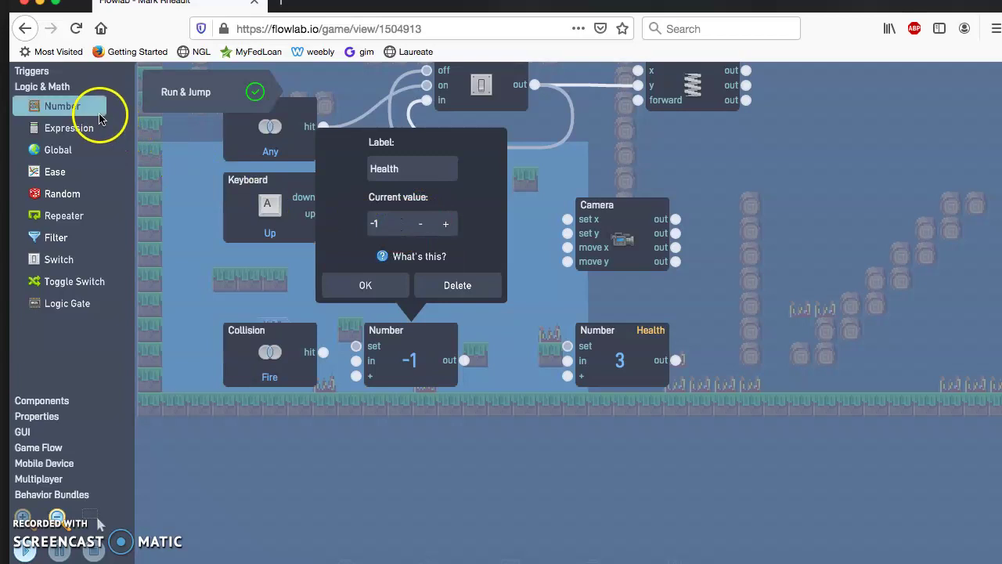
left_click(415, 170)
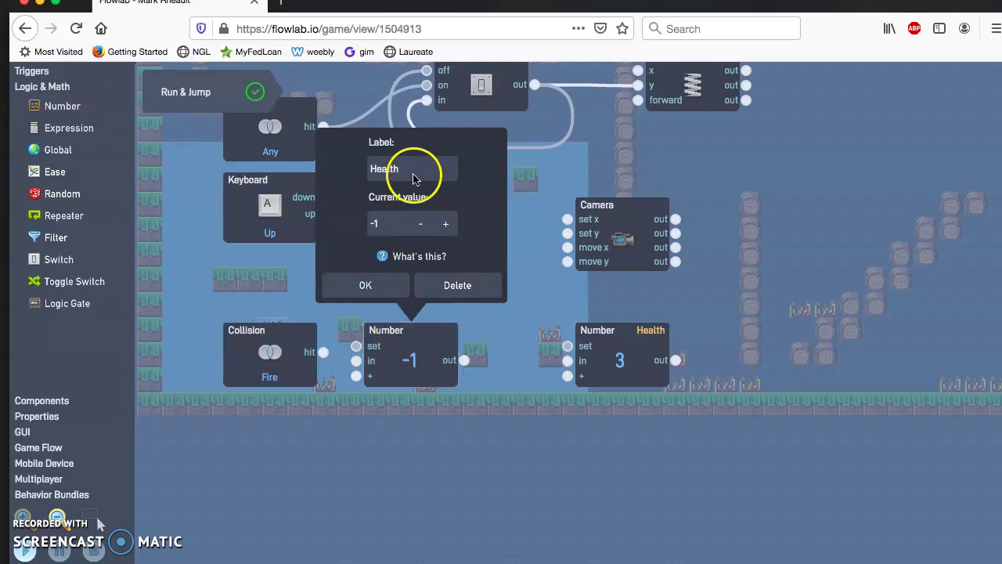
left_click(402, 224)
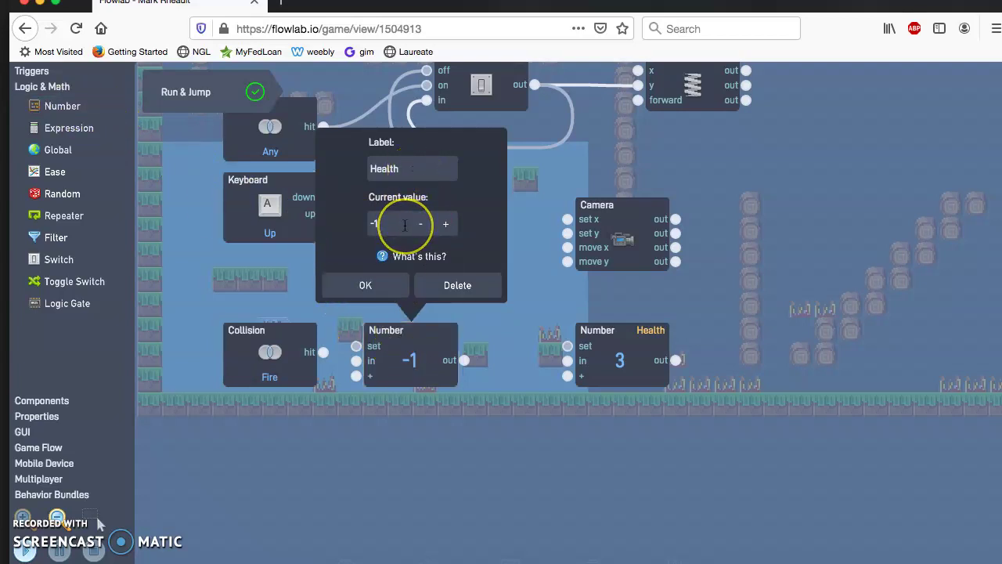
left_click(385, 275)
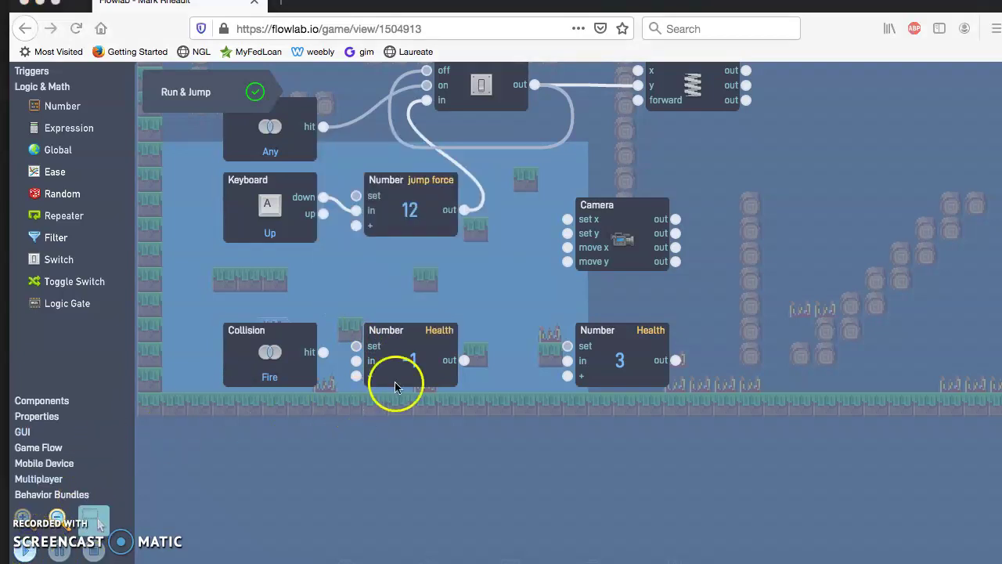
Connect the Fire Collision's hit output to the -1 block's in, and that block's out to the + input of the Health 3 block.
left_click(429, 339)
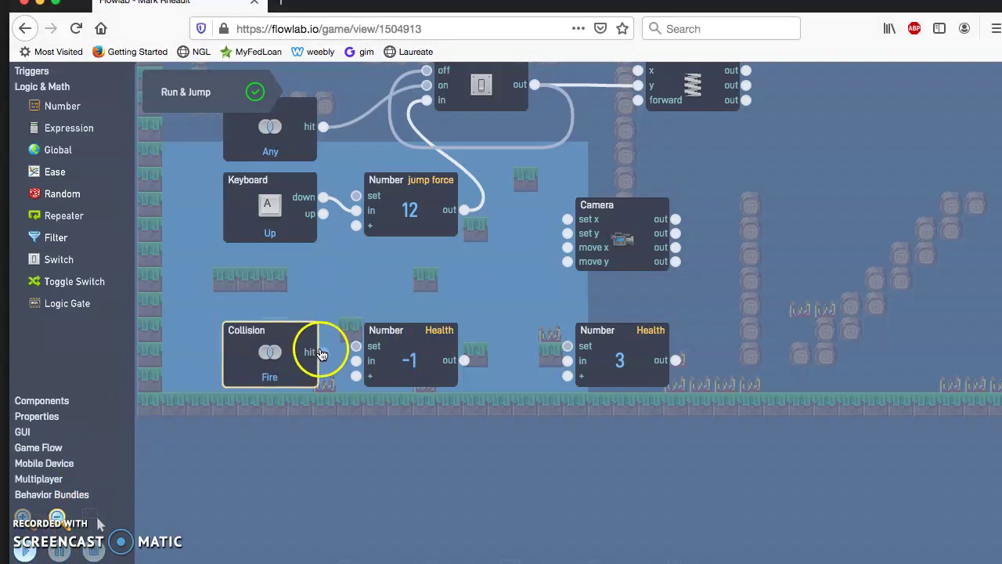
left_click(321, 352)
left_click_drag(327, 357, 356, 362)
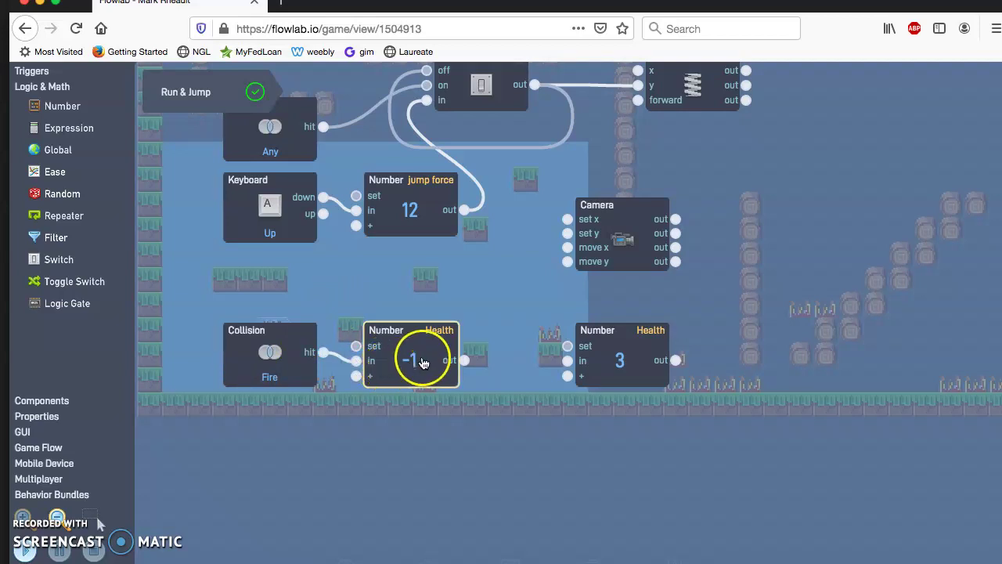
left_click(464, 362)
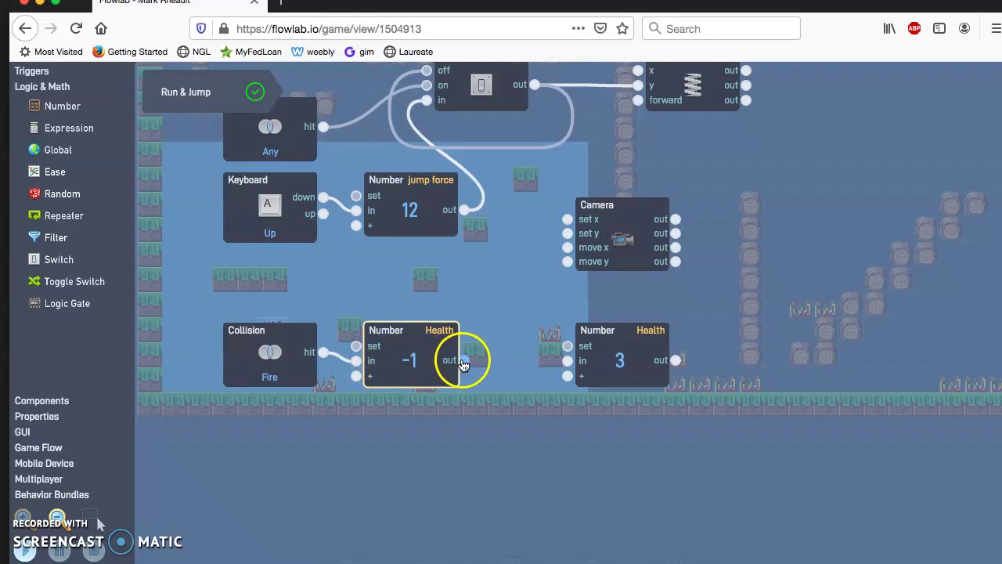
left_click_drag(463, 362, 568, 378)
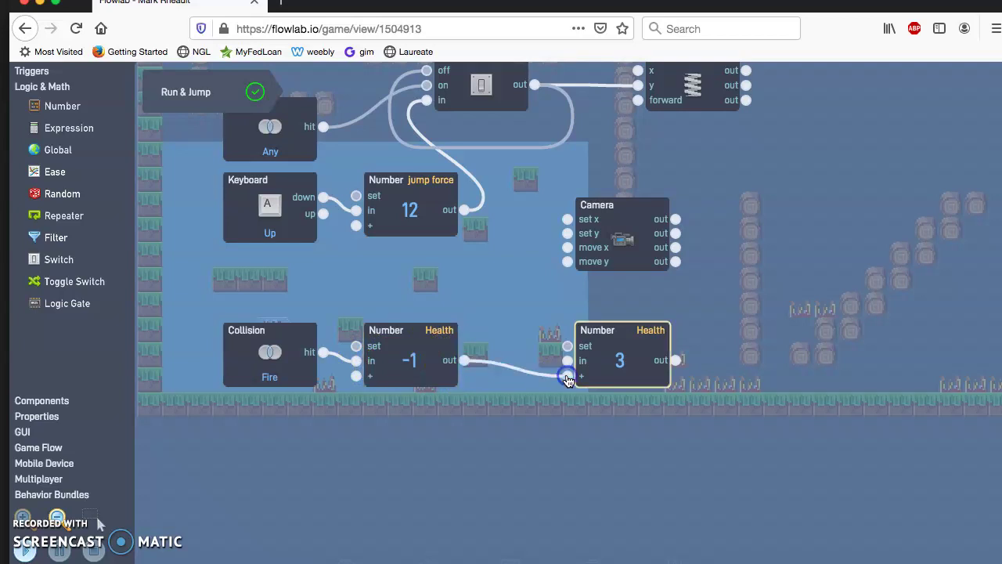
left_click(302, 339)
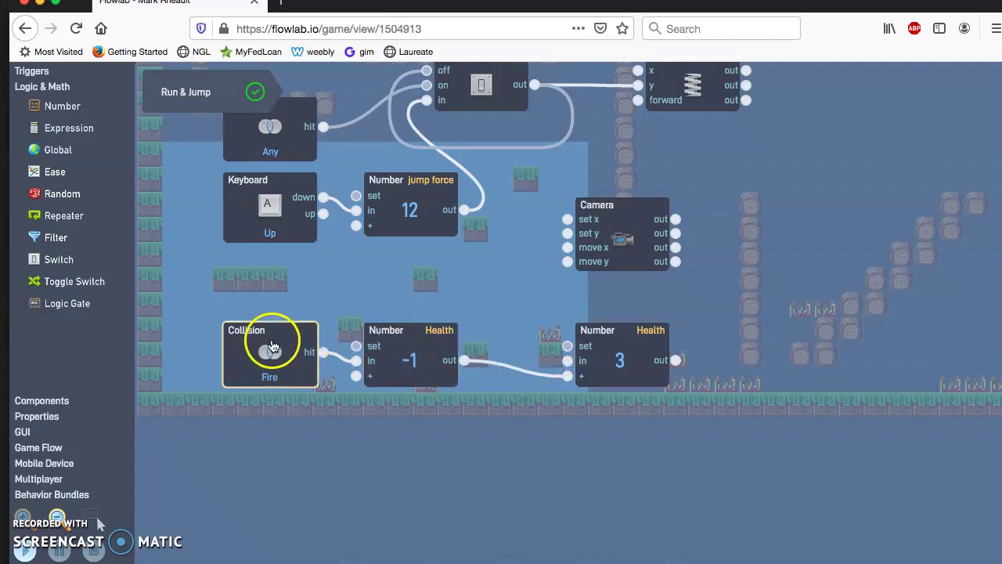
left_click(298, 409)
left_click(261, 376)
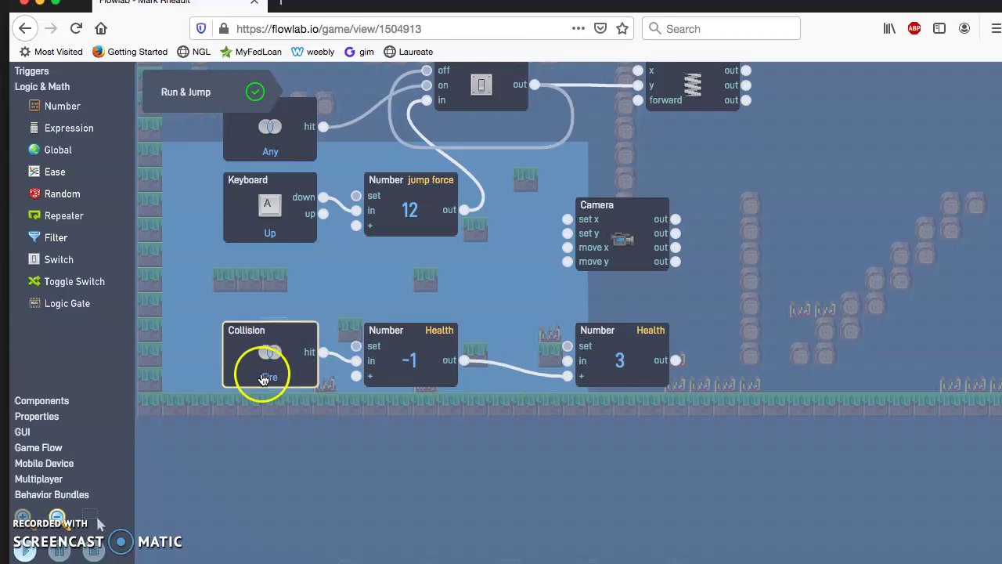
left_click(395, 351)
left_click(599, 338)
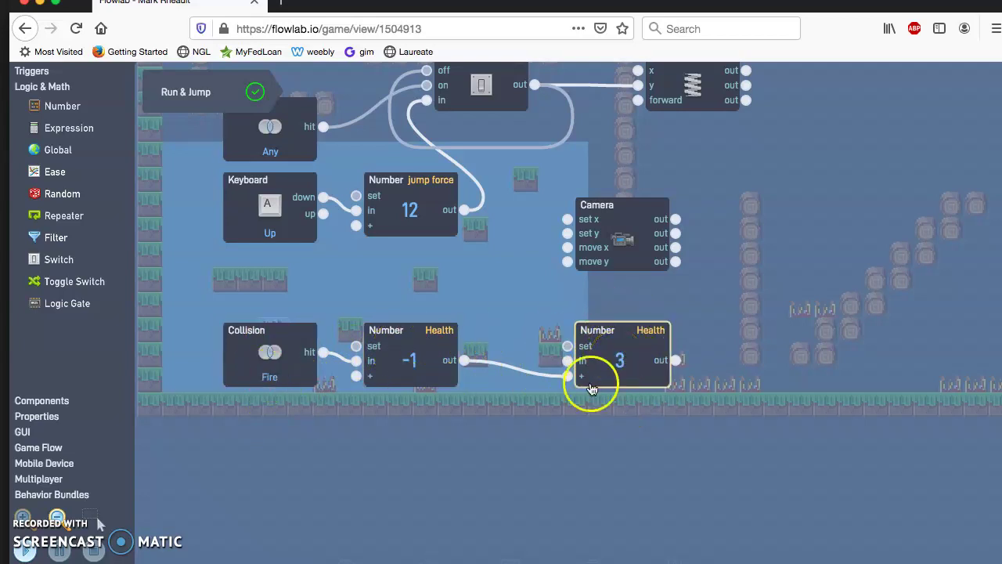
left_click(565, 418)
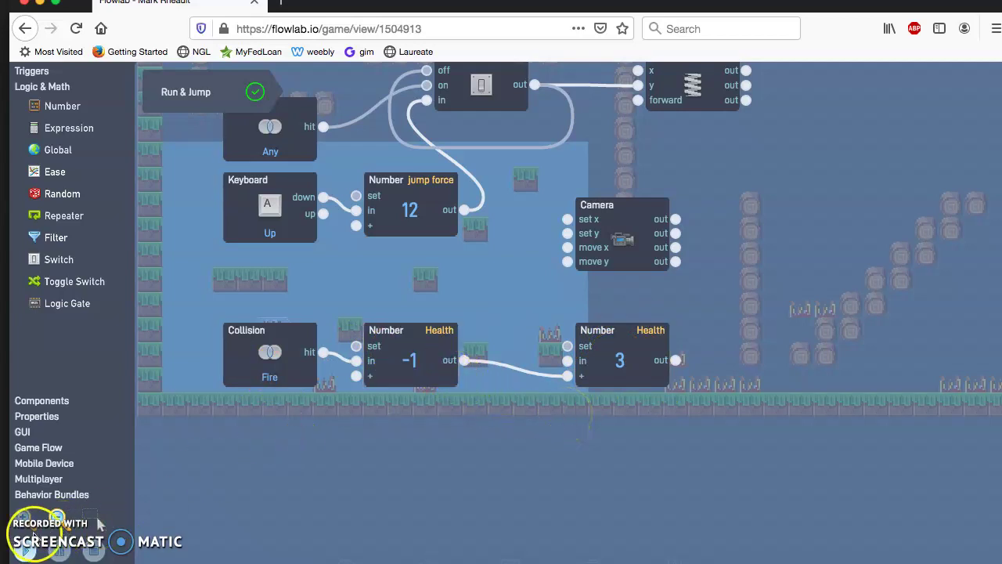
Close the cat's behaviors, accept its object settings, and start playing the game.
left_click(102, 553)
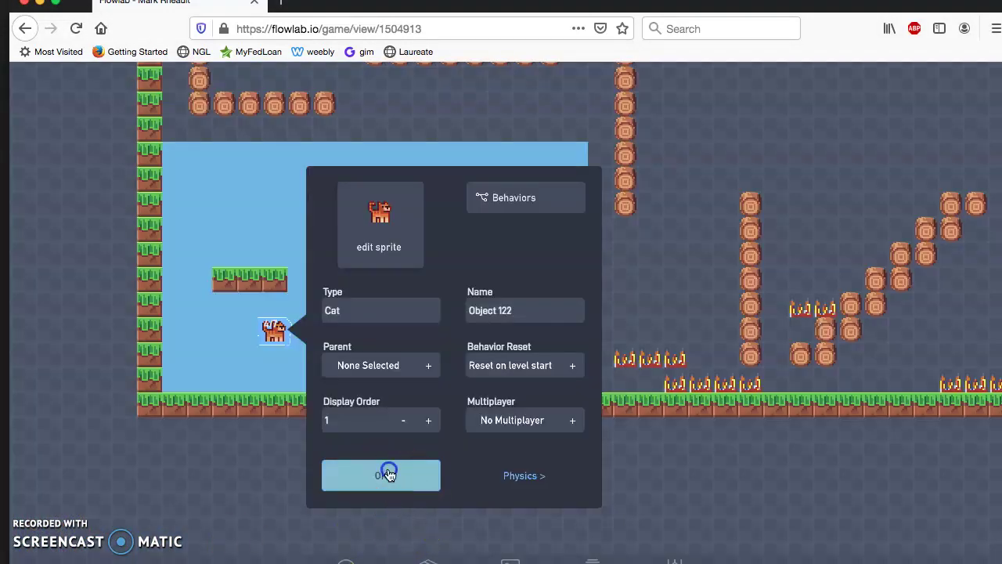
left_click(385, 472)
key("Escape")
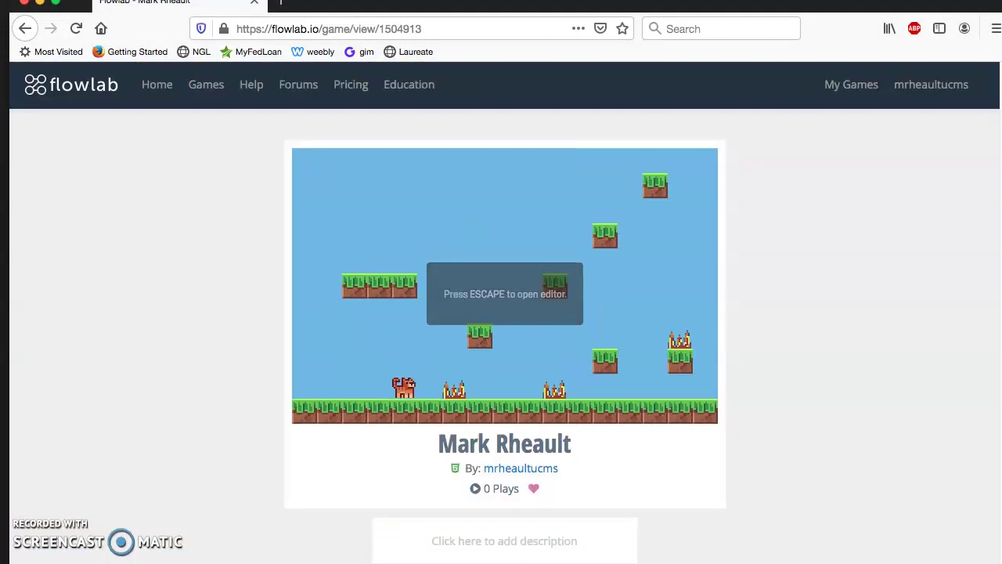
Play-test the level by running the cat into the first fire and backing away from it.
key("Right")
key("Right")
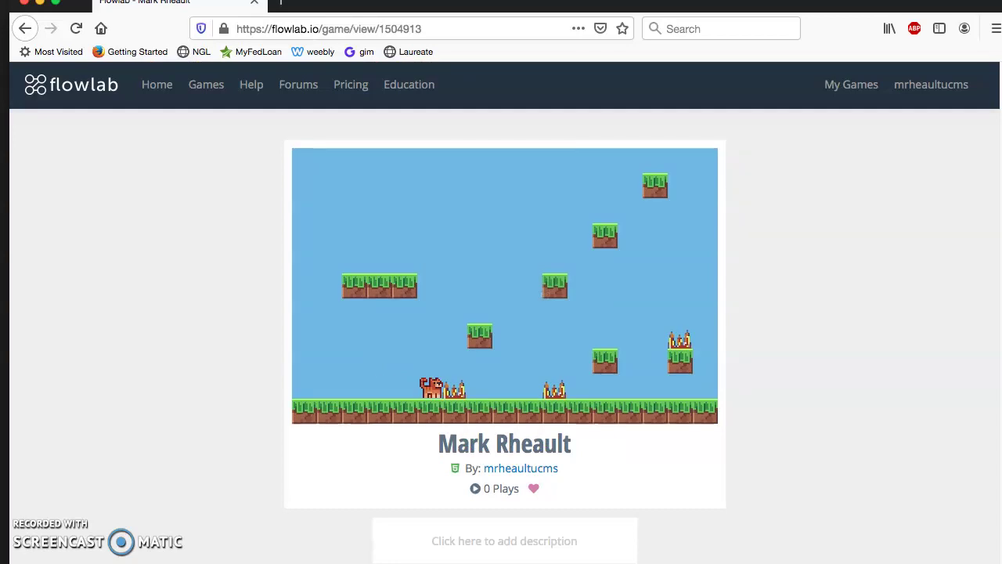
key("Left")
key("Left")
key("Up")
key("Right")
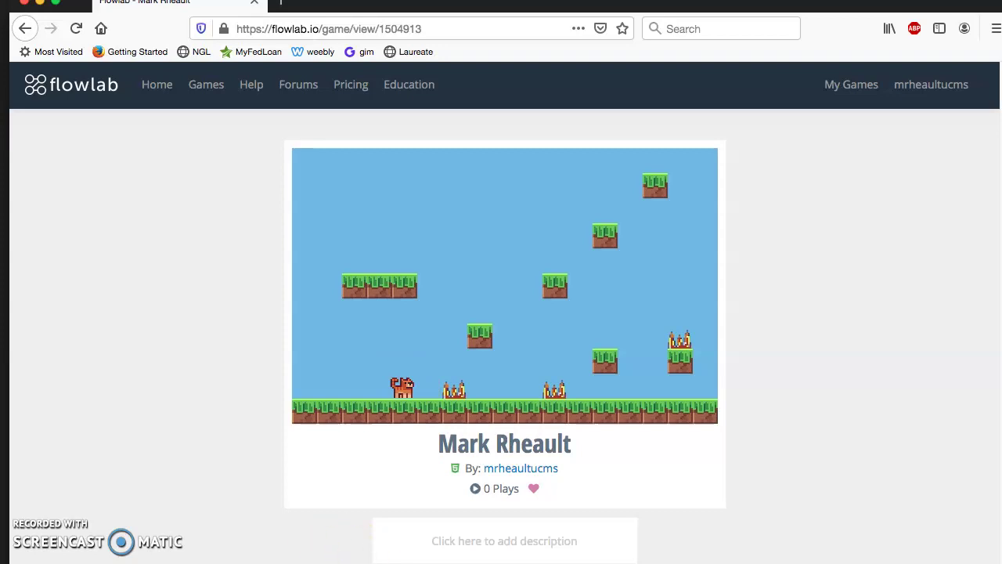
Return to the level editor and open the cat's behaviors.
key("Escape")
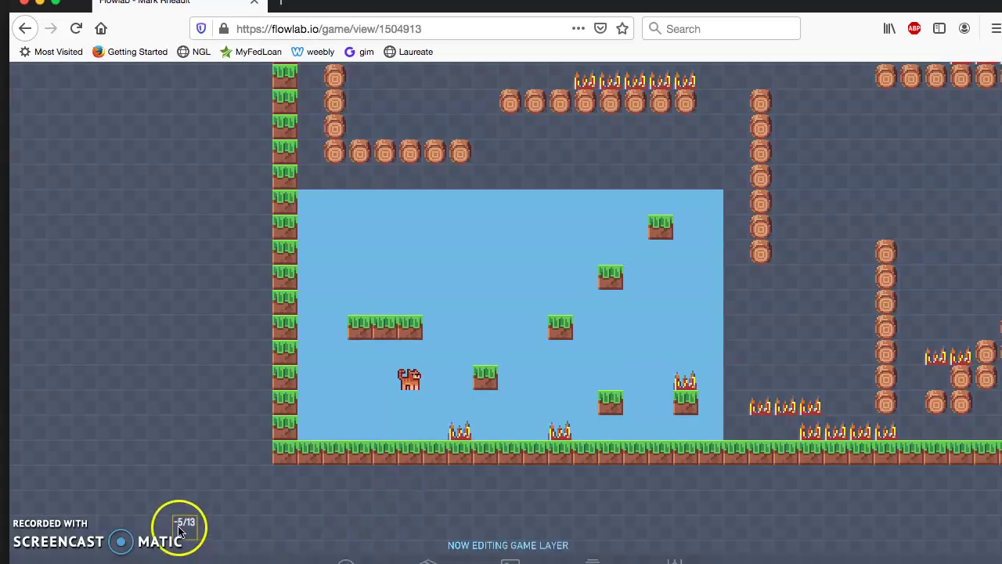
left_click(415, 385)
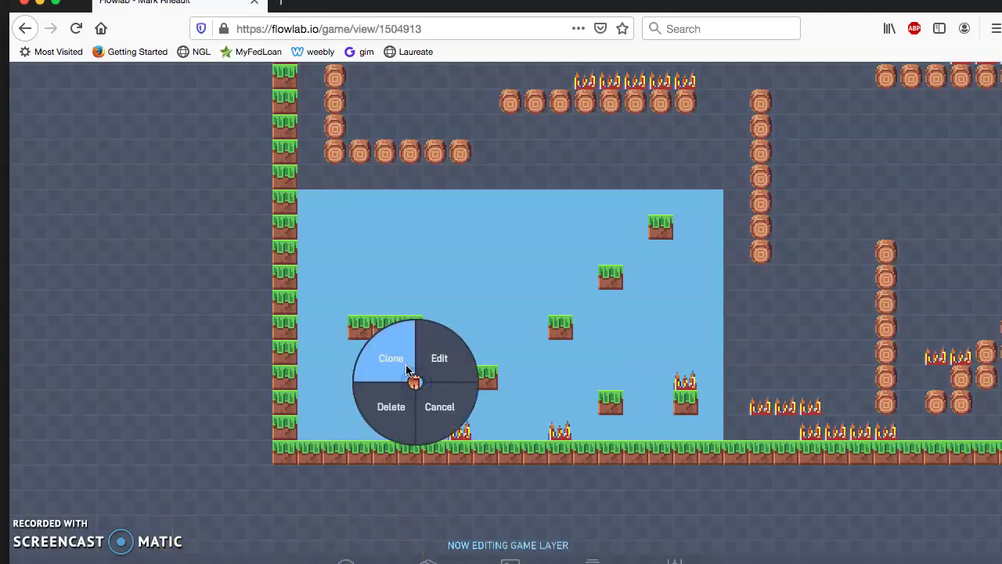
left_click(438, 354)
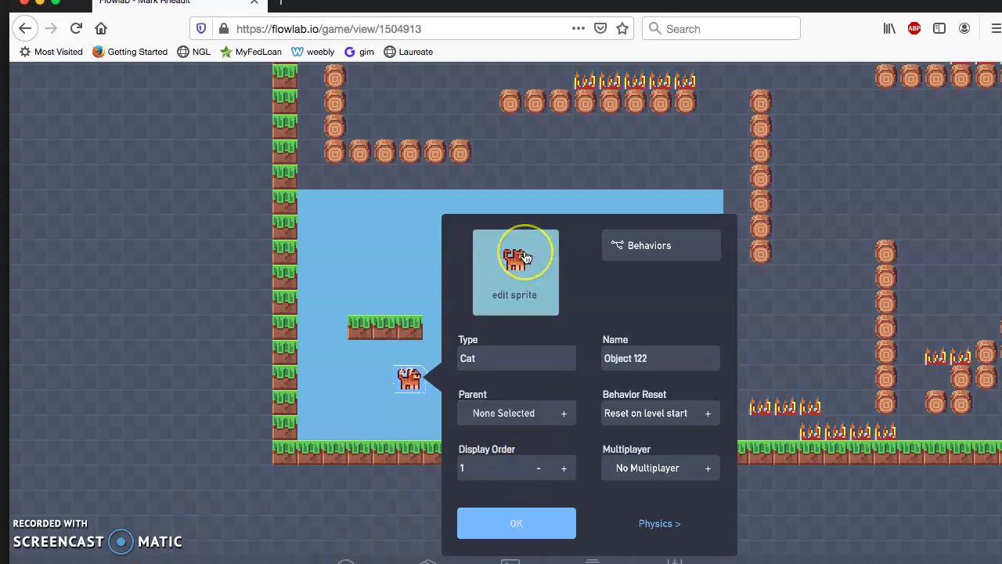
left_click(634, 254)
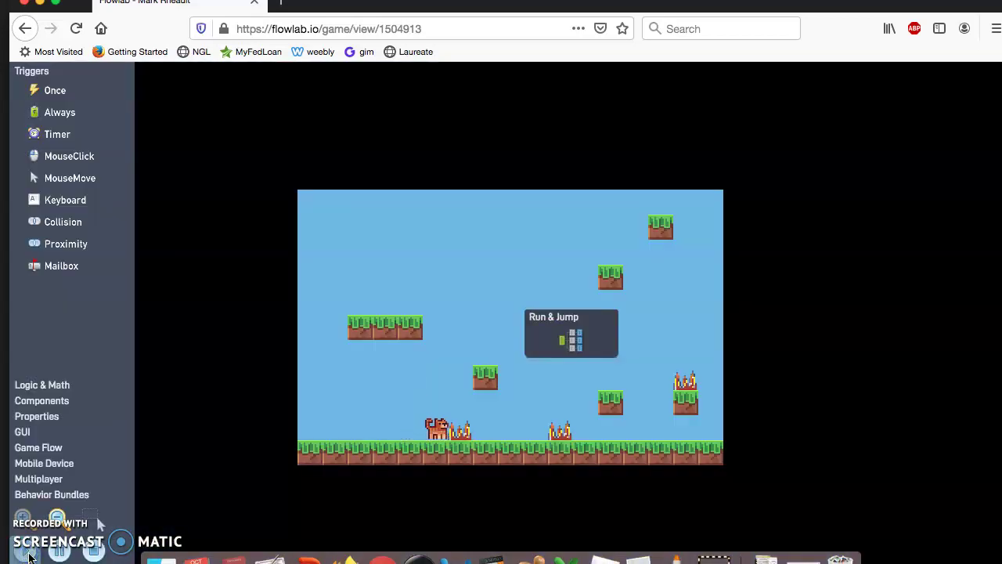
Run the game within the behavior view and open the Run & Jump bundle to watch its blocks live.
key("Left")
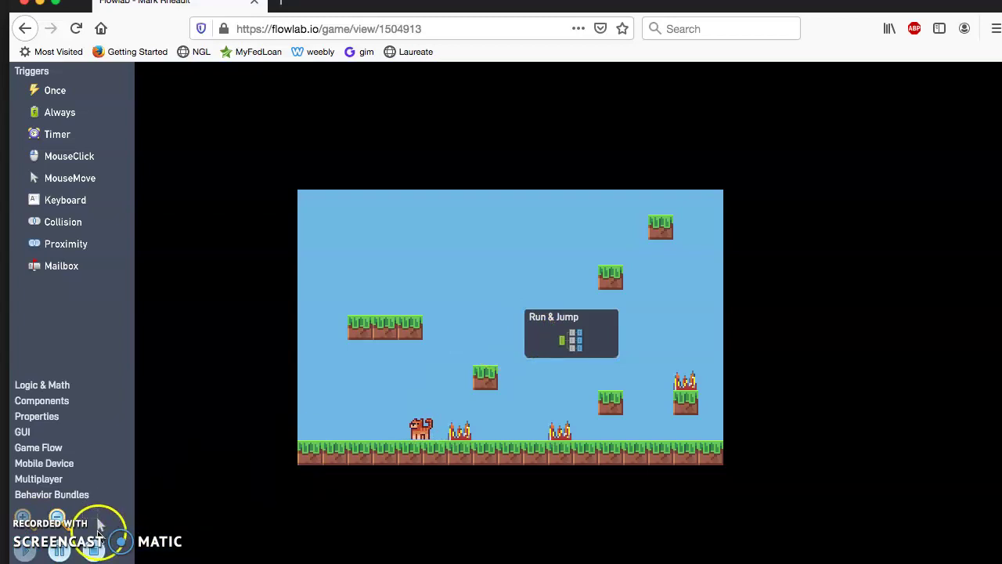
left_click(544, 321)
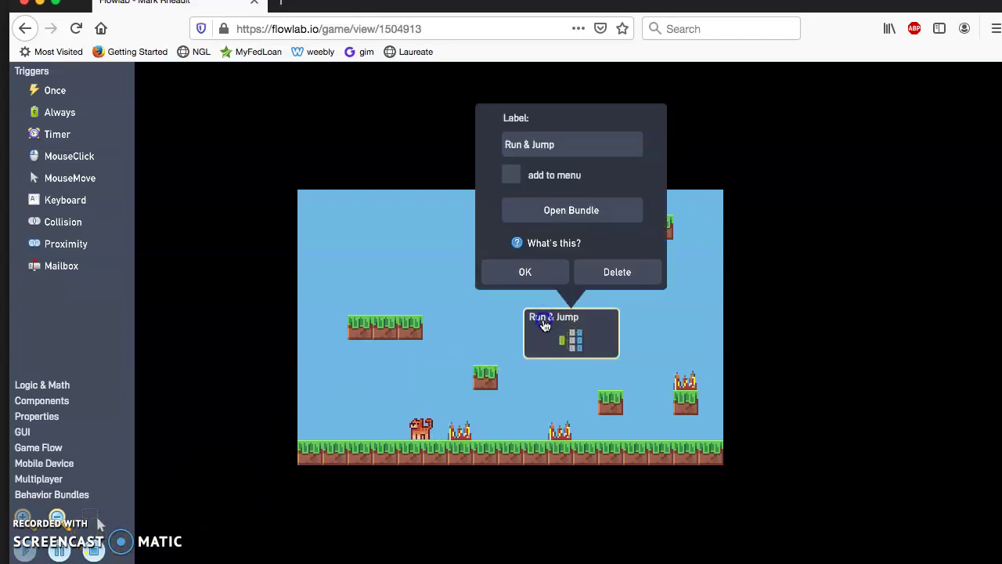
double_click(544, 322)
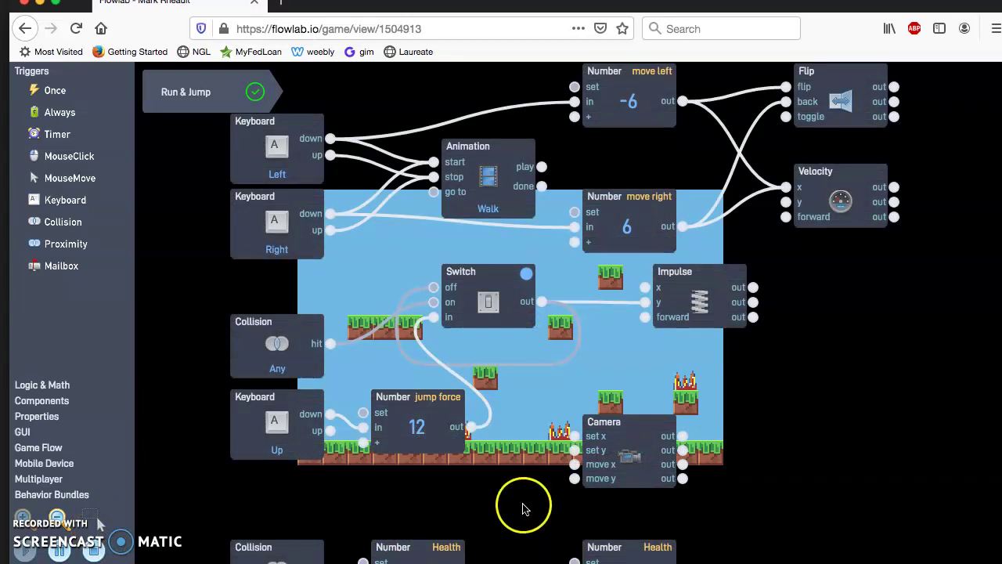
left_click(523, 537)
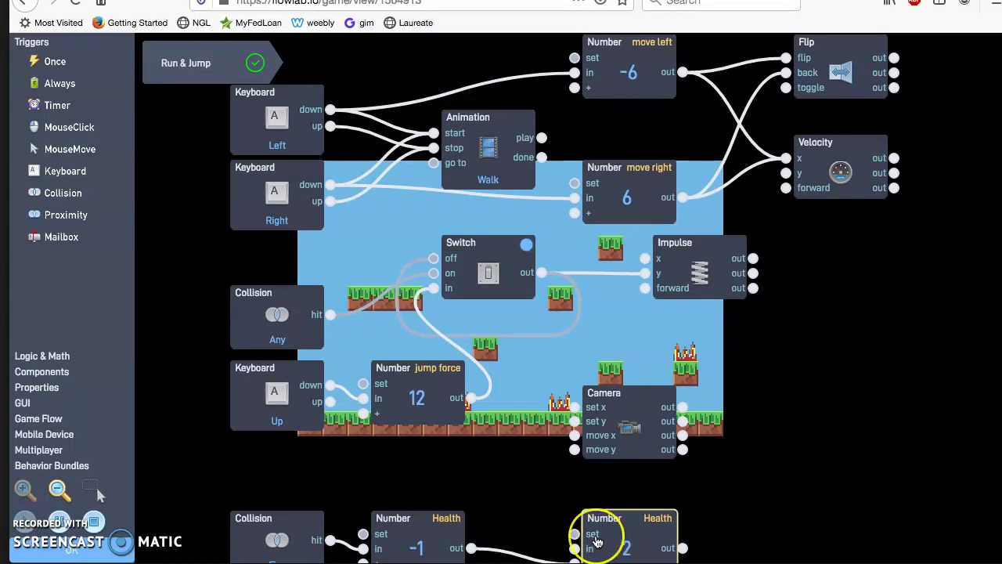
Run the cat repeatedly into the first fire and back while watching the Health block's value.
key("Right")
key("Left")
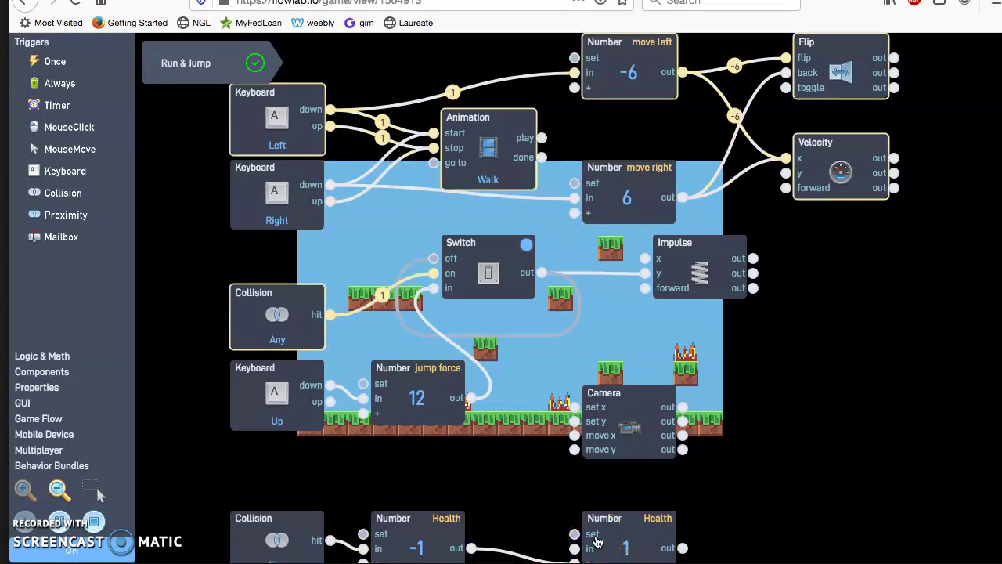
key("Right")
key("Left")
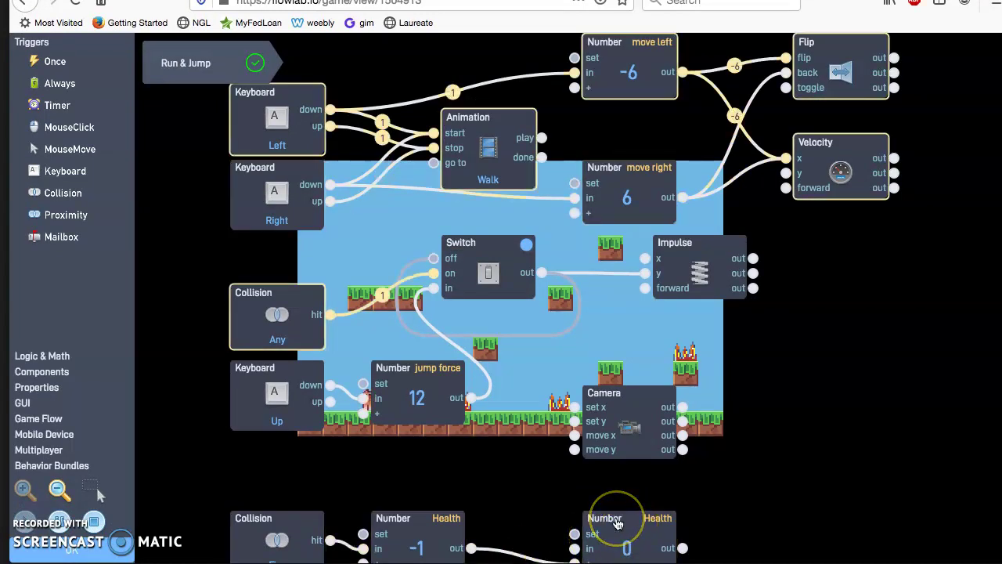
key("Right")
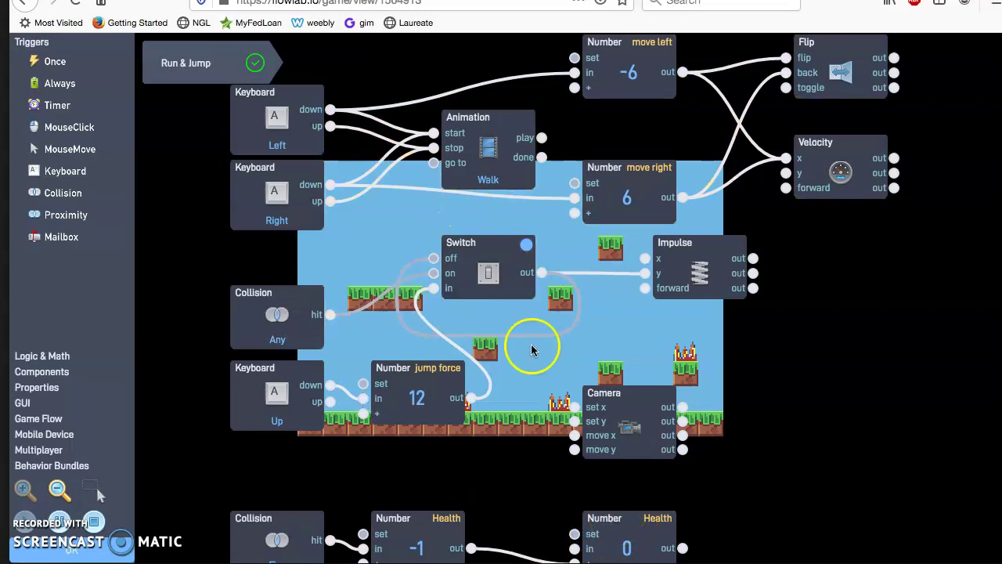
key("Right")
key("Left")
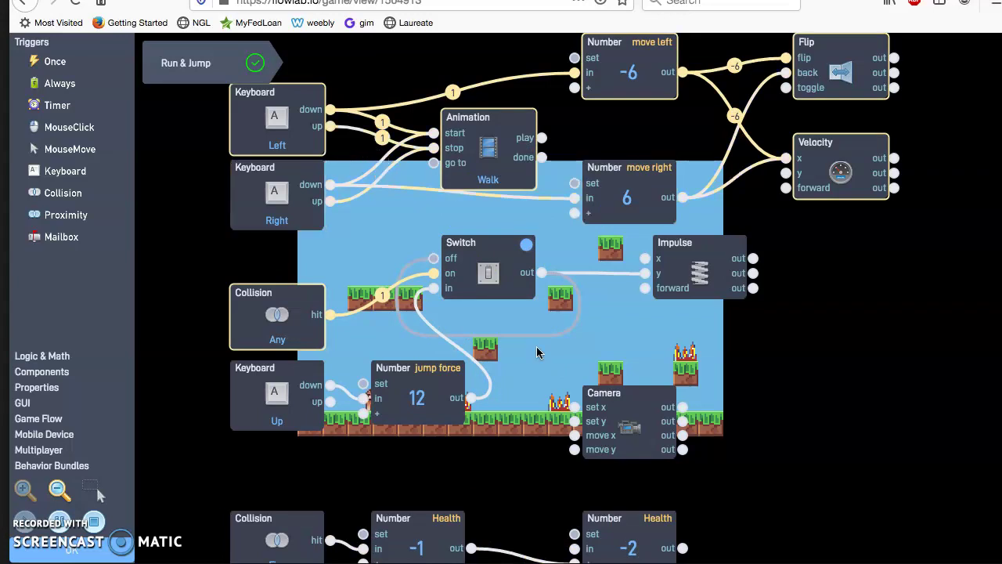
Jump the cat past the first fire and run it into the second fire to test that collision against Health.
key("Up")
key("Right")
key("Up")
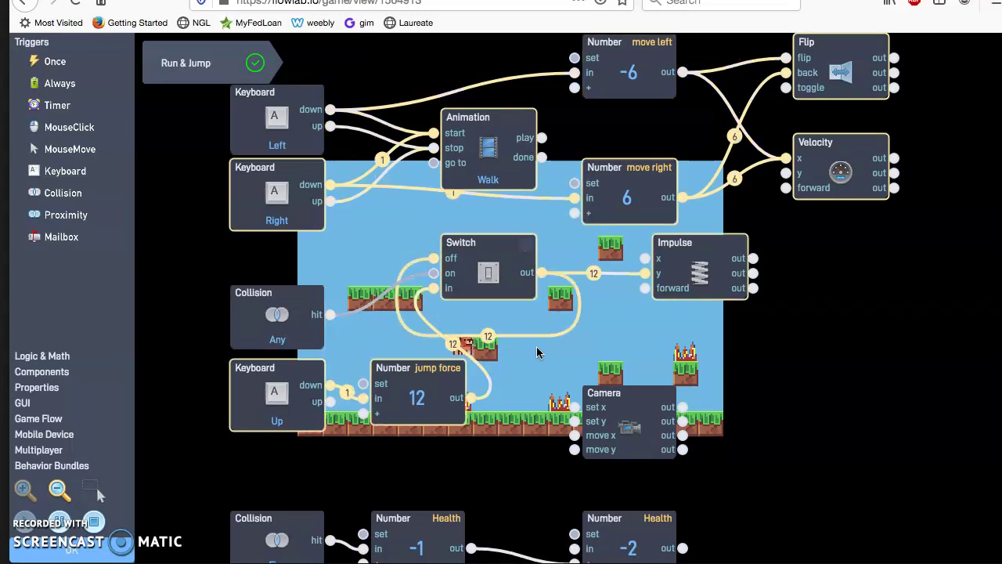
key("Right")
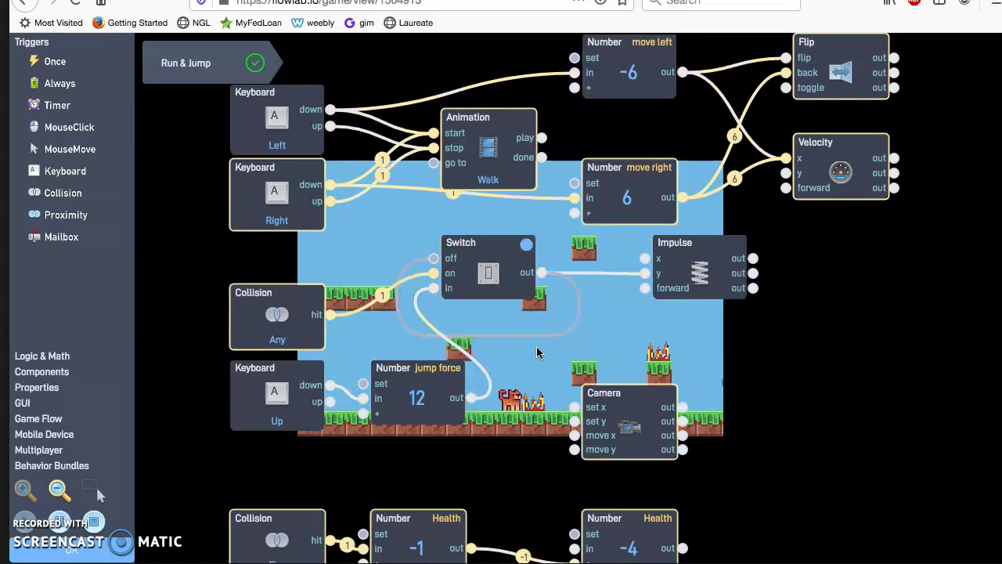
key("Left")
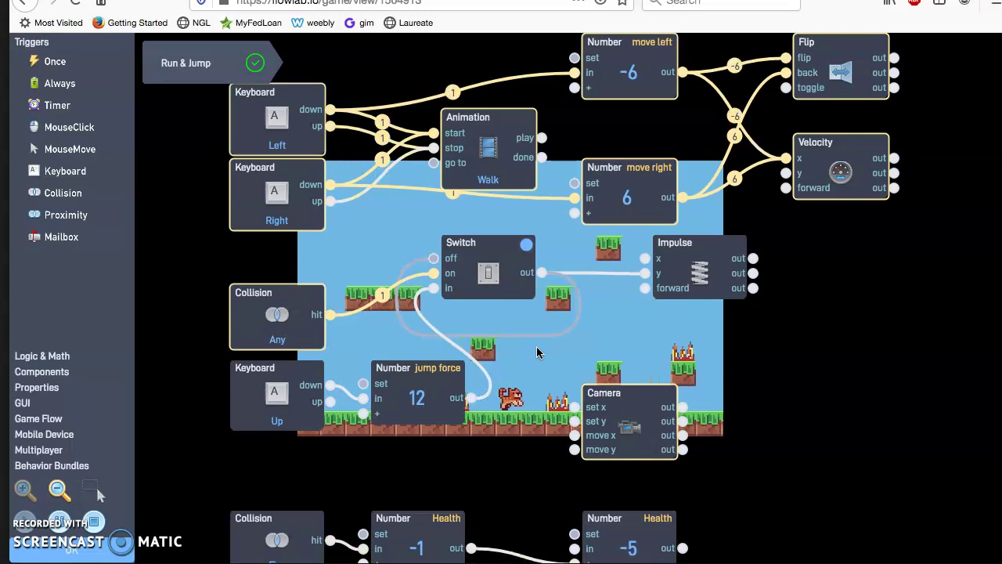
key("Left")
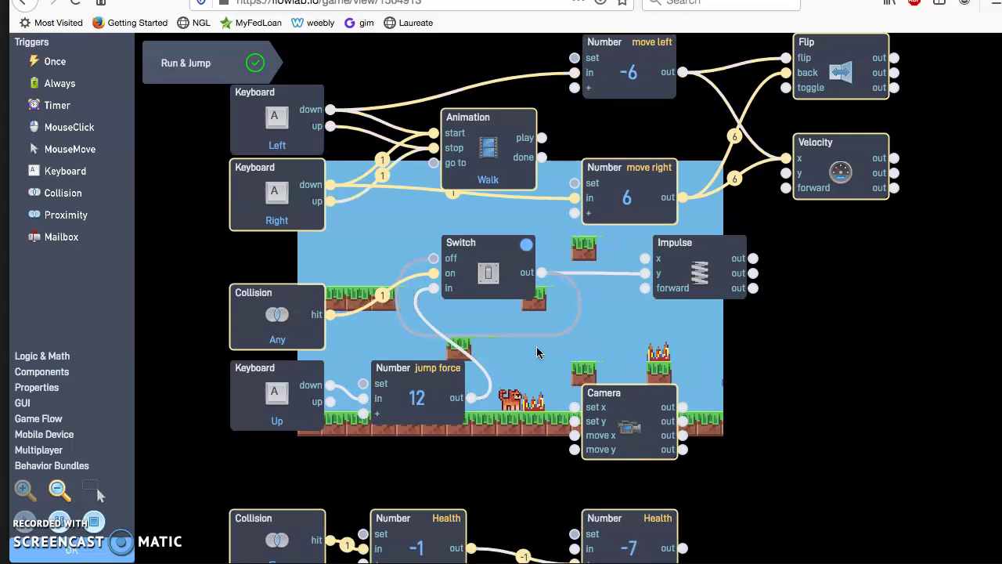
End the live test, return to the level editor and reopen the cat's behaviors at the Run & Jump blocks.
key("Up")
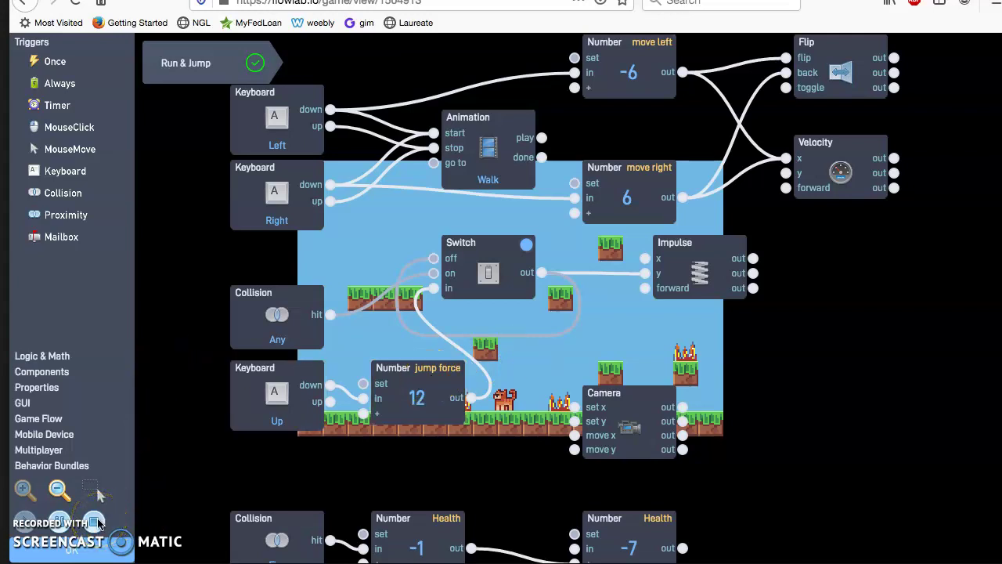
left_click(65, 550)
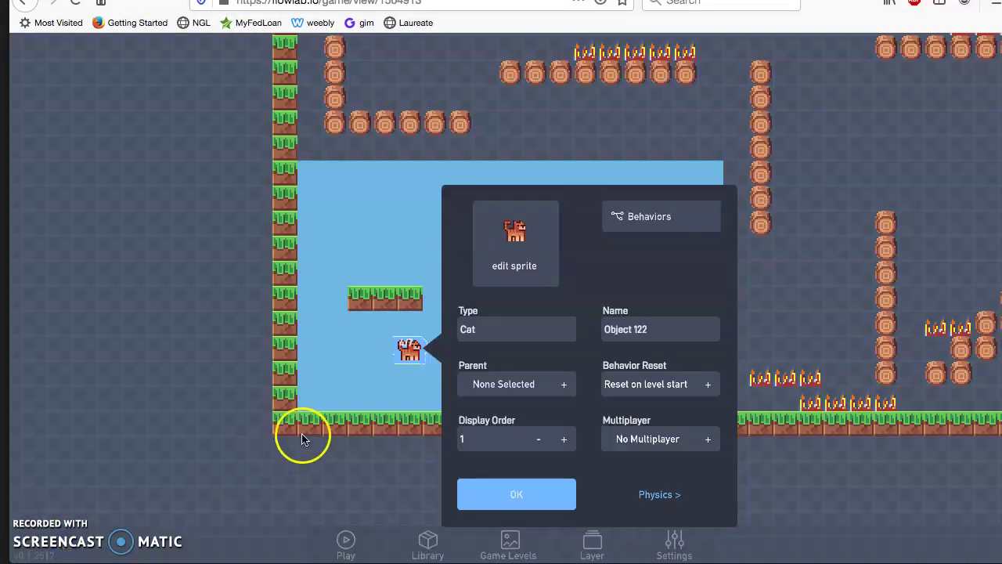
left_click(413, 346)
left_click(411, 342)
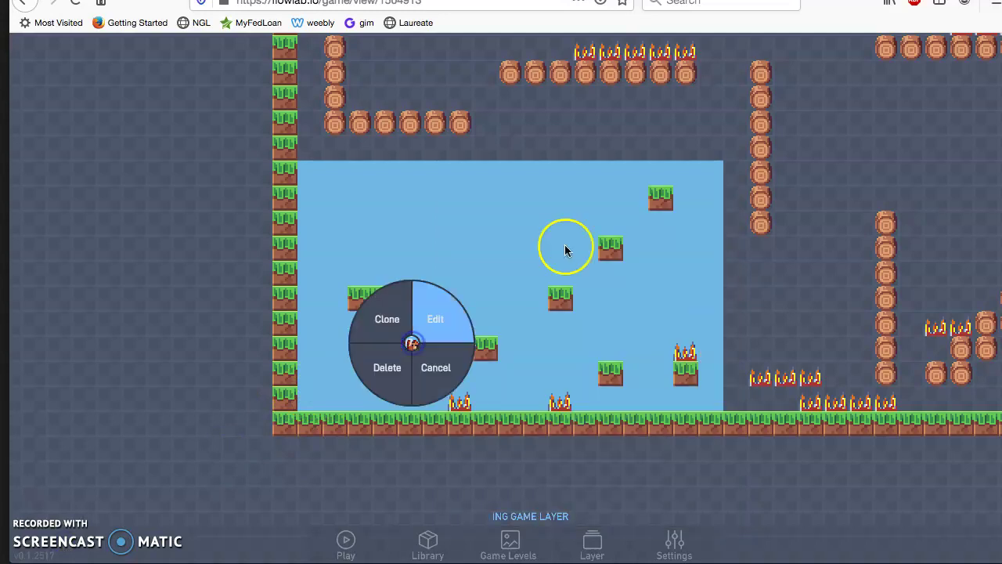
left_click(436, 322)
left_click(630, 216)
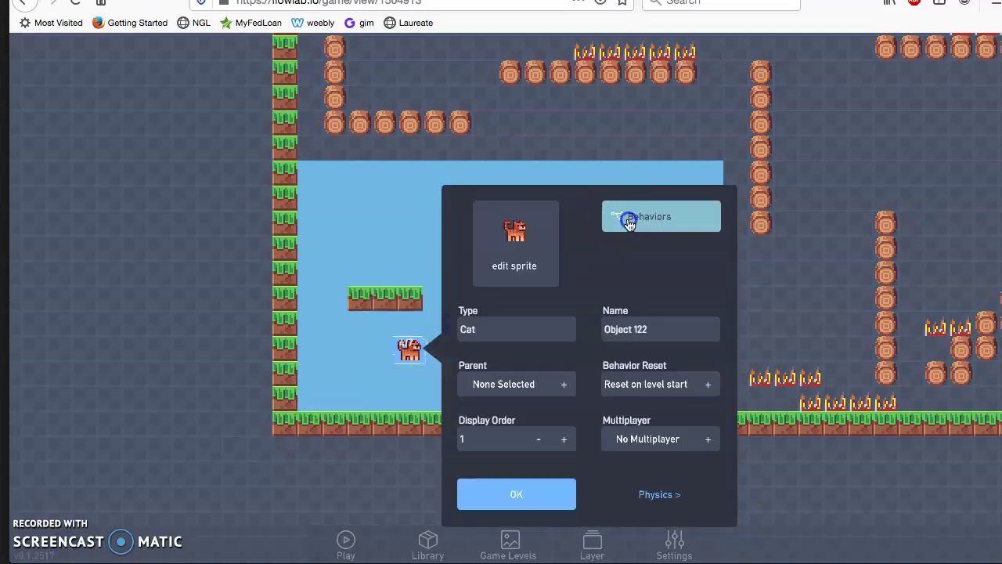
left_click(575, 305)
left_click(570, 179)
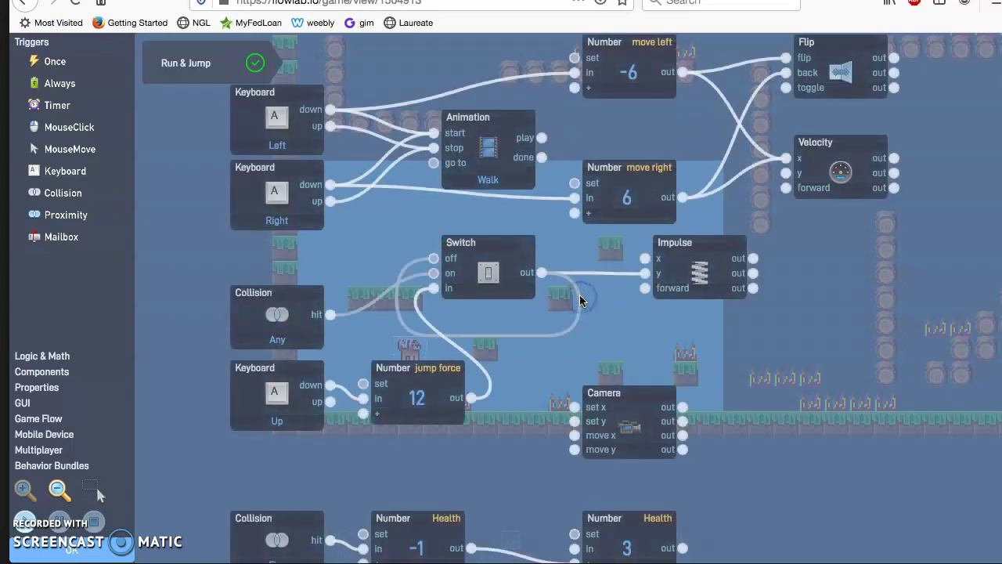
Add a GUI Label block and place it beyond the Health Number block holding 3.
left_click_drag(509, 489, 571, 280)
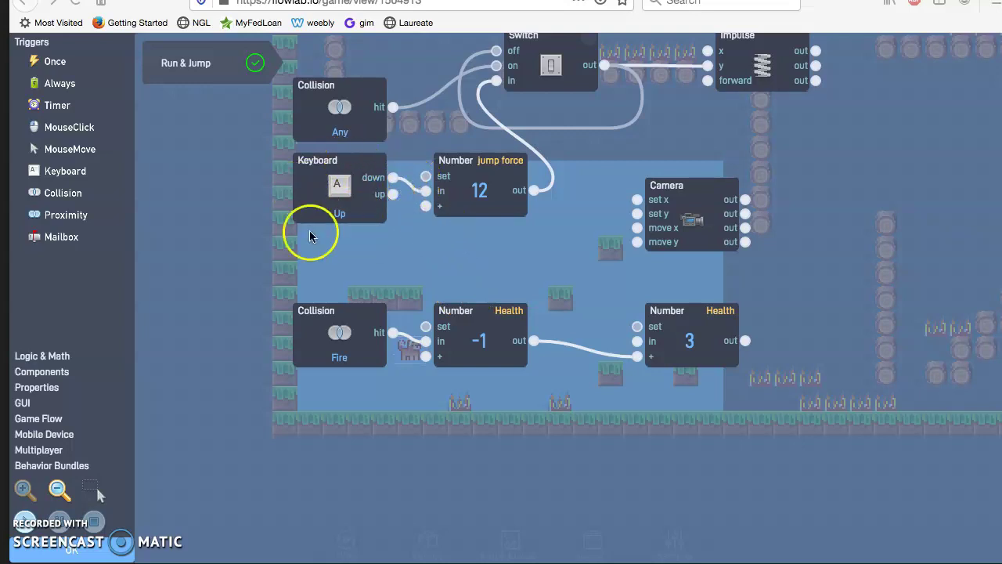
left_click(20, 406)
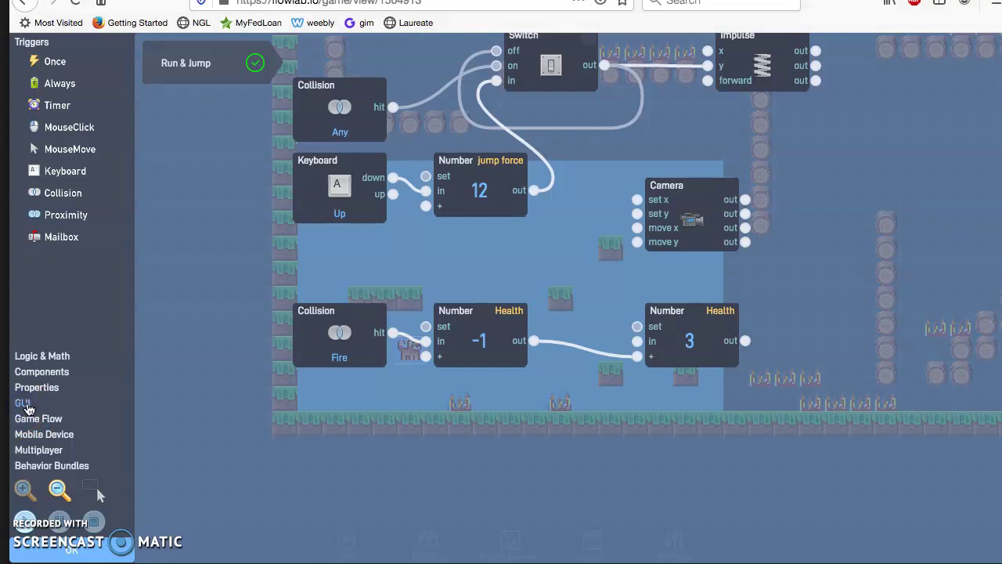
left_click(23, 404)
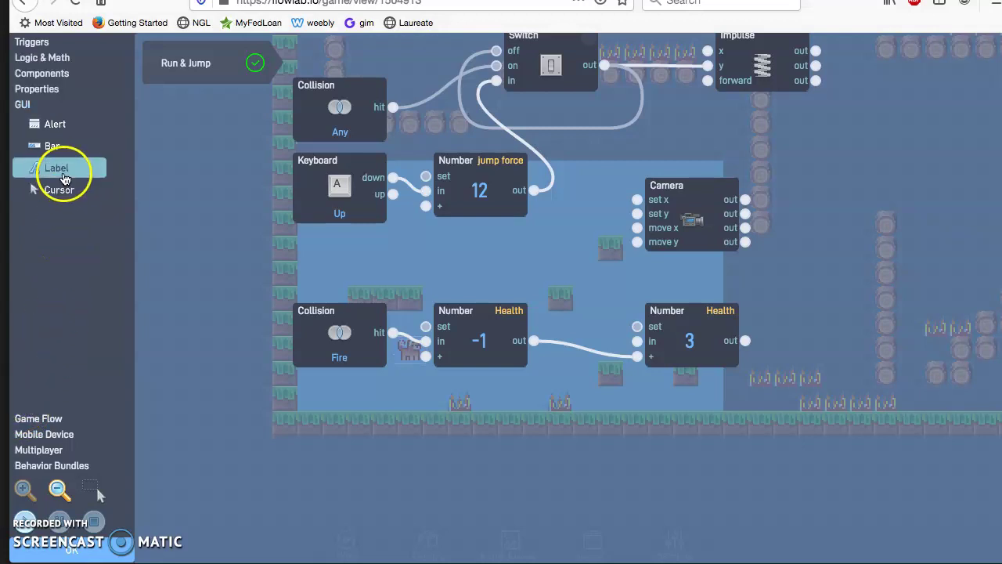
left_click(63, 177)
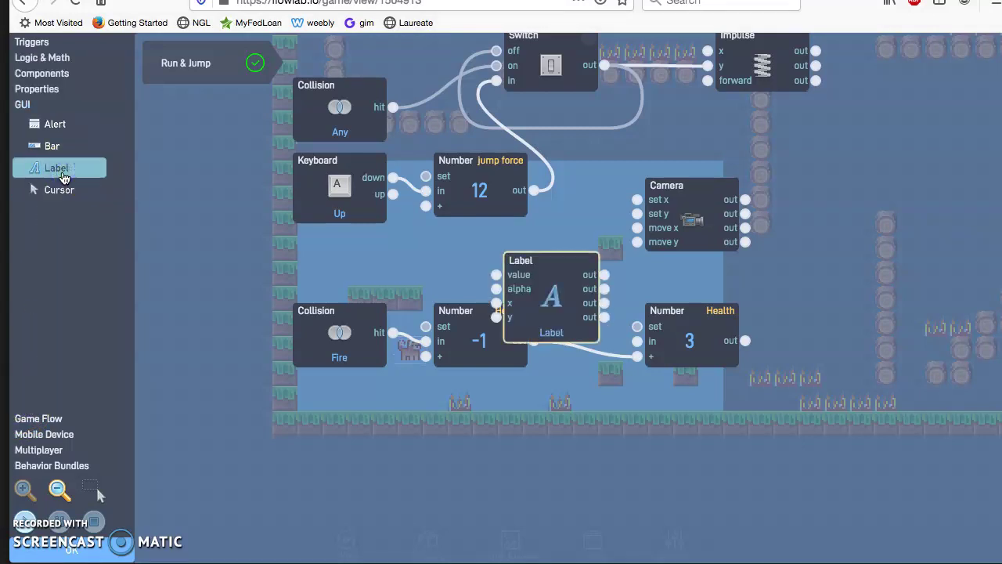
mouse_move(561, 274)
left_mouse_down()
mouse_move(875, 314)
mouse_move(873, 324)
left_mouse_up()
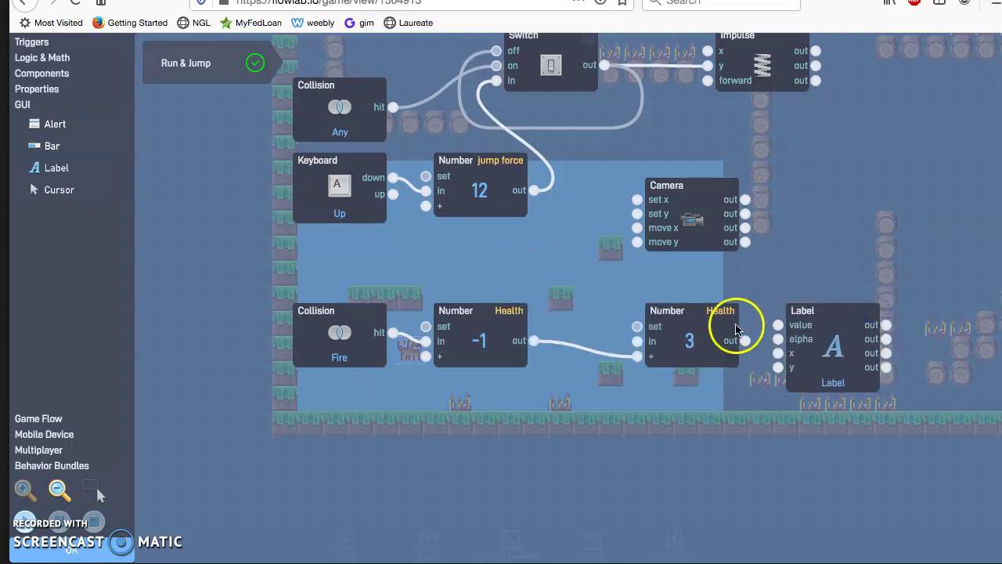
Move the Health block holding 3 closer to the -1 block and place the Label beside it.
left_click(675, 333)
left_click_drag(630, 332, 613, 327)
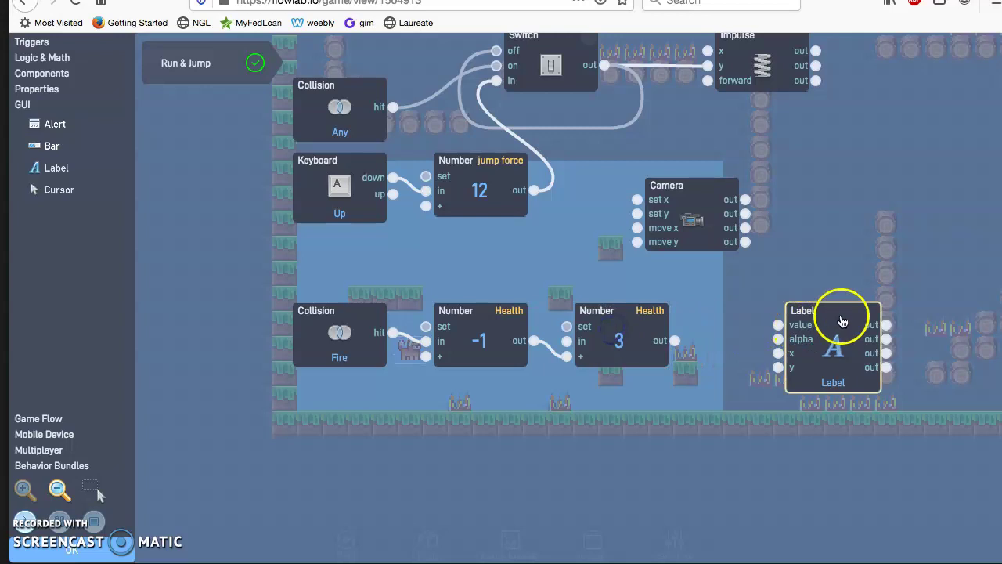
left_click_drag(843, 320, 806, 319)
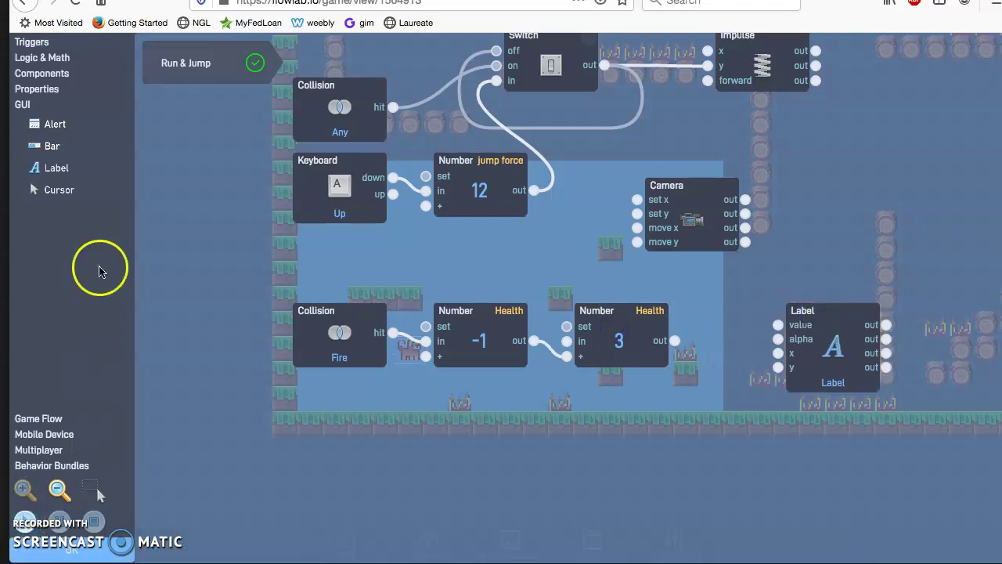
left_click(850, 325)
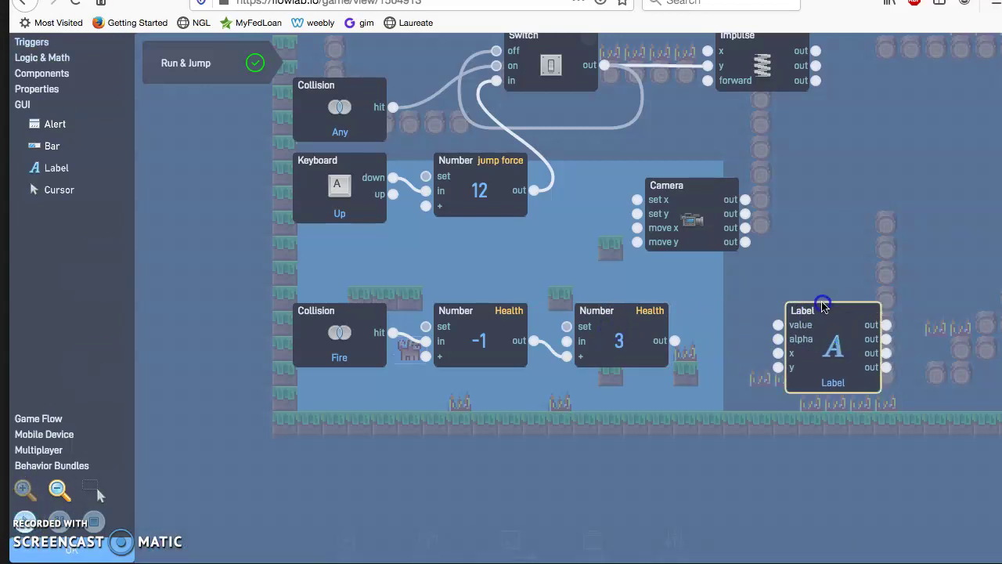
left_click_drag(856, 336, 787, 313)
Set the Label's text to 3 and its color to dark blue 161CB1.
left_click(787, 314)
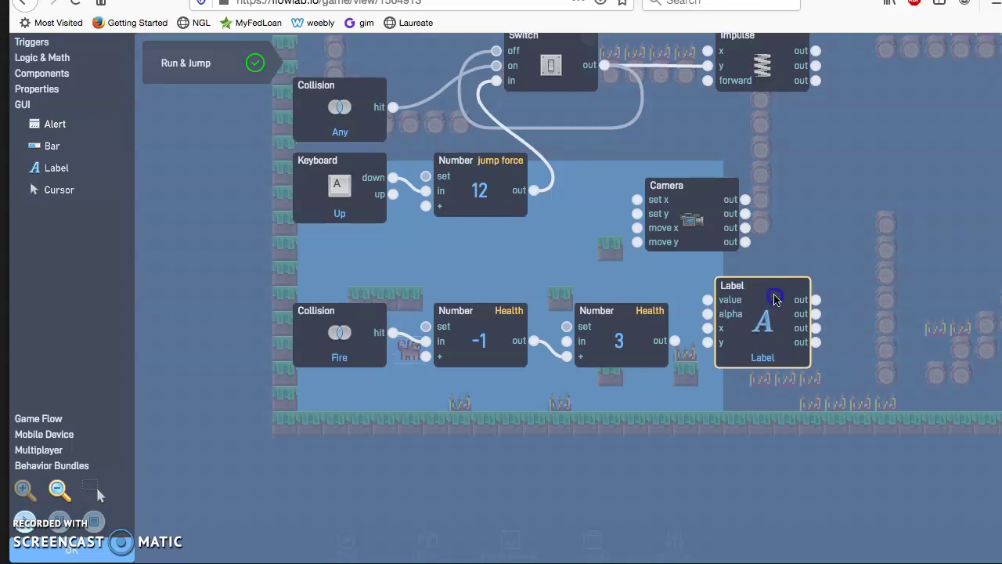
left_click_drag(614, 159, 491, 151)
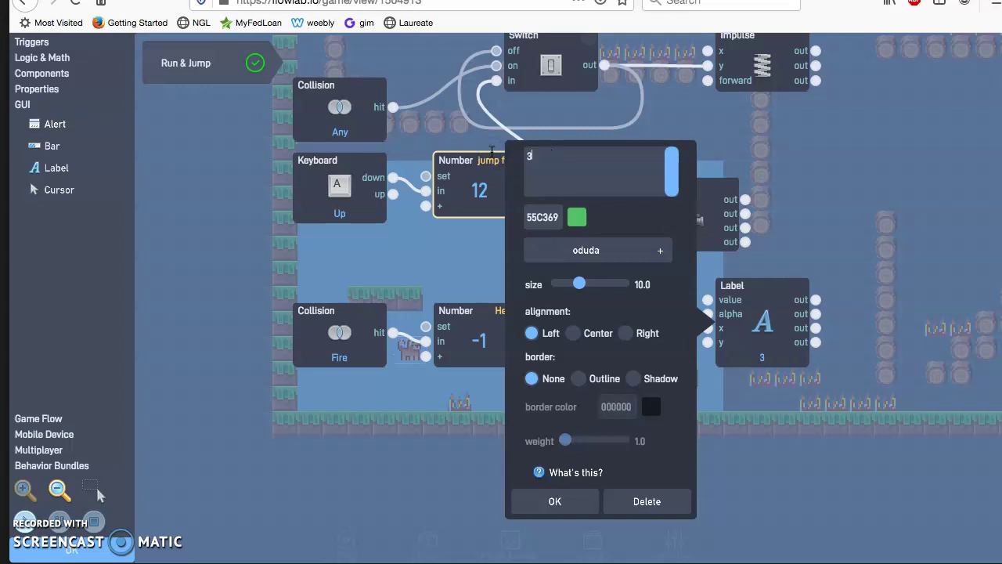
left_click(582, 219)
left_click(686, 134)
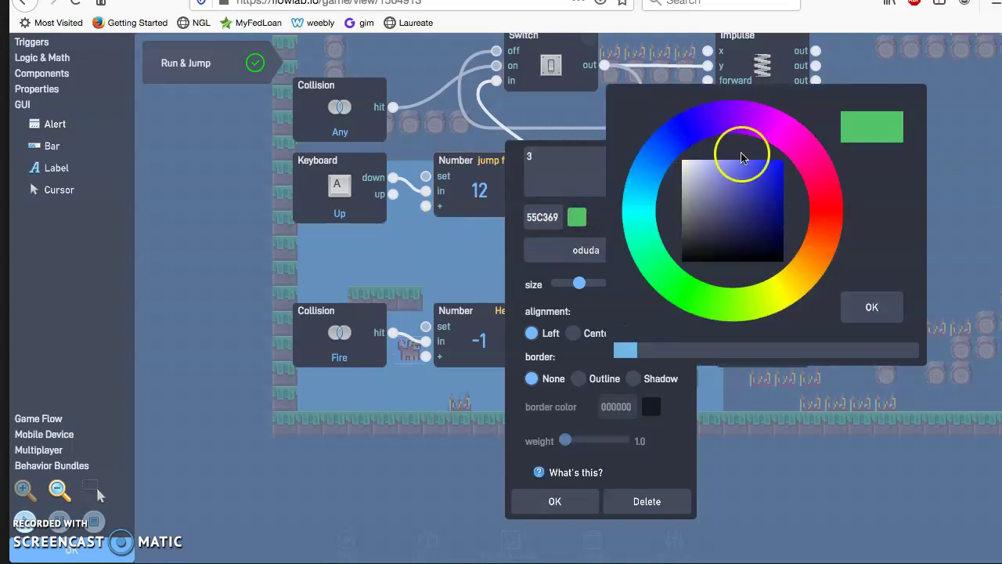
left_click(769, 194)
left_click(875, 308)
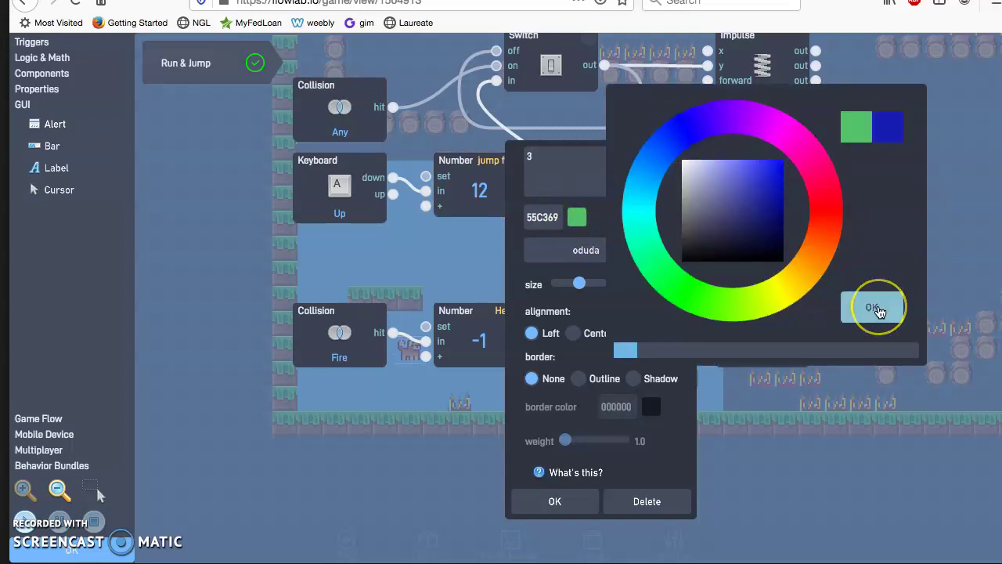
Set the Label's font to polaris, keep its size at 10.0 and accept the settings.
left_click(619, 252)
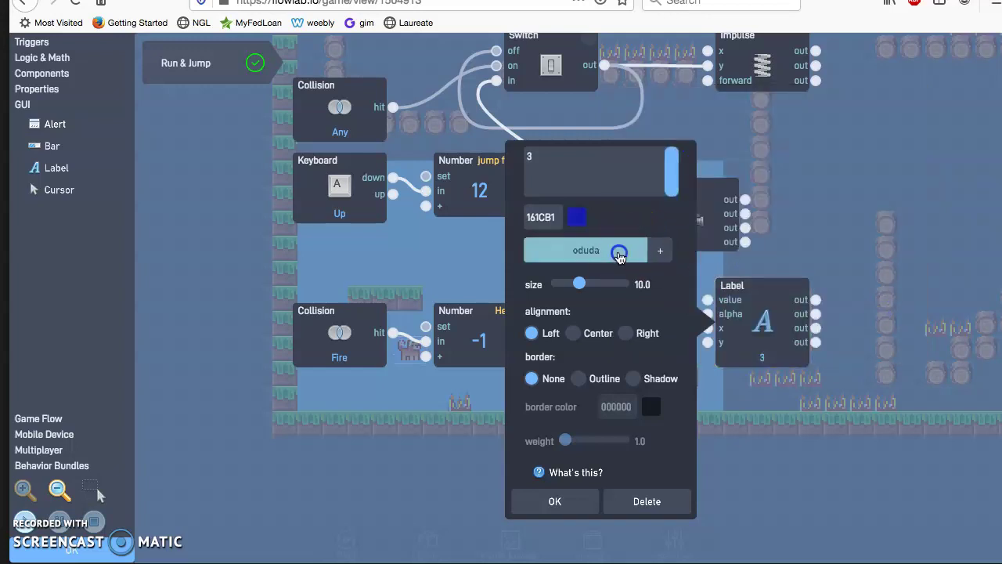
left_click(659, 252)
left_click(660, 252)
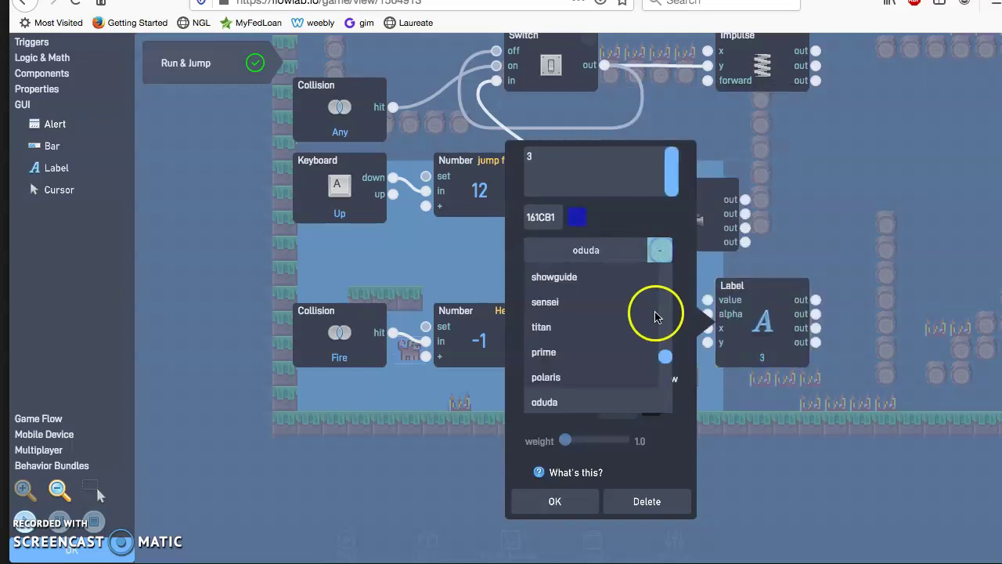
left_click(586, 370)
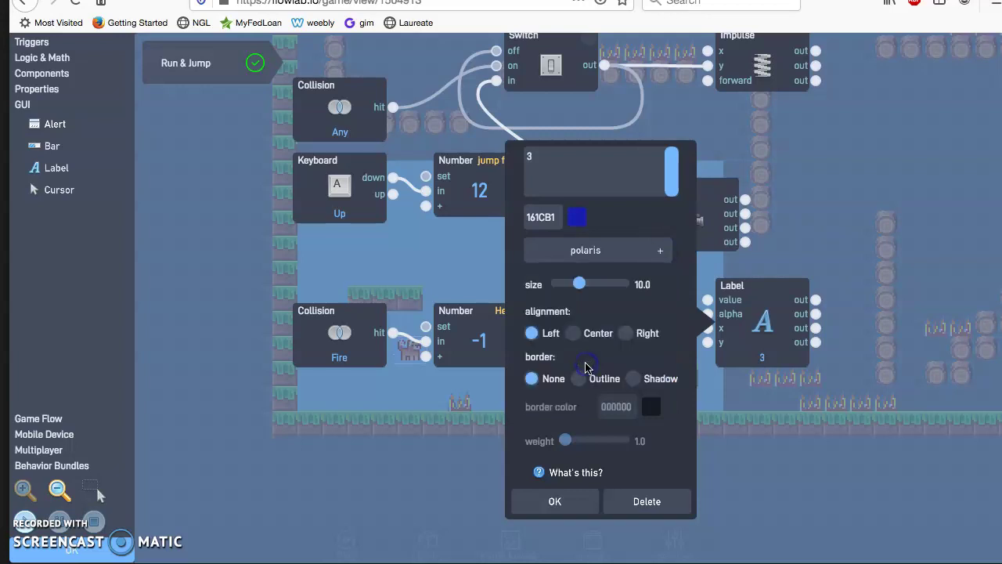
left_click(579, 284)
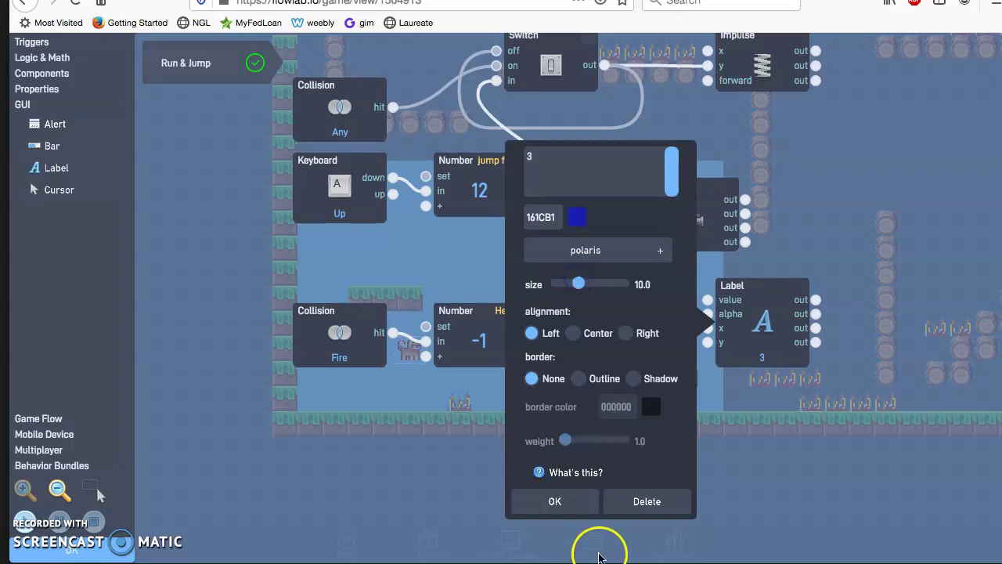
left_click(560, 504)
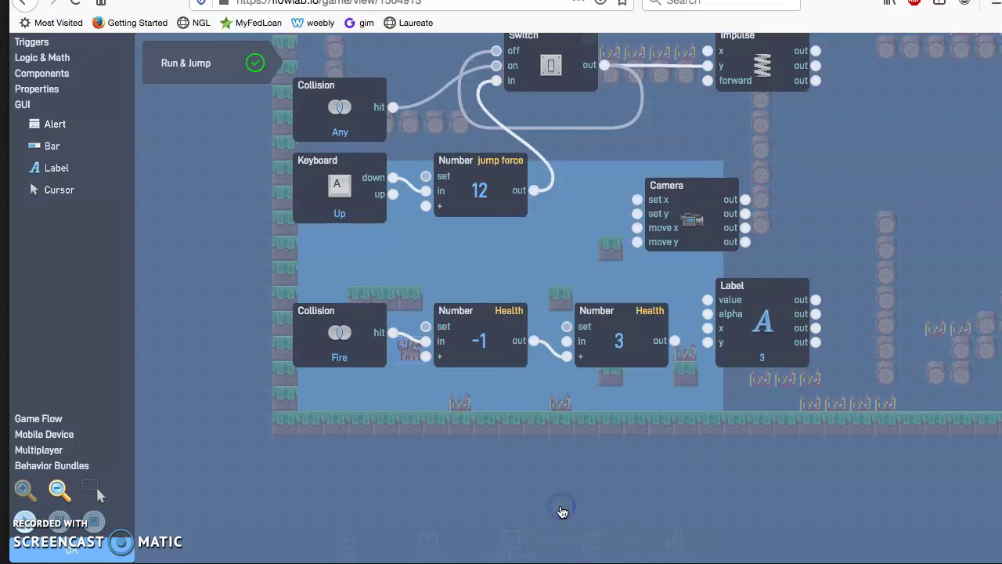
Shift the Keyboard Up jump blocks aside and align the Label with the Health block.
left_click_drag(362, 177, 424, 143)
left_click(306, 173)
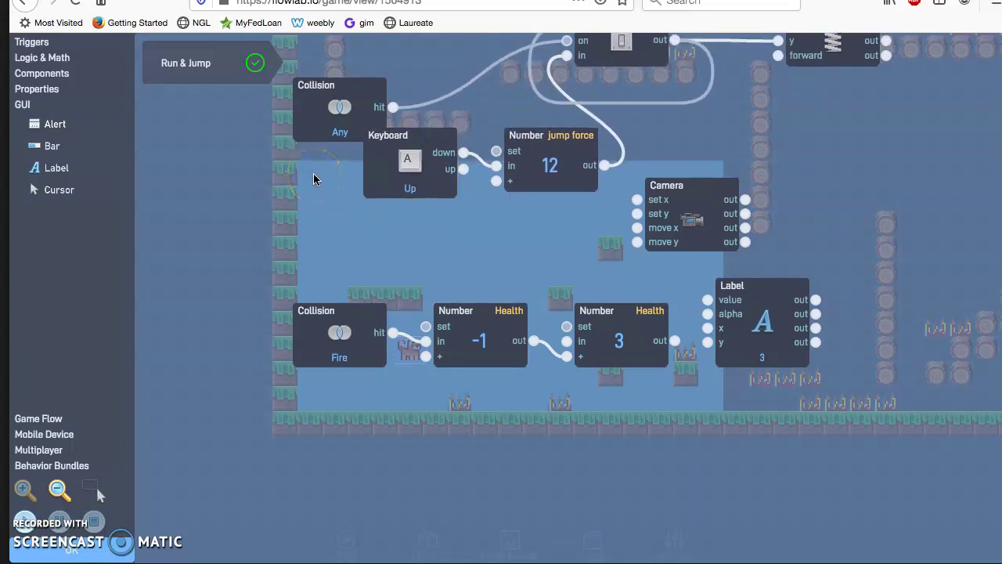
mouse_move(766, 305)
left_mouse_down()
mouse_move(798, 320)
mouse_move(804, 332)
mouse_move(788, 335)
left_mouse_up()
Connect the output of the Health block holding 3 to the Label's value input.
left_click(677, 344)
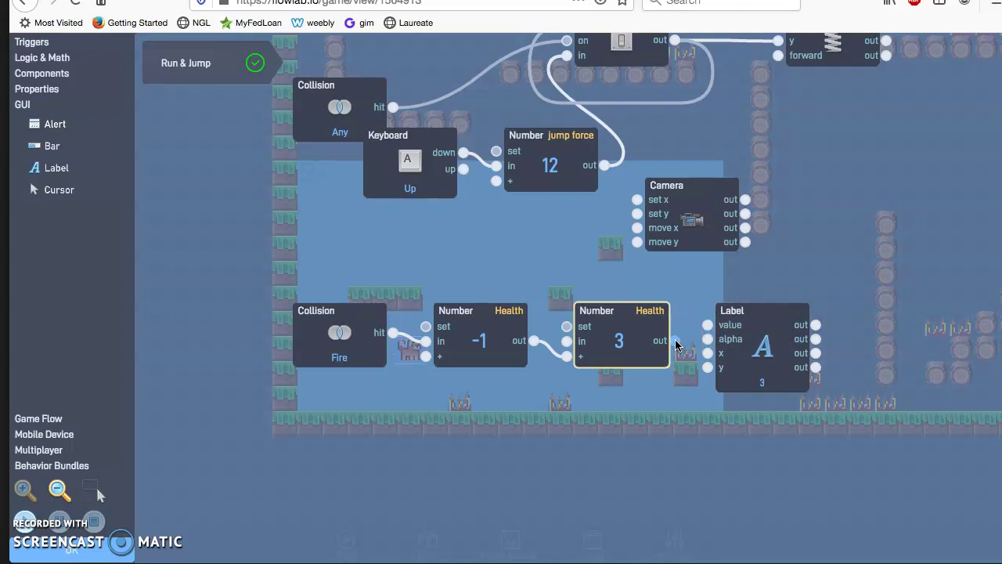
left_click(183, 253)
left_click(567, 308)
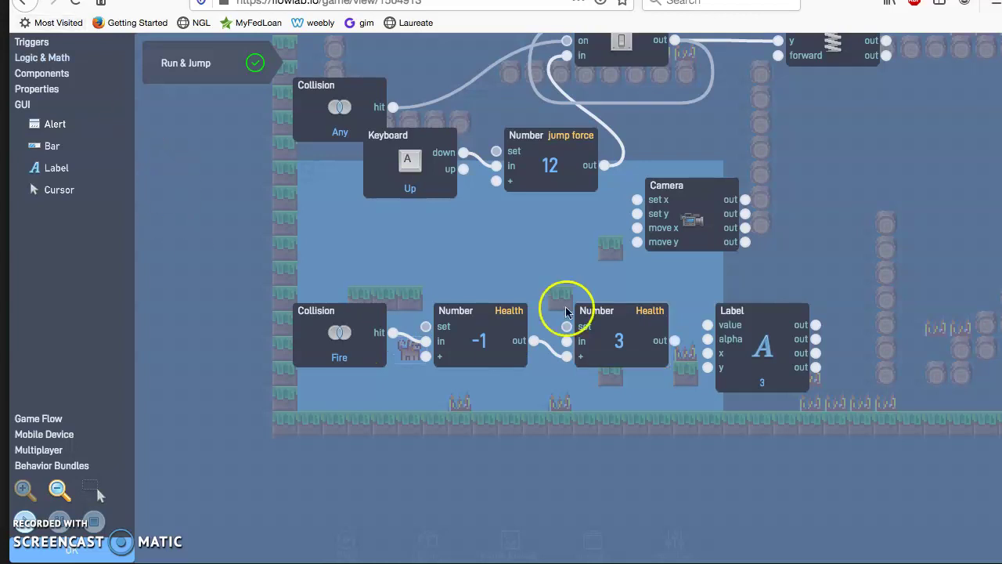
left_click(684, 344)
left_click(673, 344)
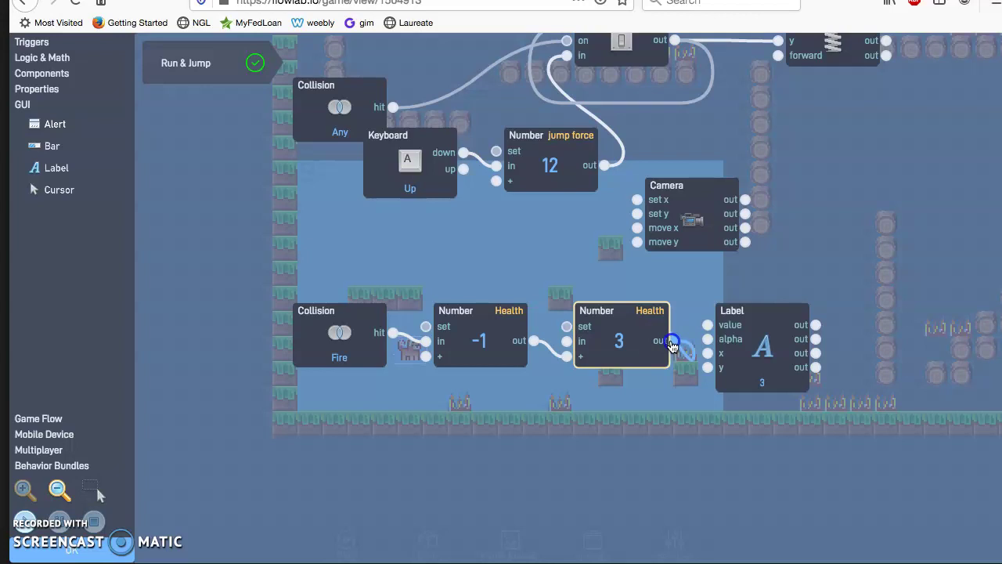
left_click_drag(681, 345, 707, 327)
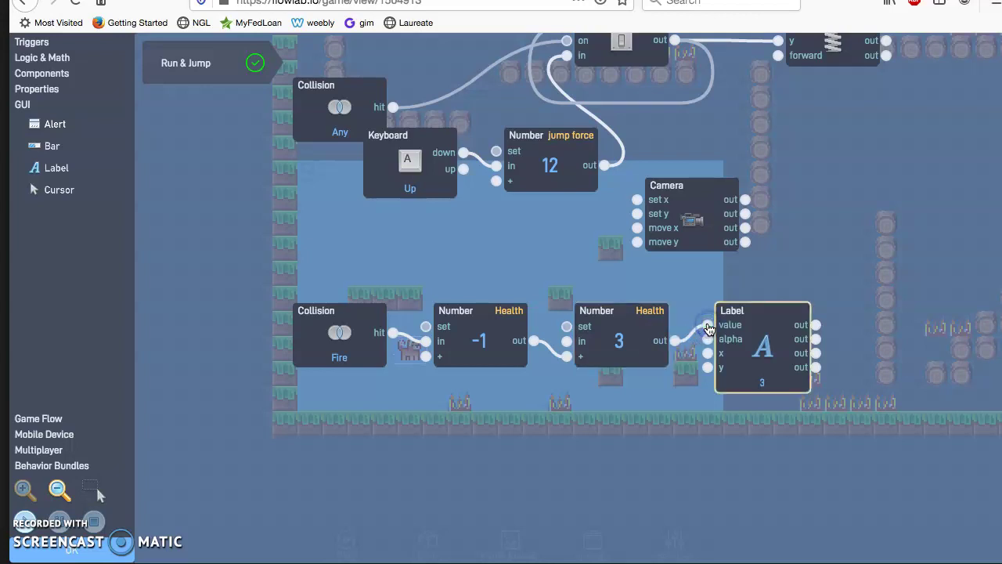
left_click(501, 217)
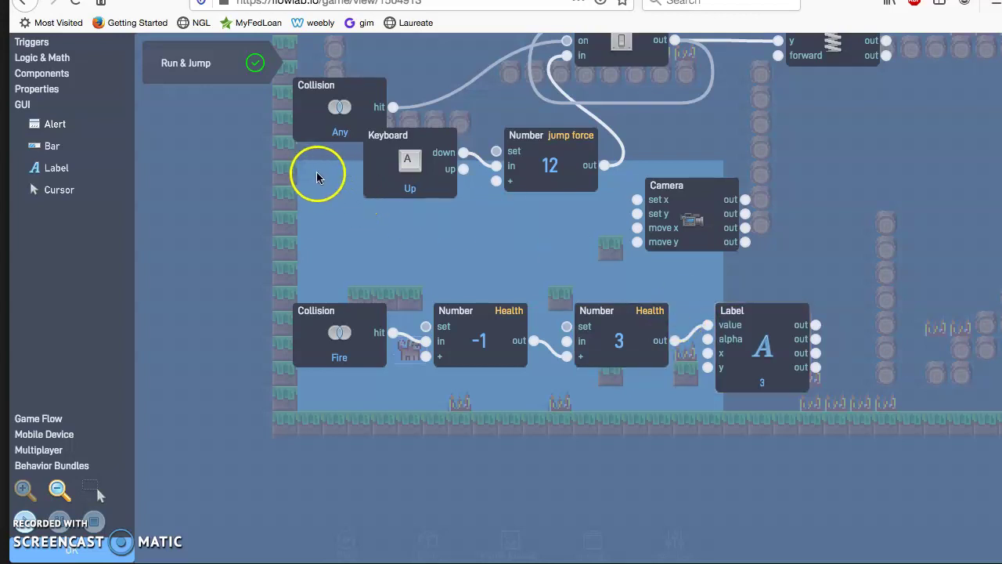
left_click(623, 371)
left_click(745, 330)
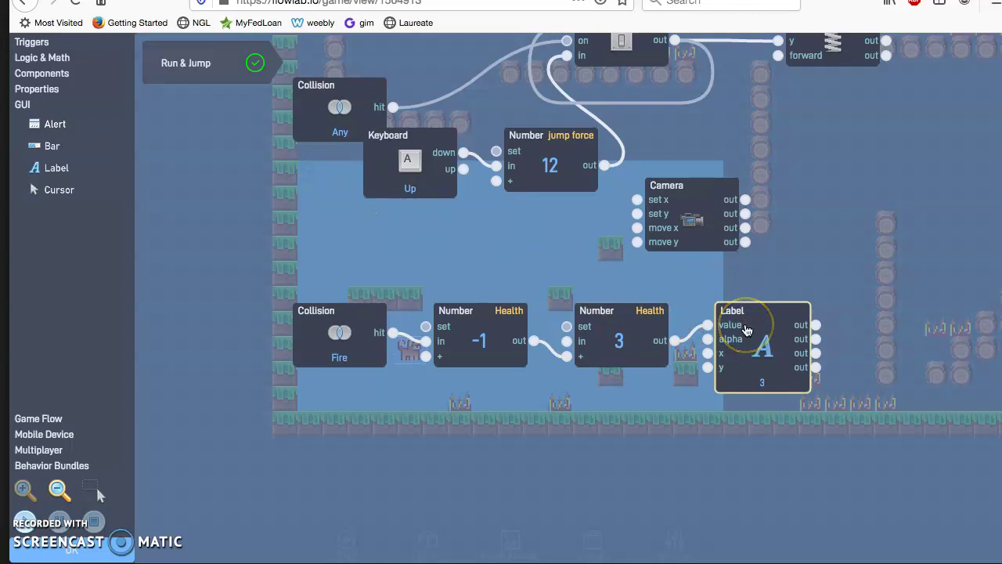
left_click(335, 252)
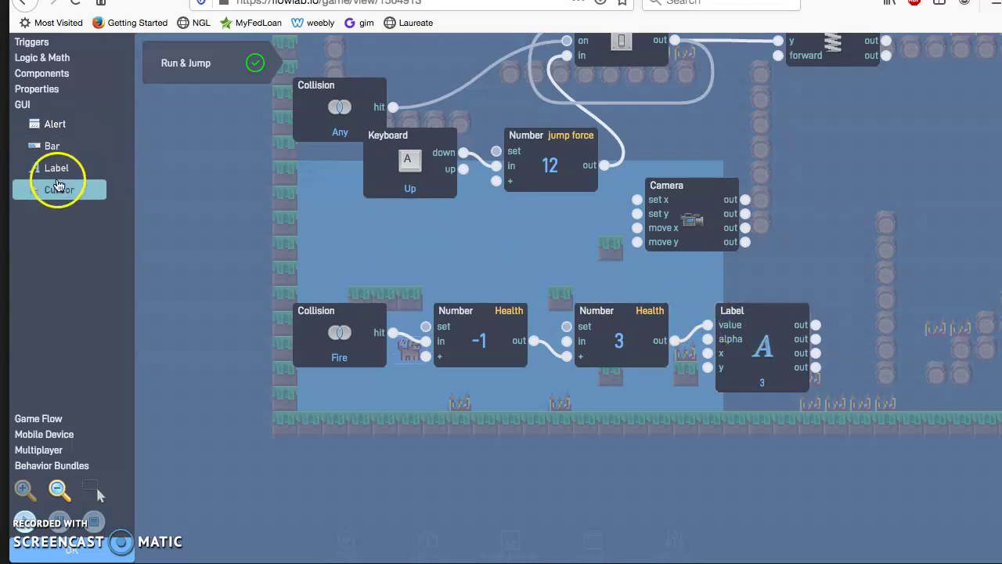
Add a second Label block below the first one and set its text to Health.
left_click(62, 166)
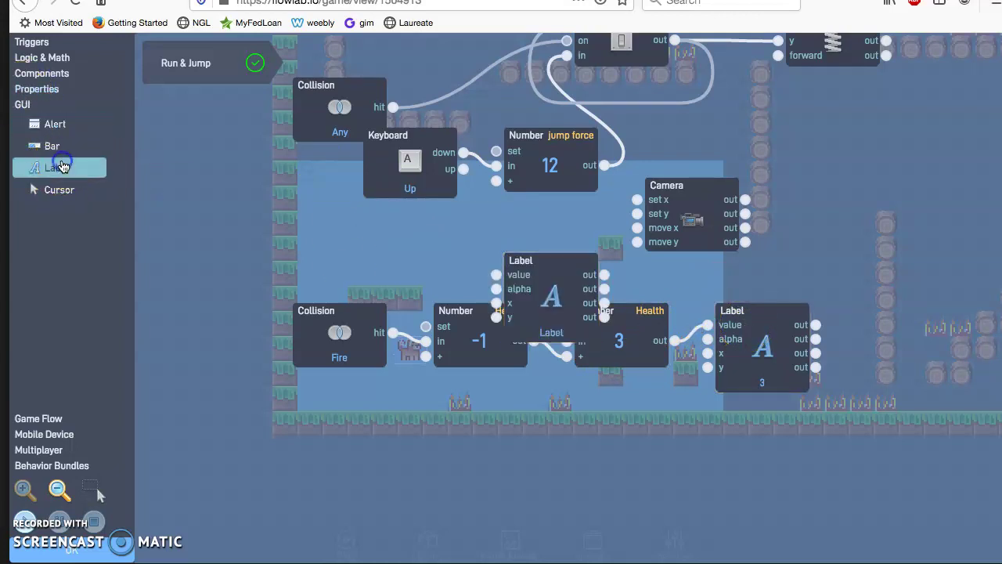
left_click_drag(544, 309, 756, 463)
left_click(765, 445)
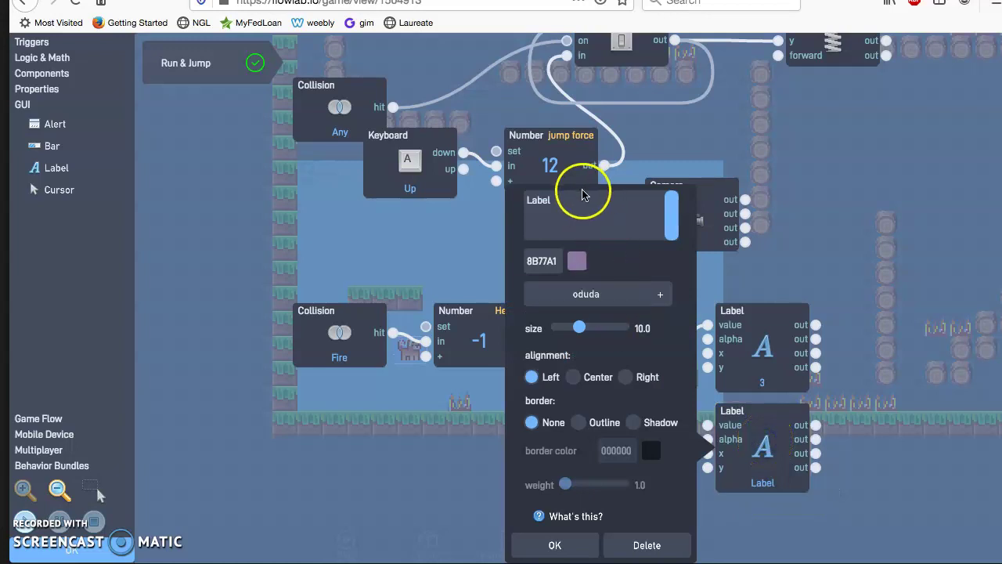
left_click_drag(556, 200, 508, 198)
type("Health")
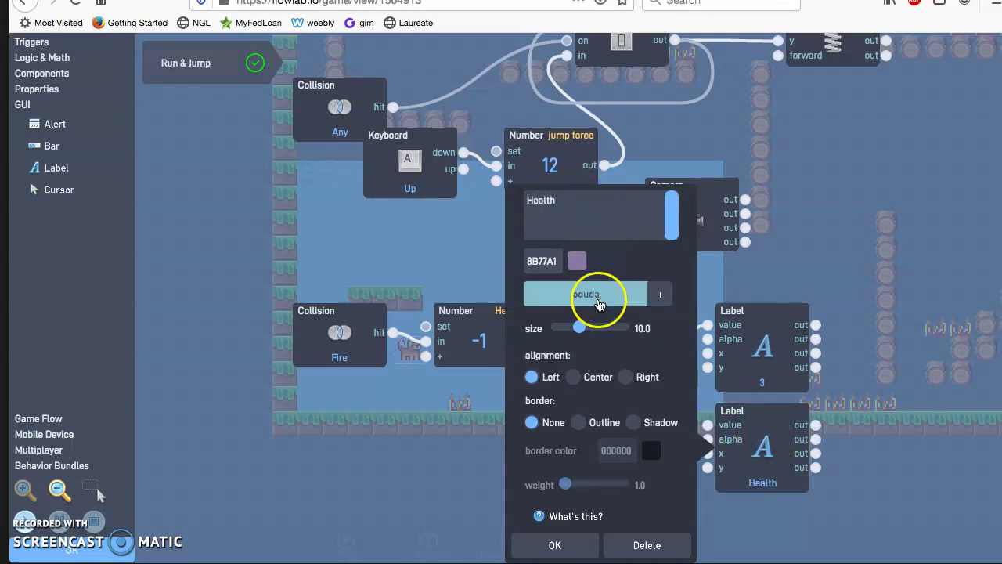
Set the Health label's color to 161CB1, keep the oduda font and accept the label settings.
left_click(599, 297)
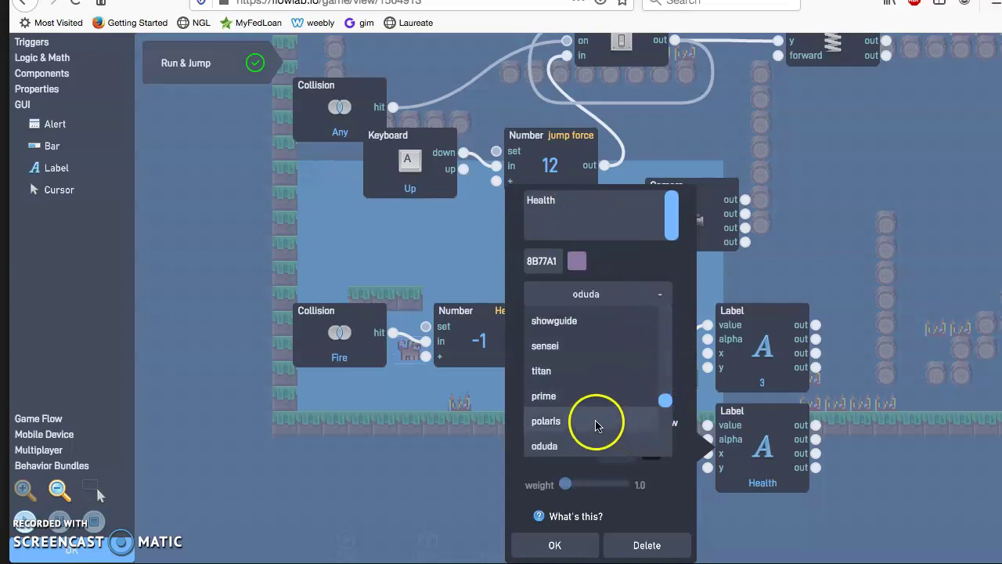
scroll(667, 407, "down", 3)
scroll(665, 404, "up", 2)
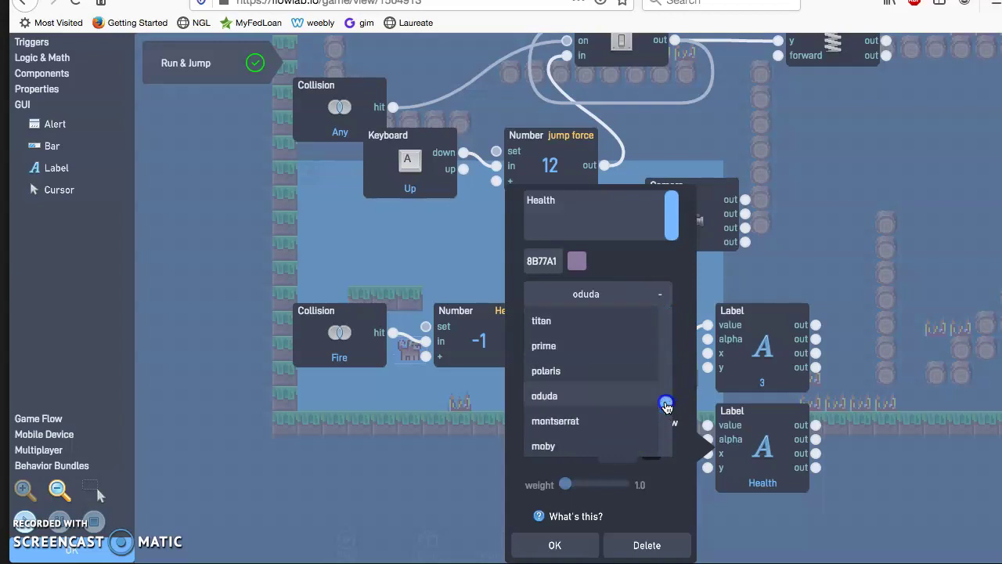
left_click(665, 404)
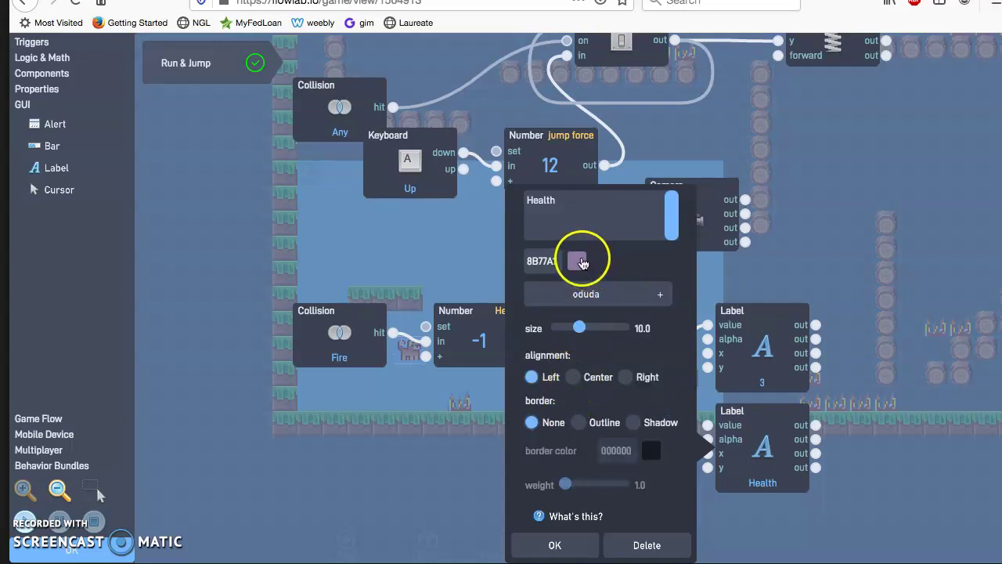
left_click(579, 262)
left_click(650, 396)
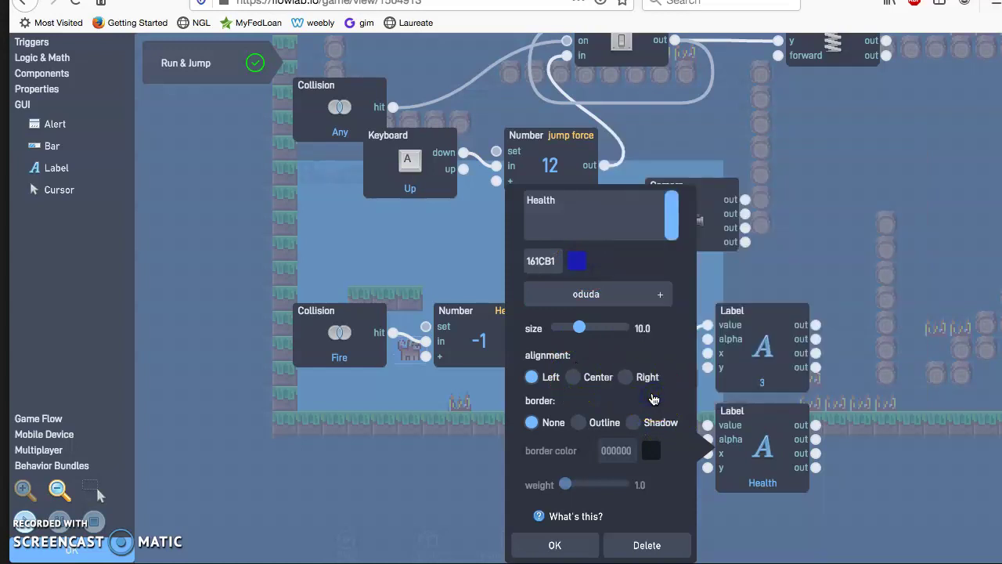
left_click(553, 544)
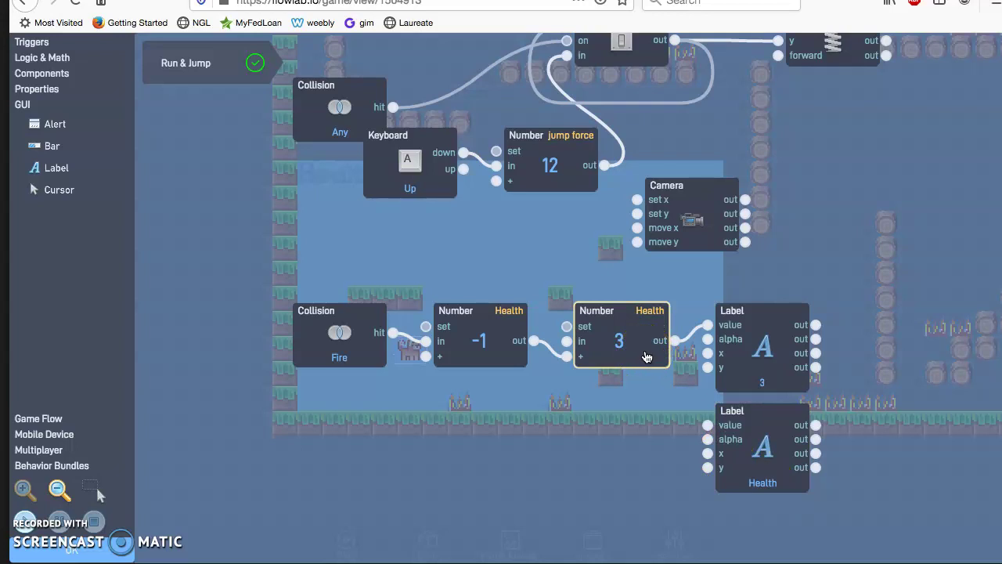
Close the behavior editor and the cat's settings to return to the level.
left_click(486, 247)
left_click(394, 239)
left_click(356, 235)
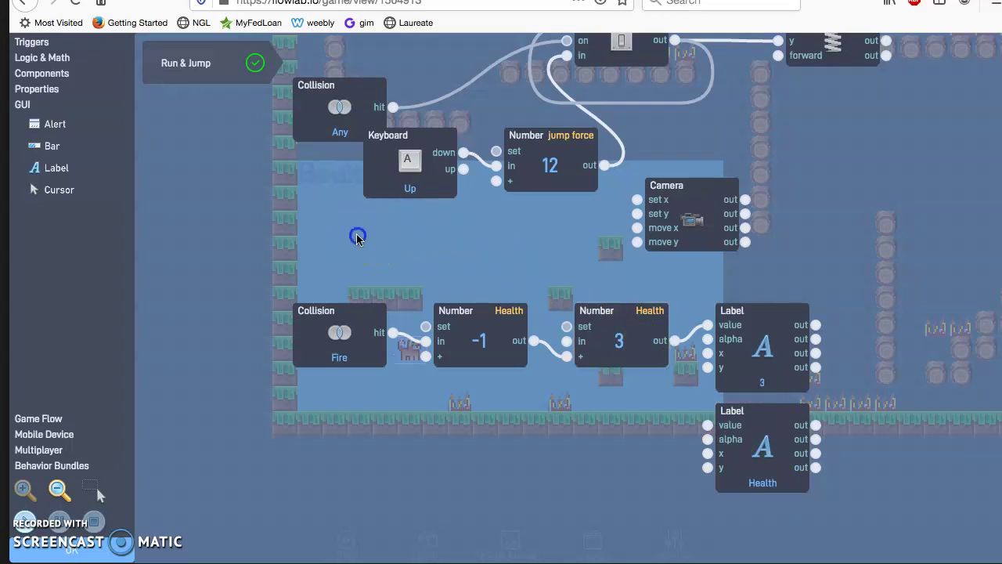
left_click(324, 237)
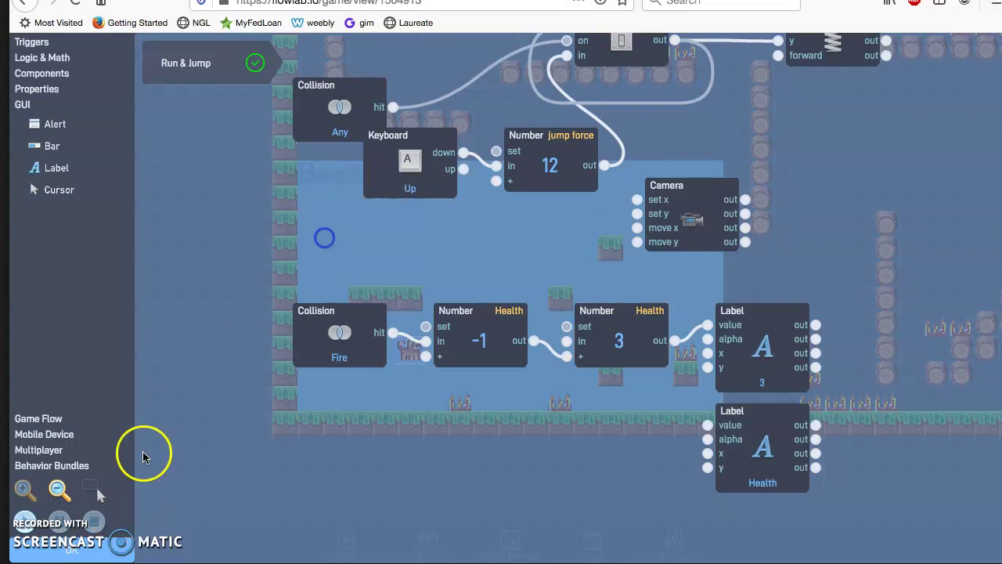
left_click(63, 549)
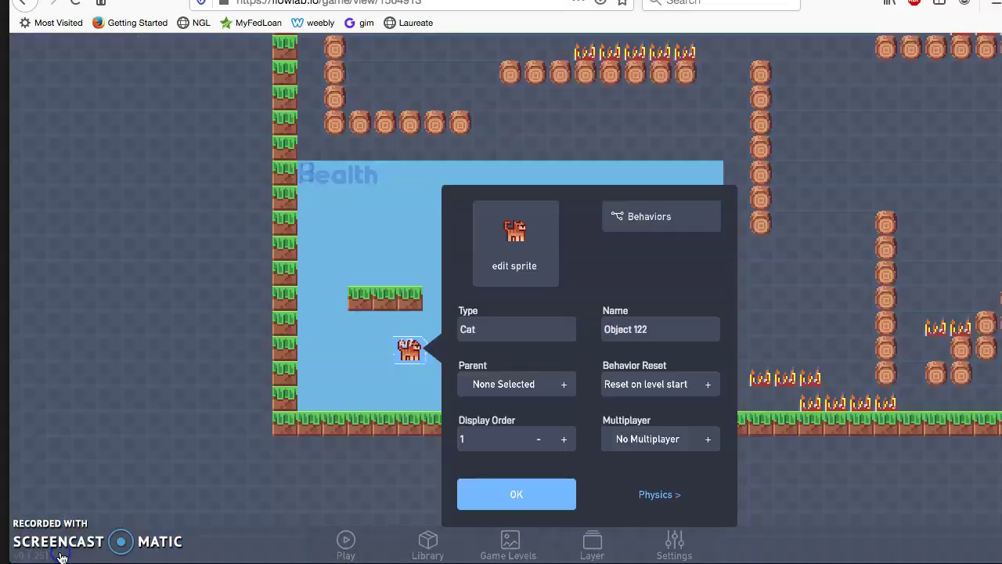
left_click(382, 236)
left_click(420, 203)
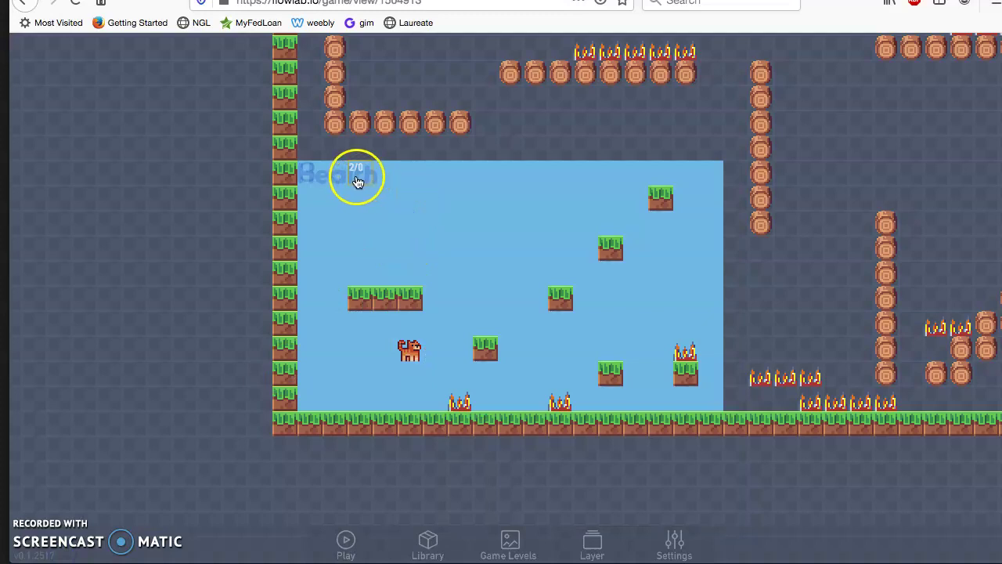
Place the Health text in the upper-left corner of the level's visible area with the number 3 directly beside it.
mouse_move(358, 179)
left_mouse_down()
mouse_move(405, 182)
mouse_move(384, 179)
mouse_move(380, 198)
left_mouse_up()
left_click(310, 178)
left_click_drag(309, 179, 452, 178)
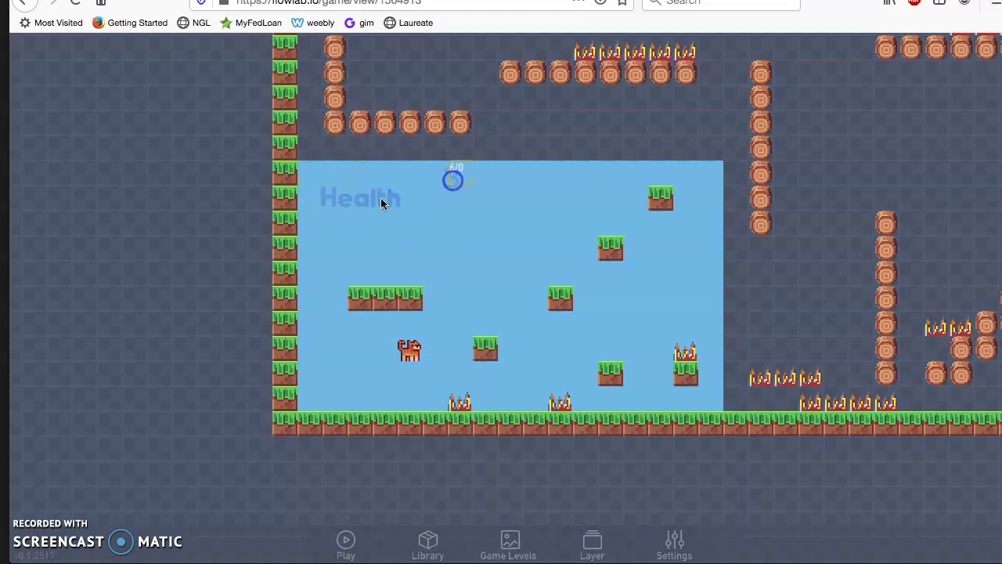
left_click(359, 205)
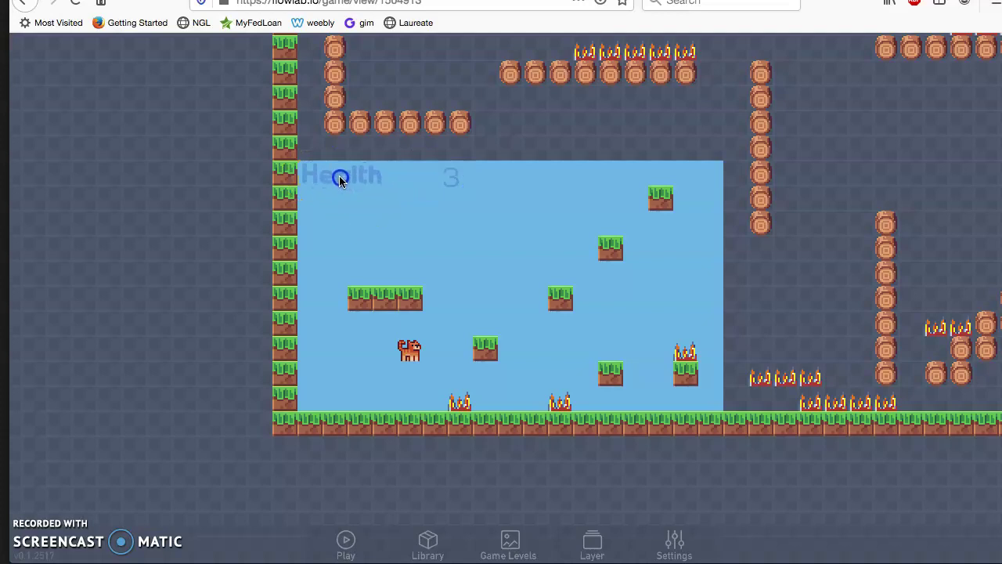
left_click_drag(453, 177, 410, 179)
left_click(530, 220)
left_click(403, 191)
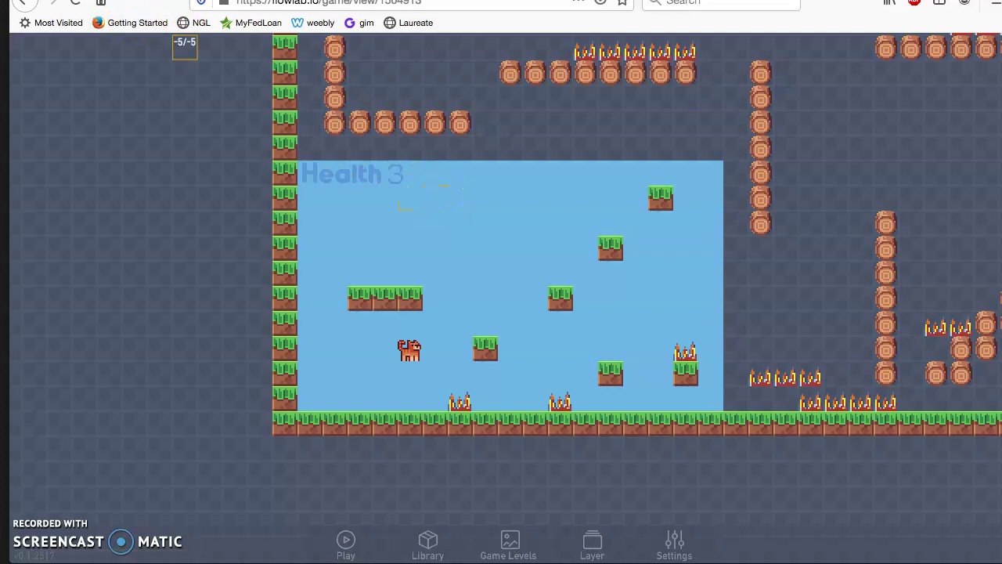
Edit the cat's behaviors and open its Run & Jump bundle.
left_click(285, 143)
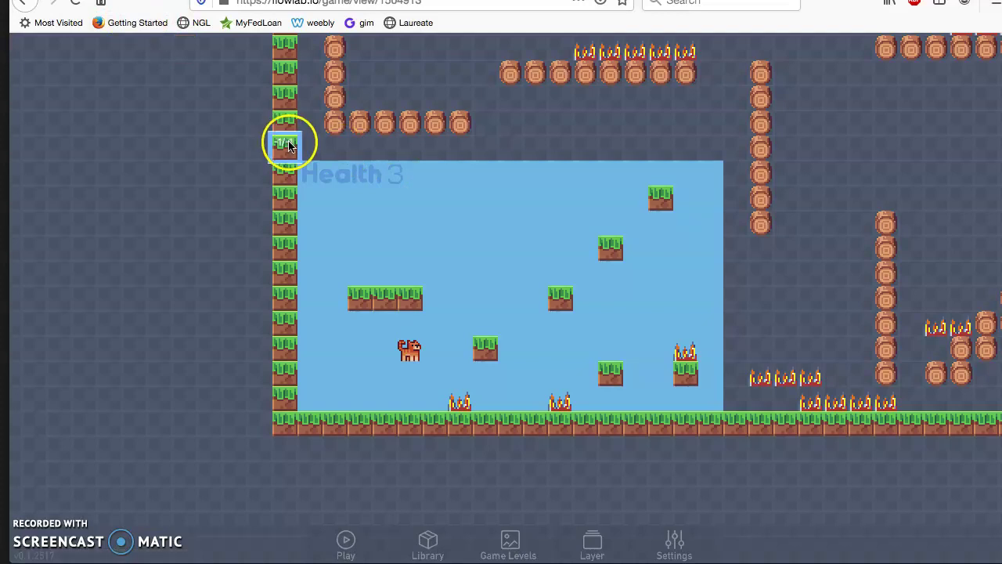
mouse_move(288, 145)
left_mouse_down()
mouse_move(403, 298)
mouse_move(394, 349)
mouse_move(407, 352)
left_mouse_up()
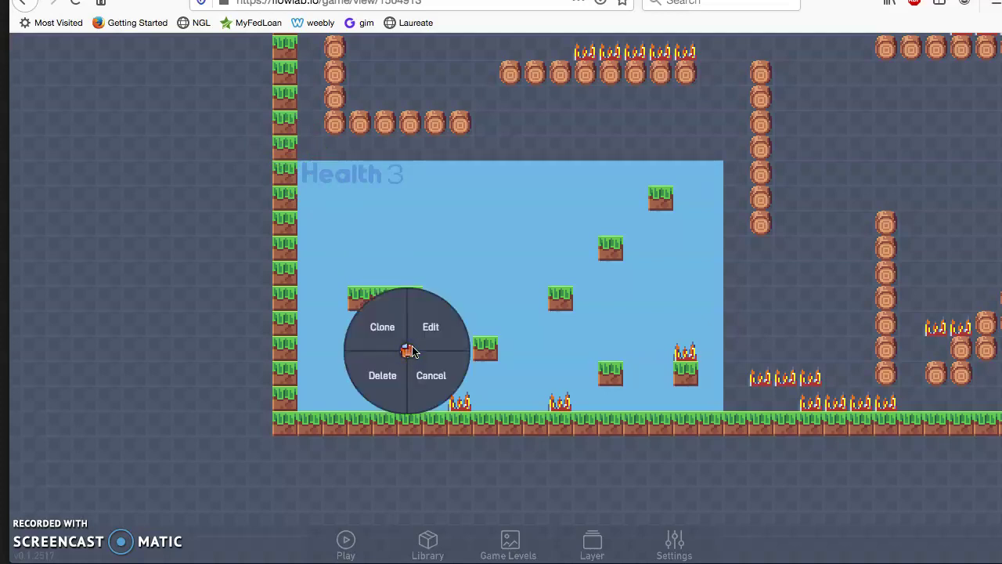
left_click(422, 337)
left_click(421, 333)
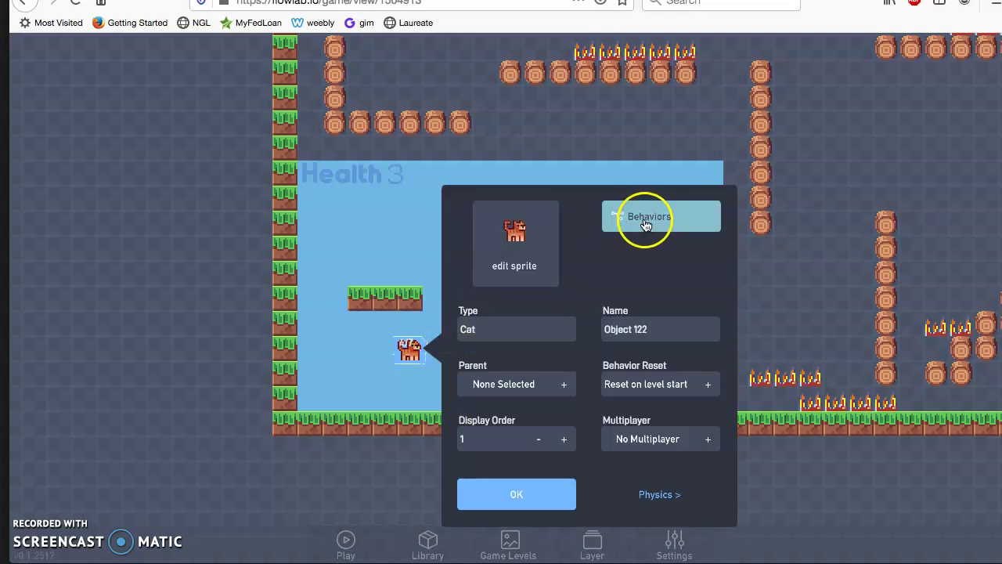
left_click(645, 223)
left_click(547, 302)
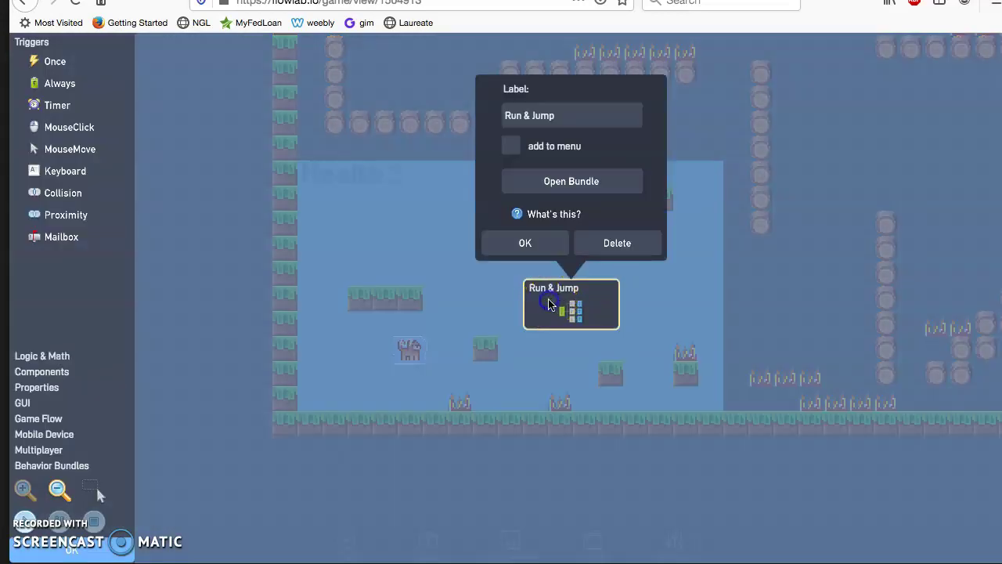
left_click(548, 302)
Move the Health Label block up beside the Camera block, clearing the space below the Label showing 3.
left_click_drag(738, 331, 700, 116)
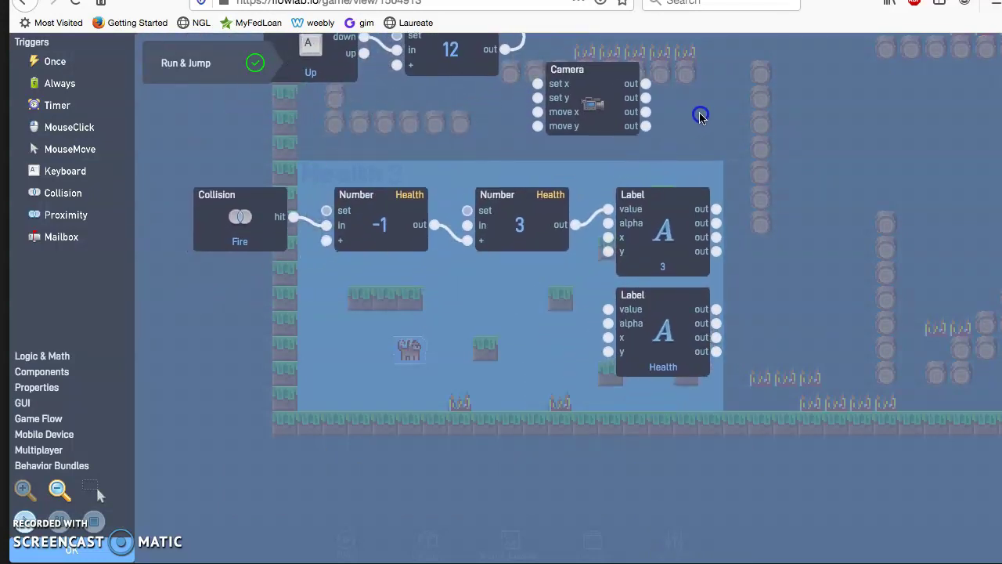
mouse_move(666, 289)
left_mouse_down()
mouse_move(680, 313)
mouse_move(733, 290)
mouse_move(822, 154)
mouse_move(789, 87)
left_mouse_up()
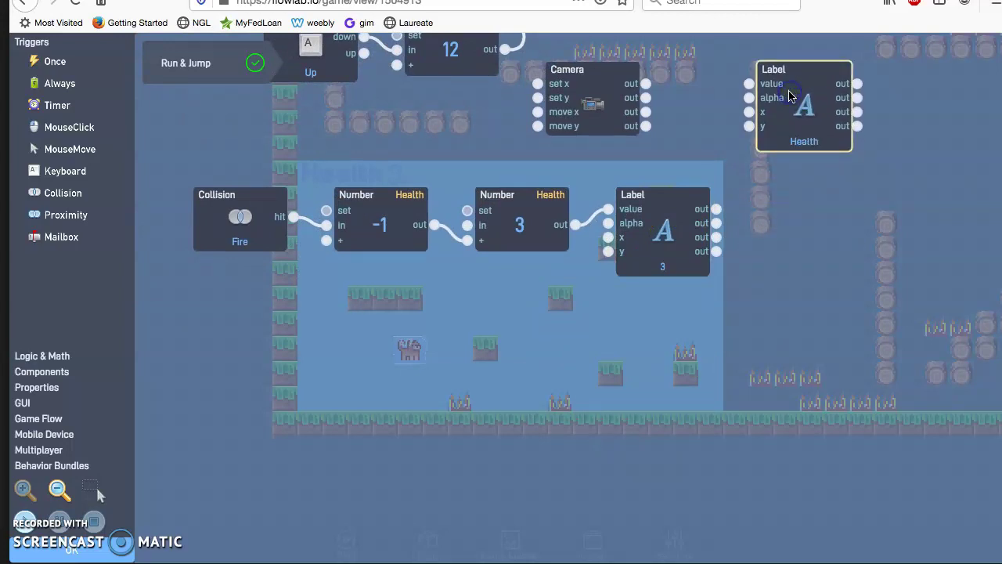
left_click(224, 247)
left_click(108, 323)
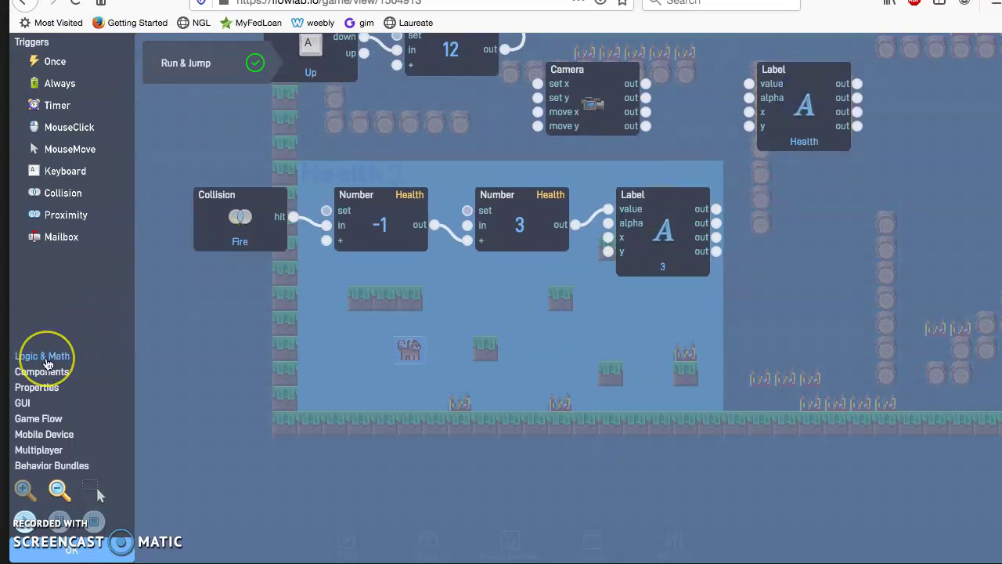
Add a Filter block below the Label showing 3 and connect the output of the Health block holding 3 to its input.
left_click(45, 358)
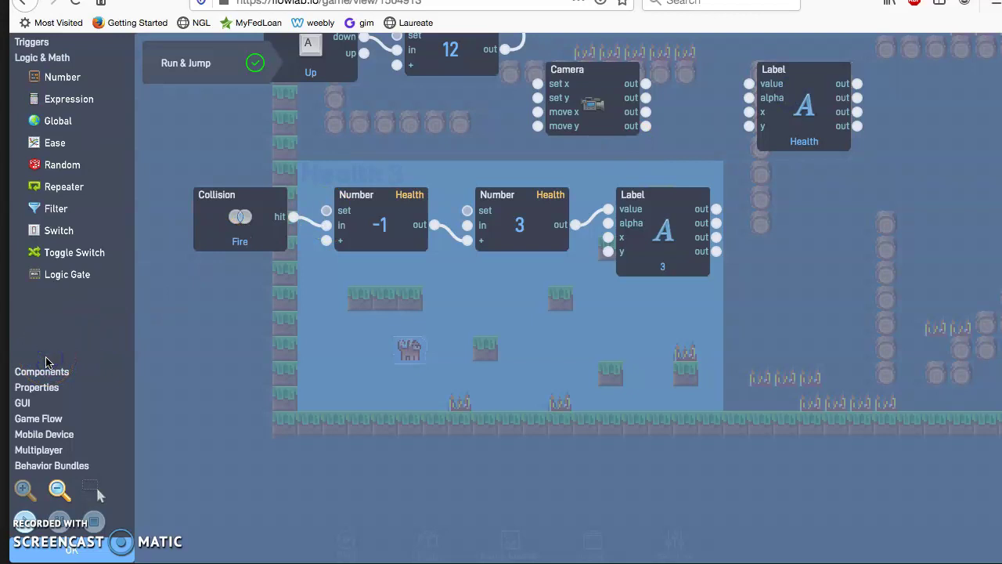
left_click(49, 341)
left_click(55, 304)
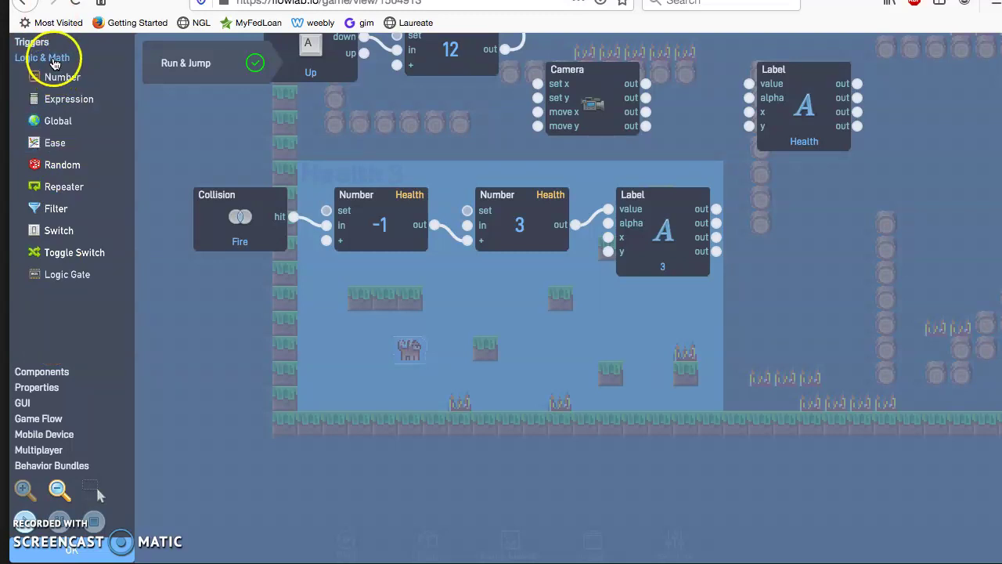
left_click(52, 58)
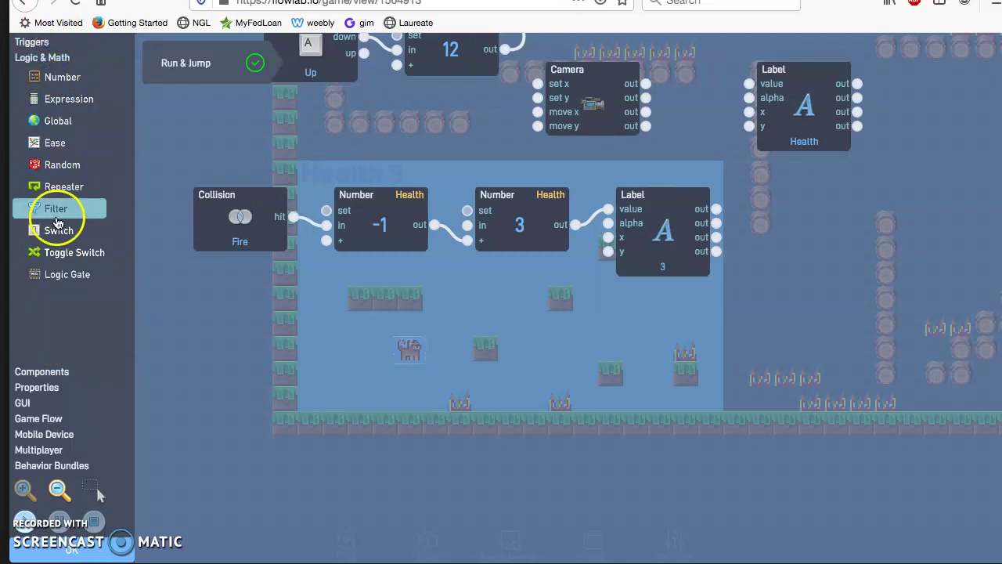
left_click_drag(54, 208, 506, 301)
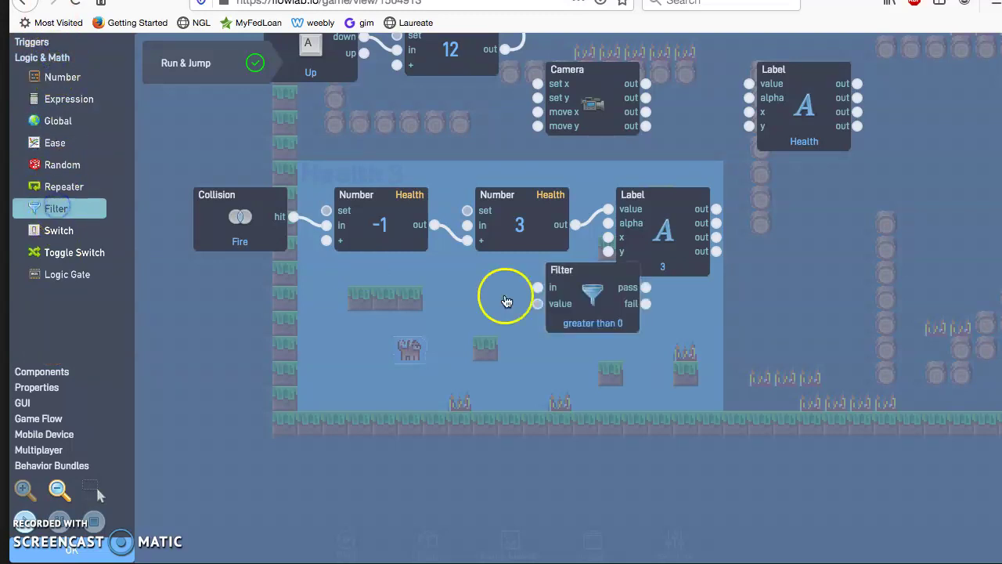
left_click(587, 280)
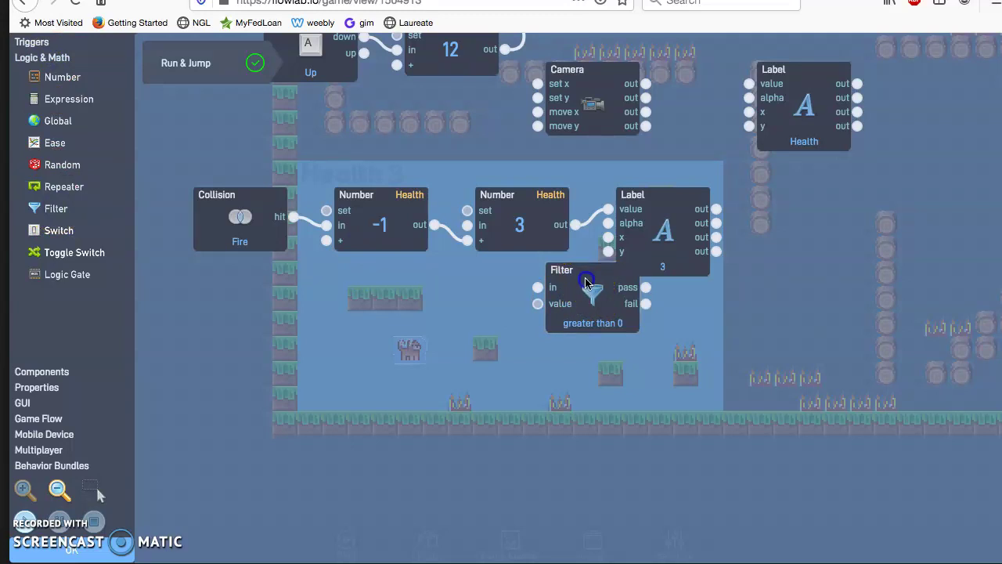
left_click_drag(587, 280, 655, 332)
left_click_drag(577, 225, 608, 337)
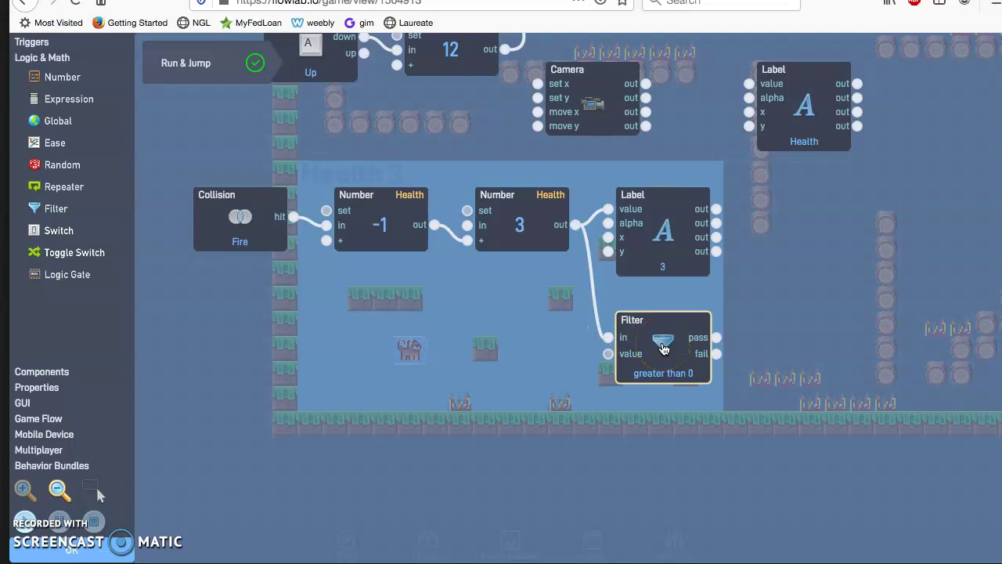
Set the Filter's condition to less than 1 and accept it.
left_click(663, 344)
left_click(712, 183)
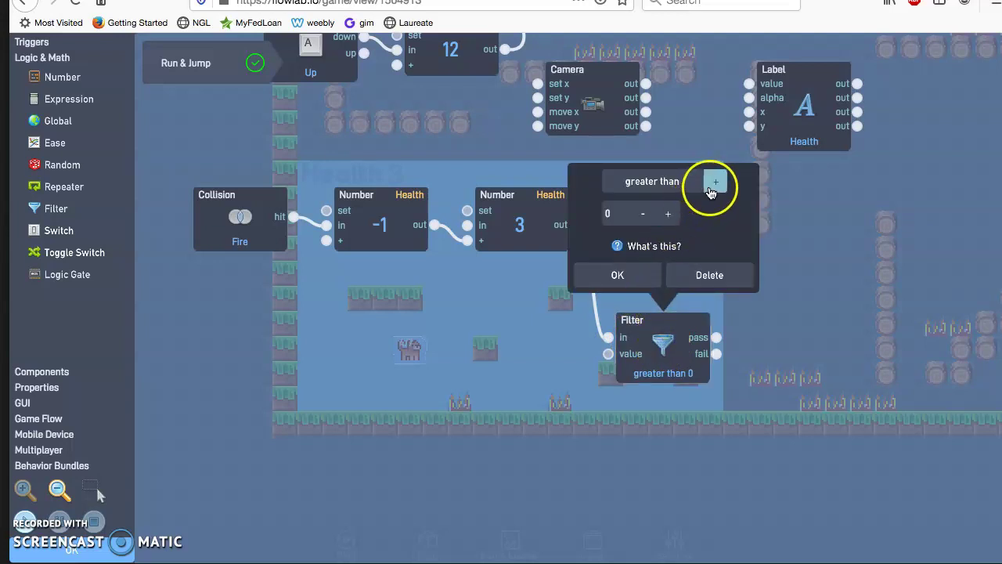
left_click(629, 207)
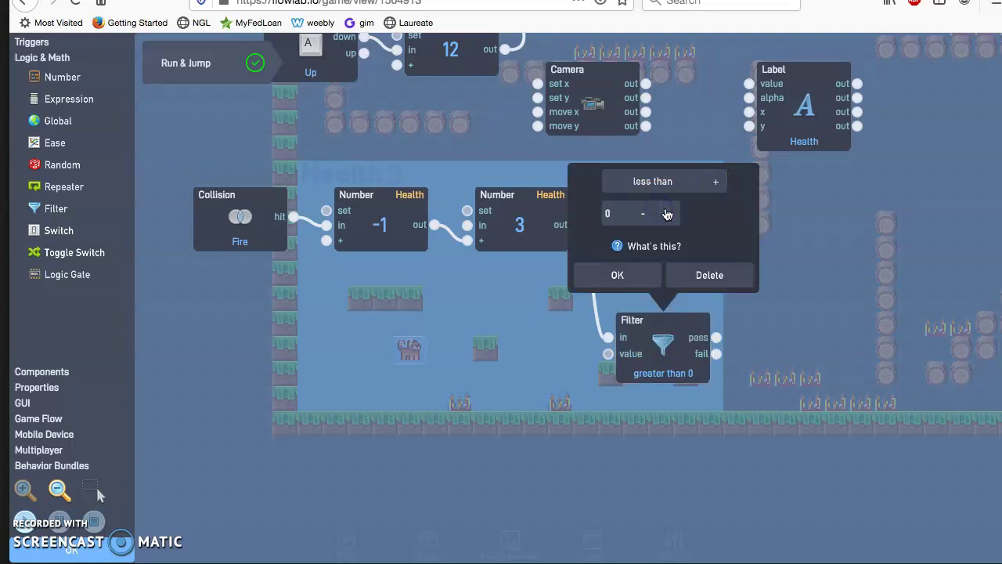
left_click(670, 214)
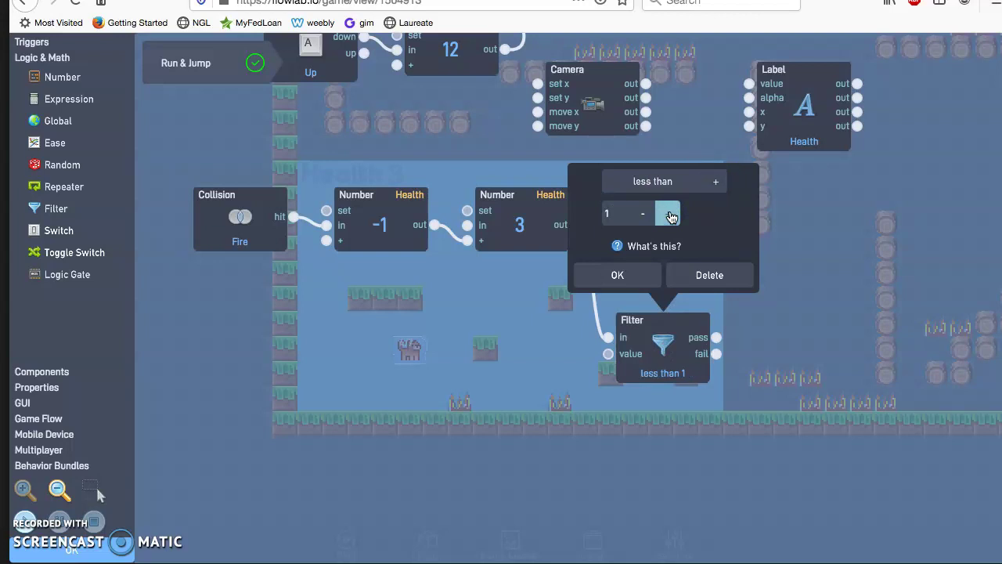
left_click(620, 275)
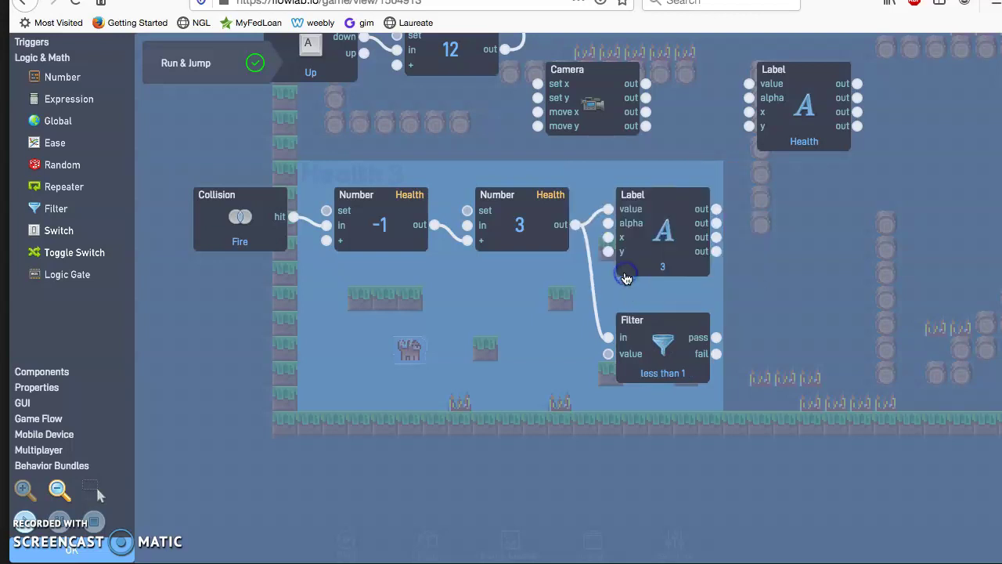
Add a Restart Game block beside the Filter and connect the Filter's pass output to its go input.
left_click(73, 286)
left_click(72, 312)
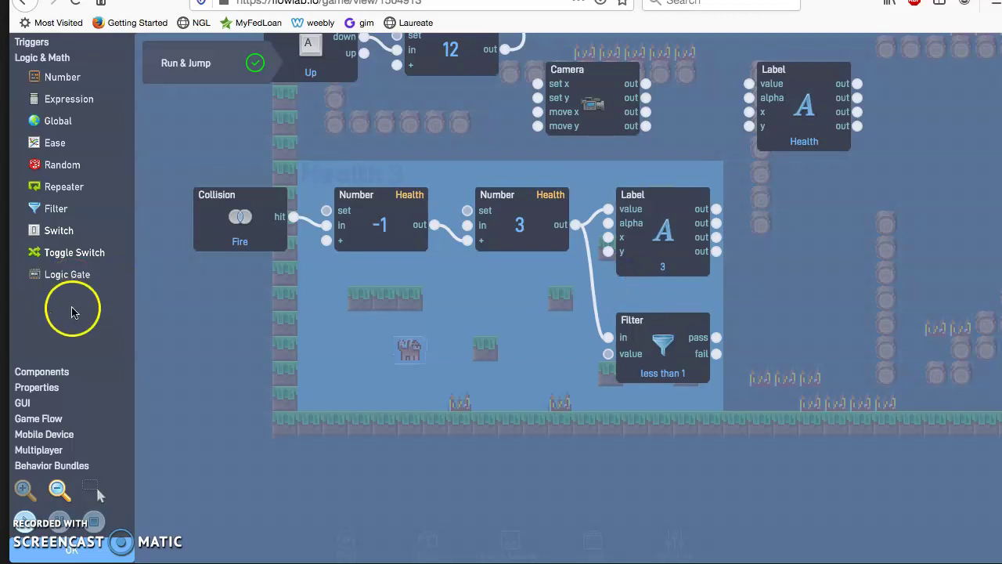
left_click(37, 419)
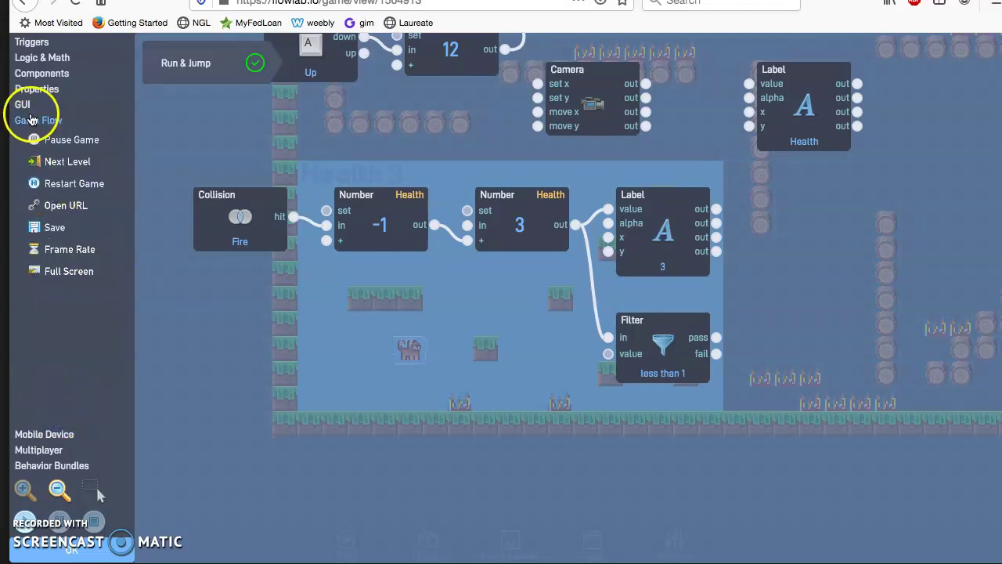
left_click(65, 182)
left_click_drag(580, 307, 822, 334)
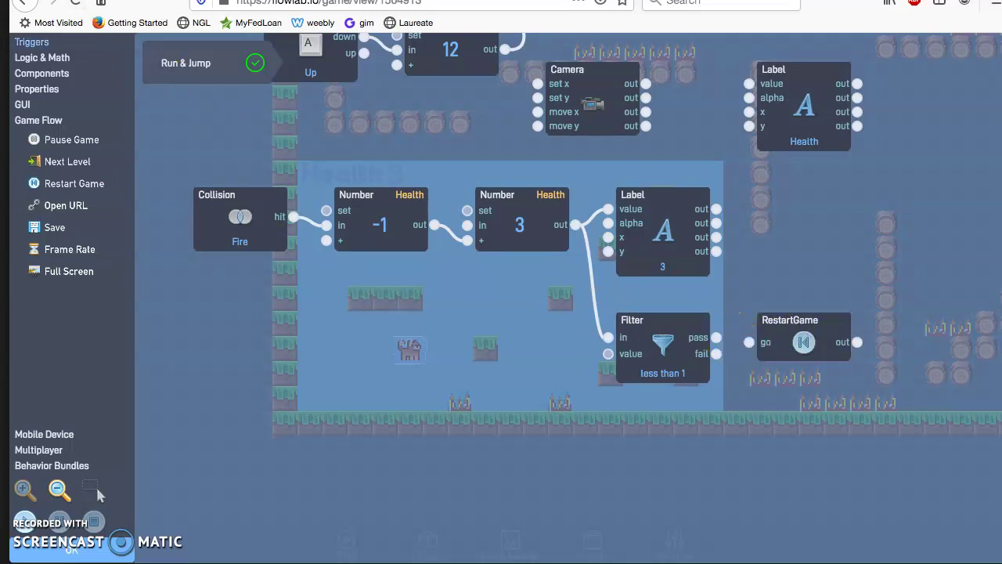
left_click_drag(716, 338, 751, 347)
left_click(518, 280)
left_click(524, 208)
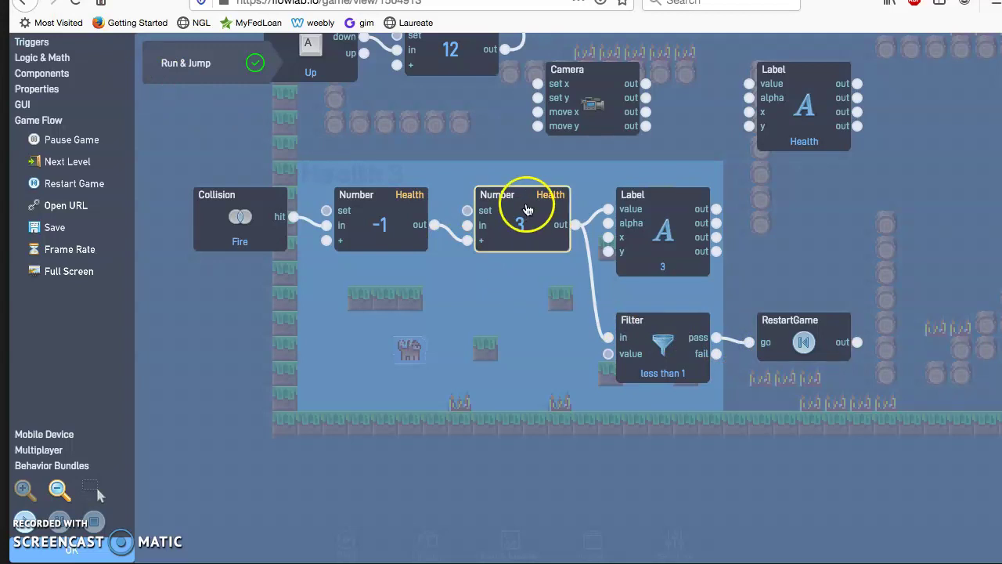
left_click(664, 358)
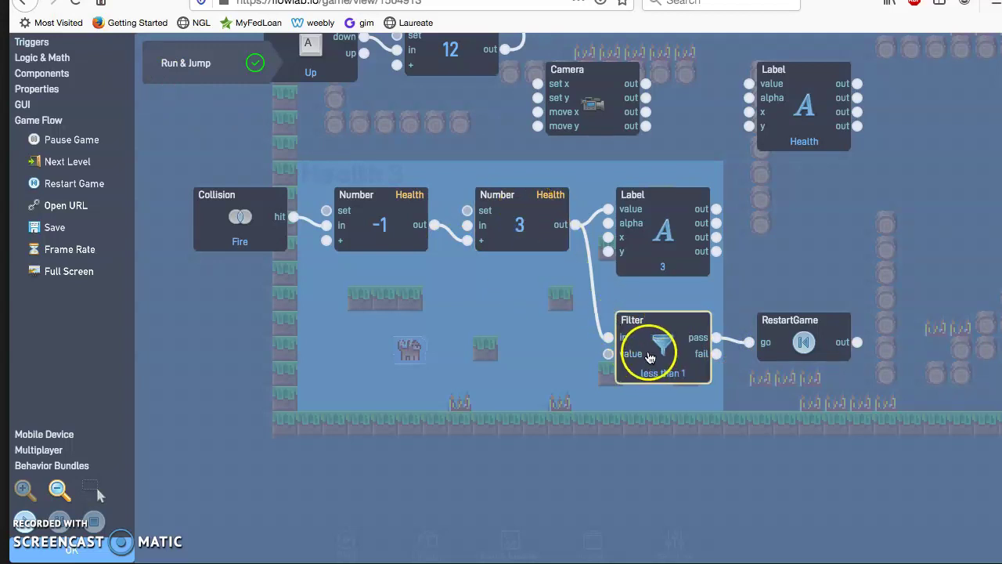
left_click(792, 347)
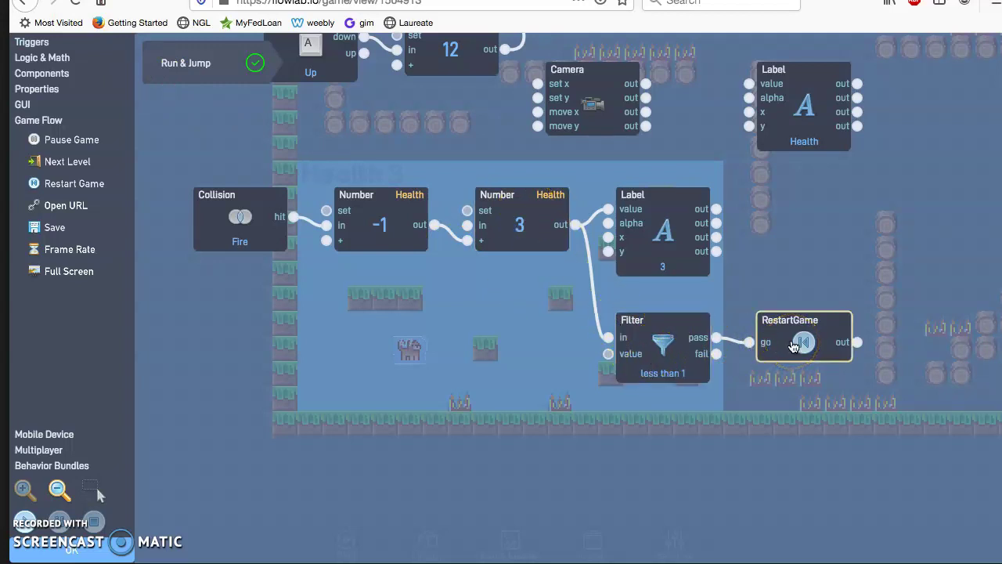
Accept the cat's behavior changes and close its object settings.
left_click(351, 259)
left_click(27, 518)
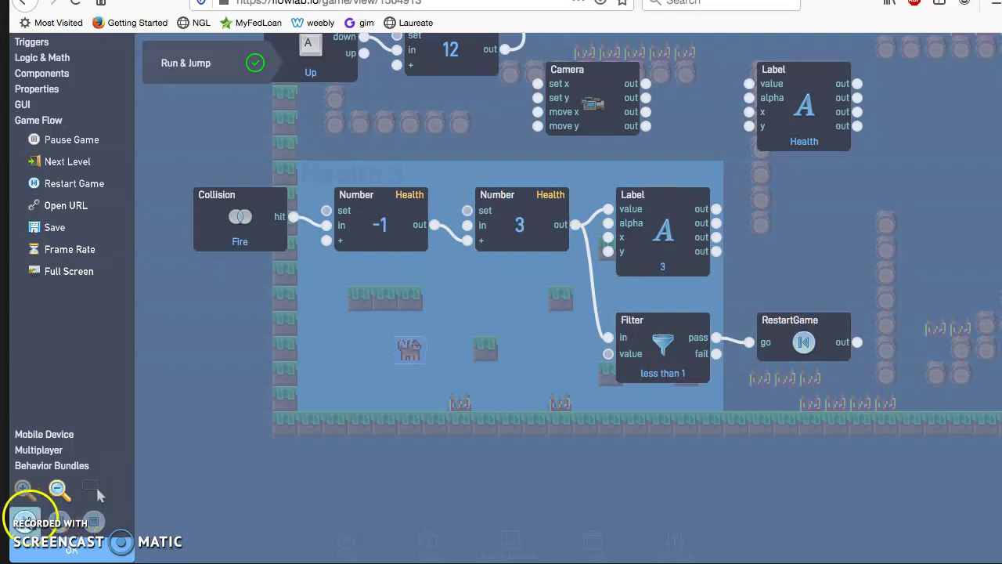
left_click(63, 548)
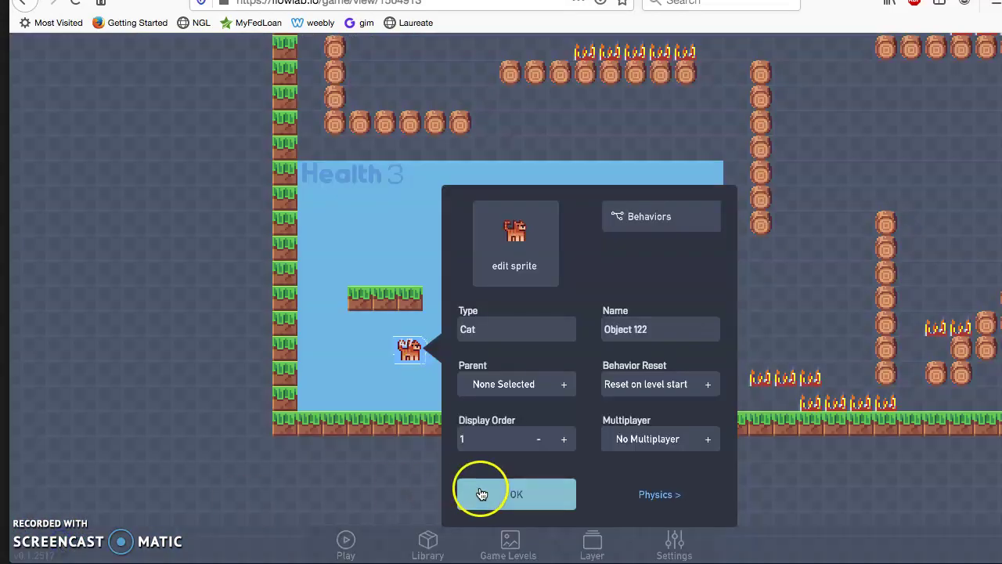
left_click(481, 494)
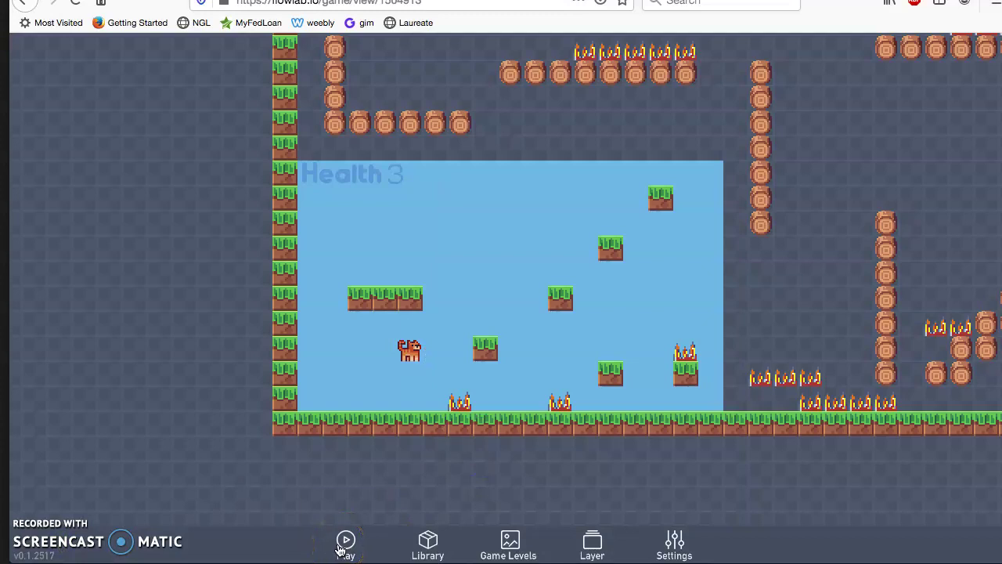
Play the game, running the cat into the fires to test the health loss and restart, and return to editing the game.
left_click(344, 543)
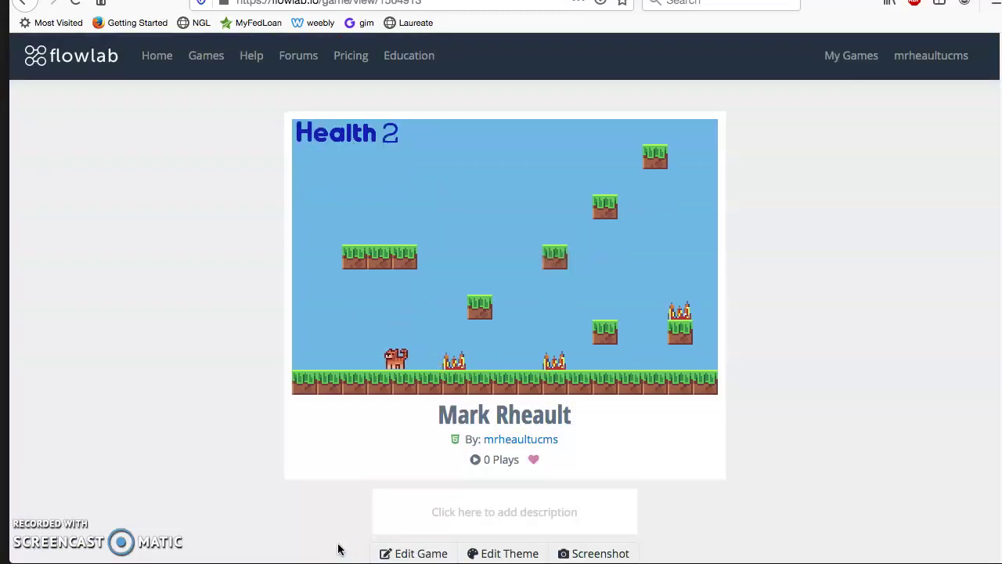
left_click(396, 358)
key("Right")
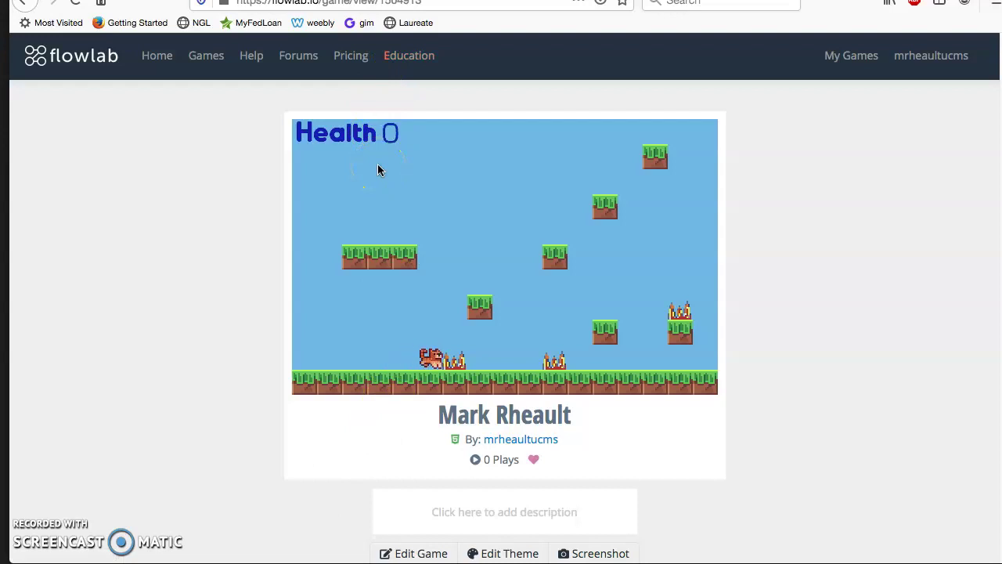
key("Up")
key("Right")
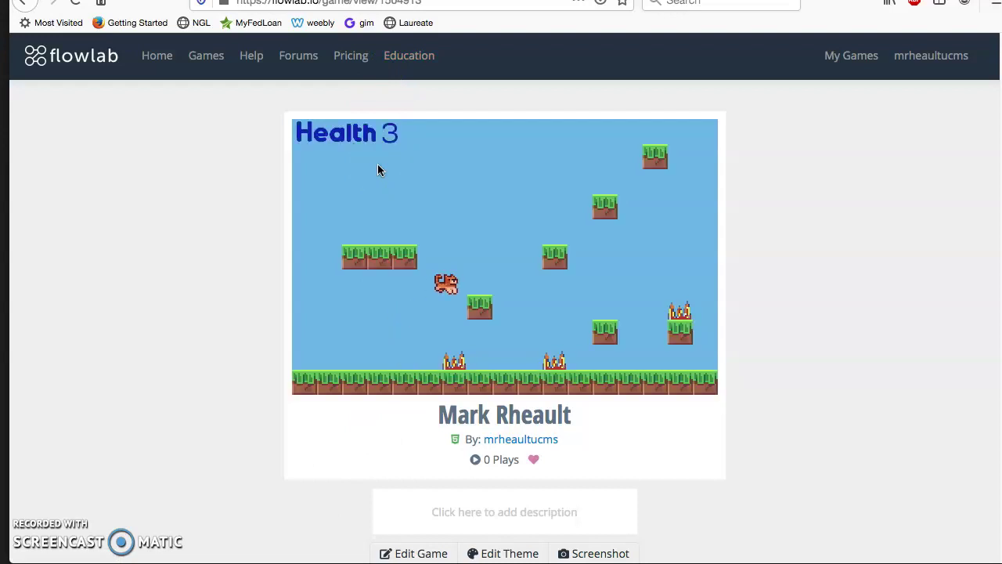
key("Left")
key("Up")
key("Right")
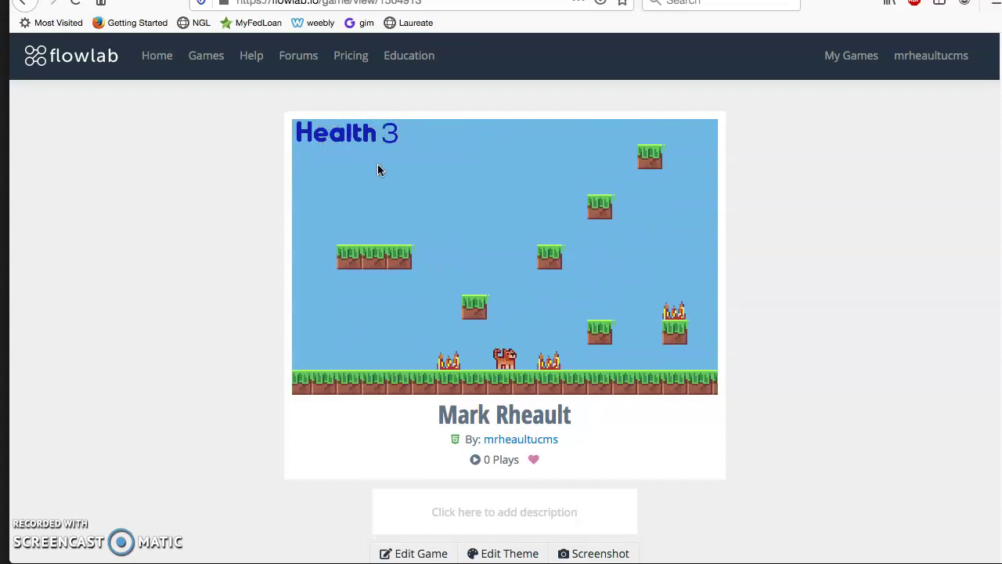
key("Right")
key("Right")
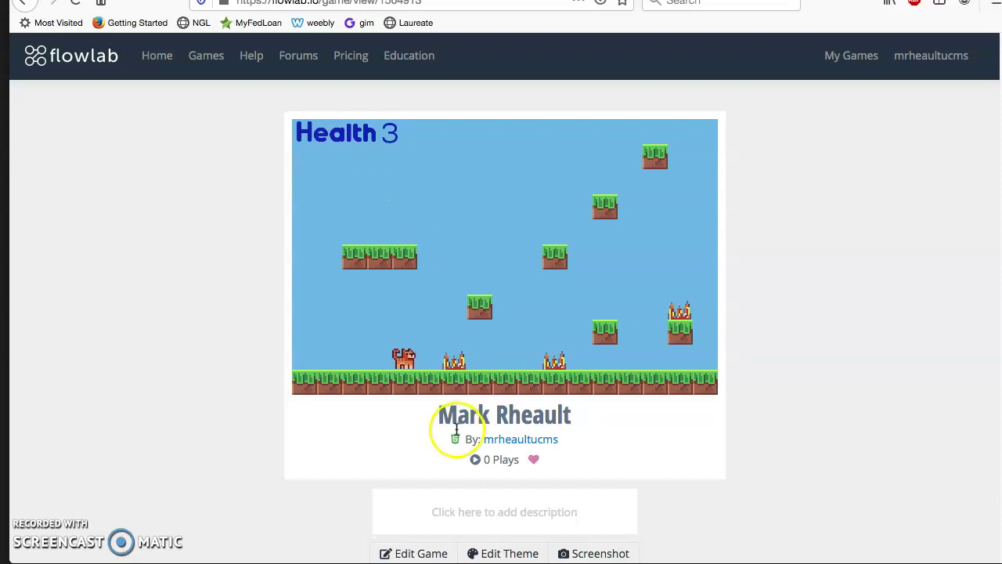
left_click(398, 551)
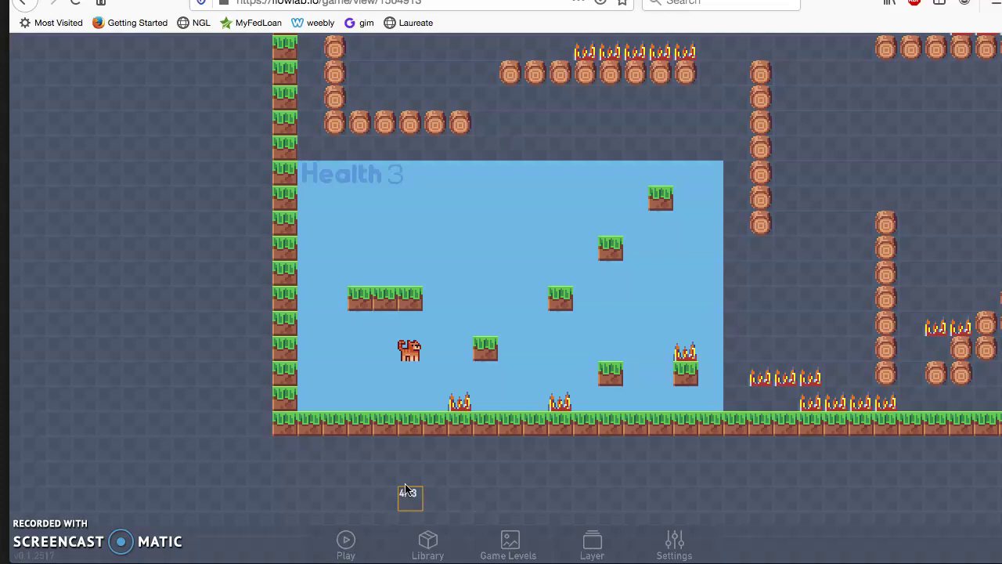
Review the fire collision, health, filter and restart blocks in the cat's Run & Jump behavior bundle and close the settings.
left_click_drag(406, 490, 417, 404)
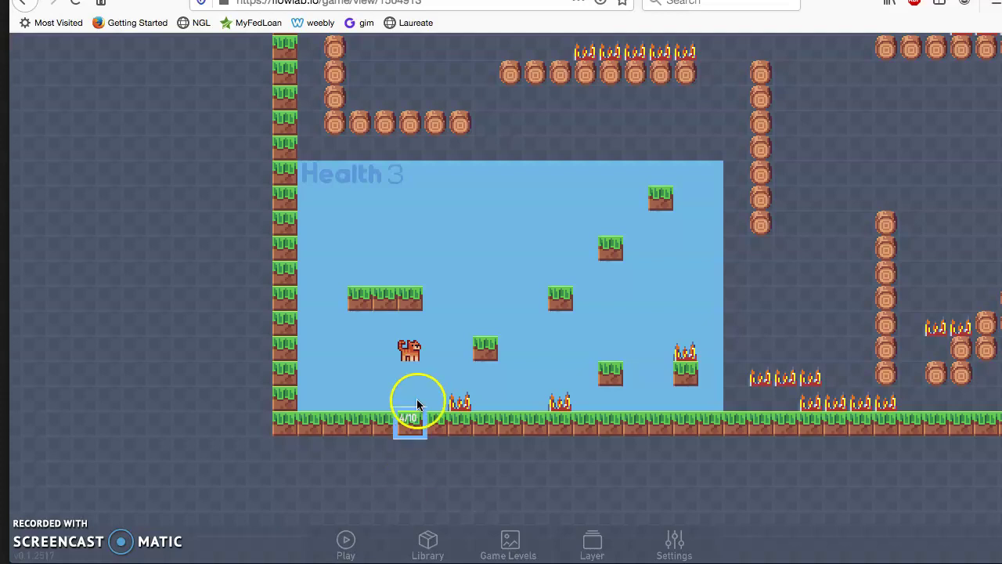
left_click(412, 352)
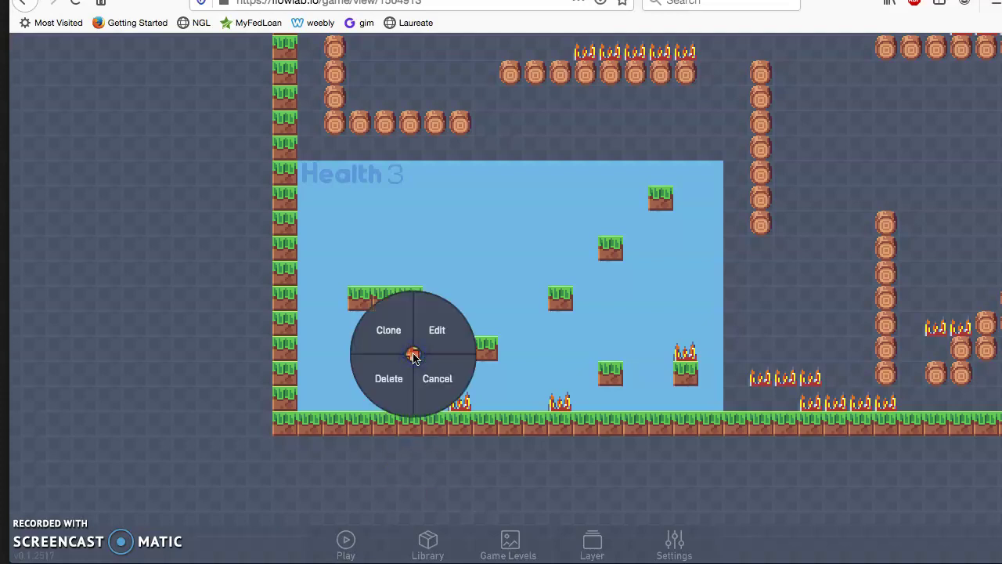
left_click(433, 339)
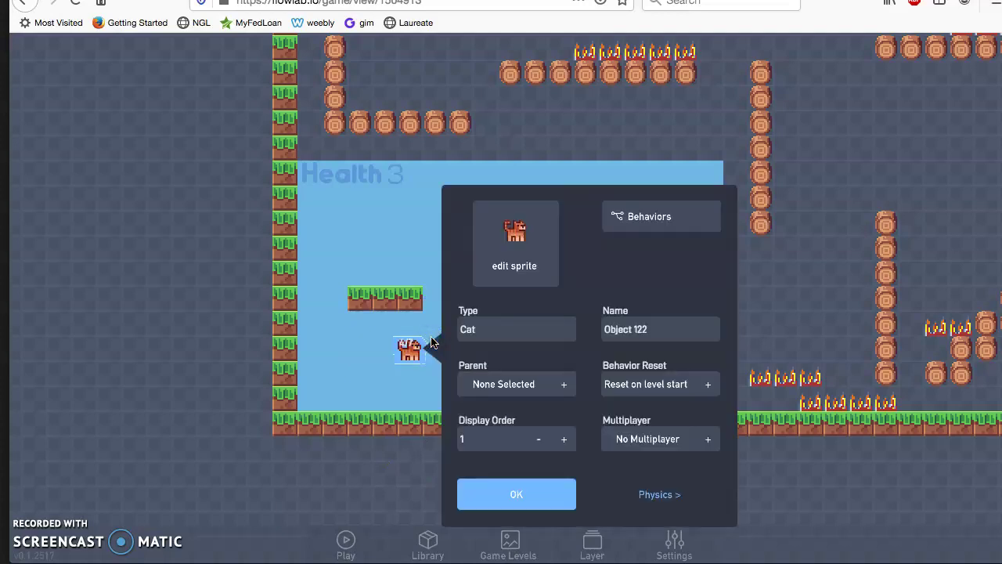
left_click(626, 225)
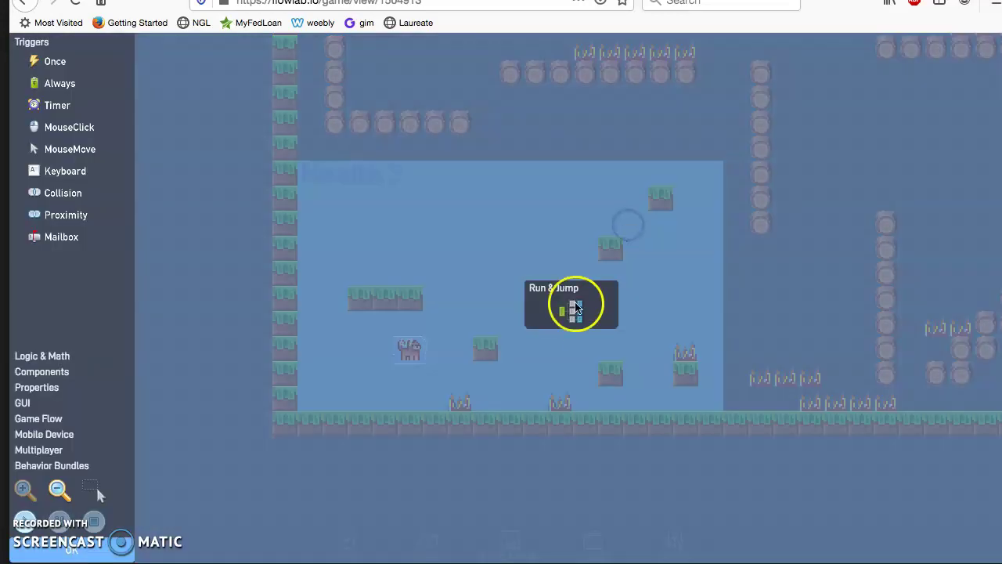
left_click(575, 311)
left_click(586, 306)
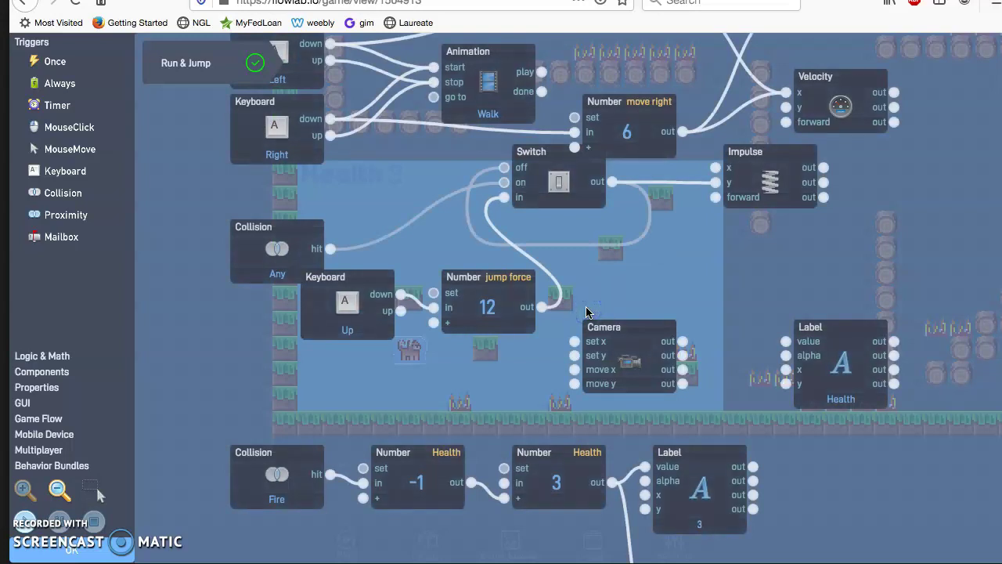
left_click_drag(470, 398, 454, 269)
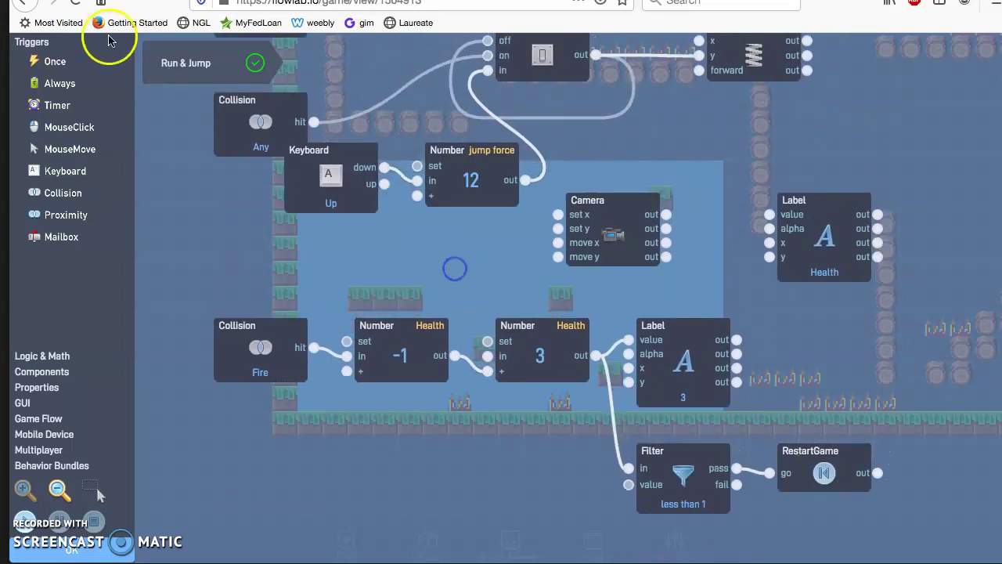
left_click(411, 442)
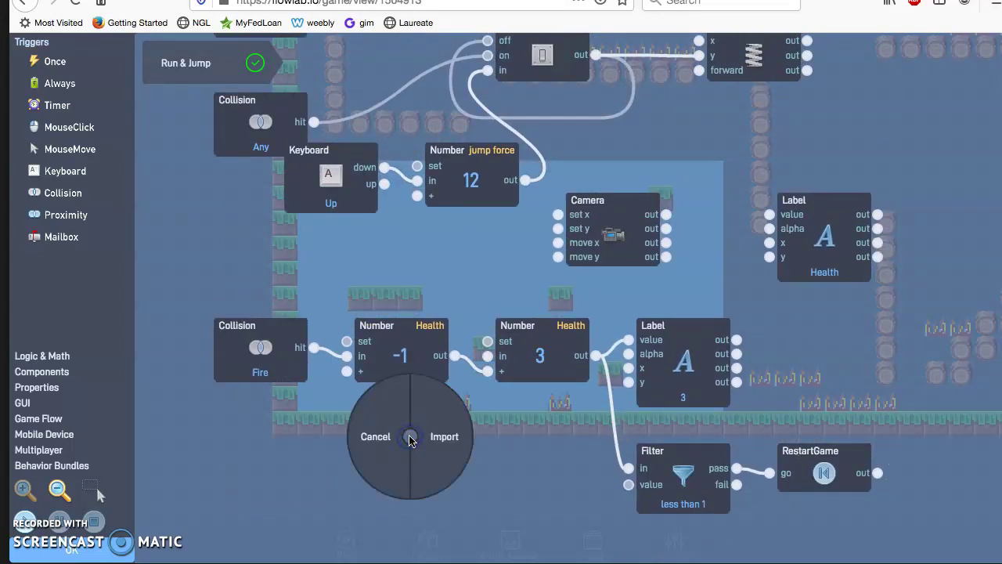
left_click(377, 433)
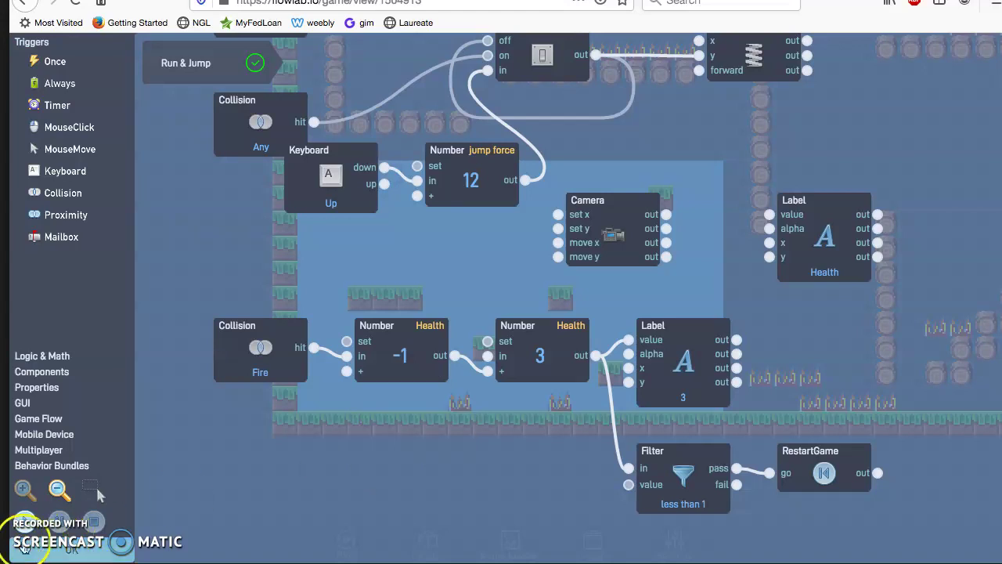
left_click(72, 550)
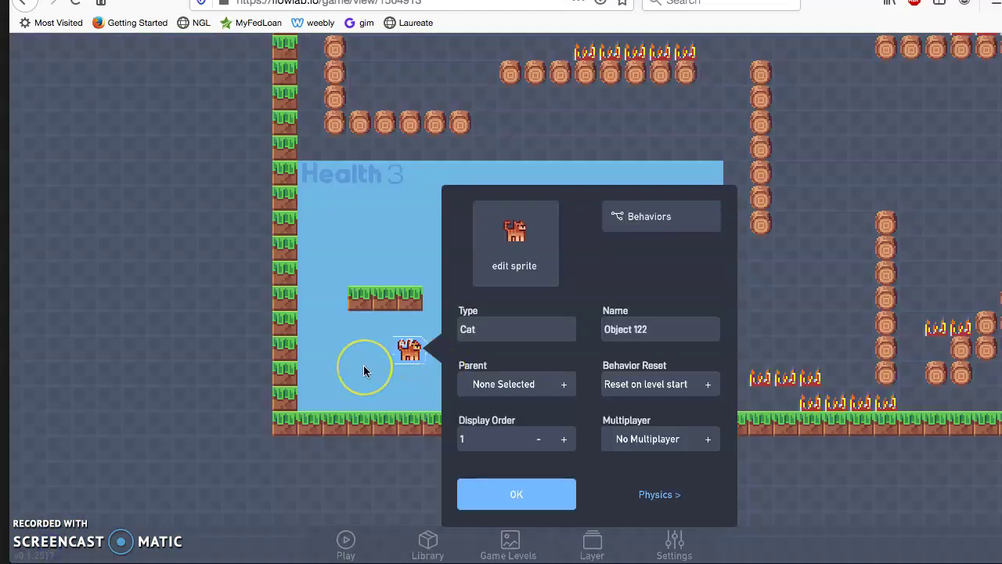
left_click(213, 358)
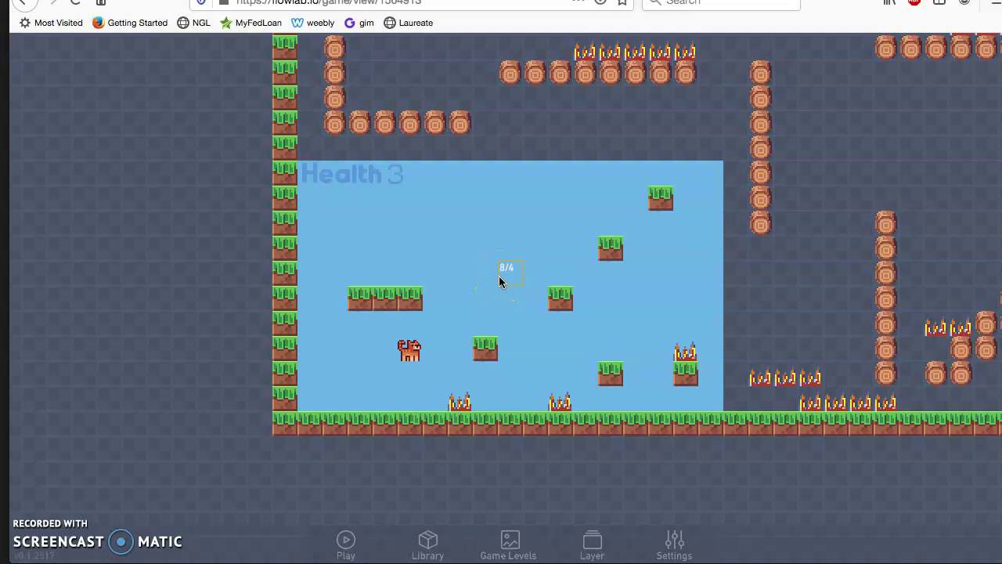
Create a new object in the open sky at cell 8/4 and give it the half-filled heart sprite from pixel-objects.
left_click(501, 282)
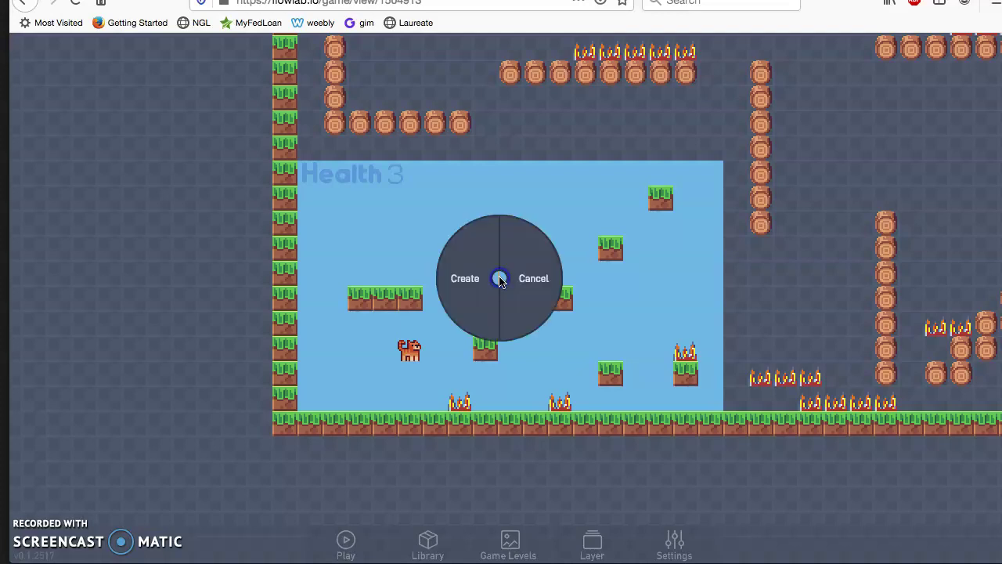
left_click(472, 282)
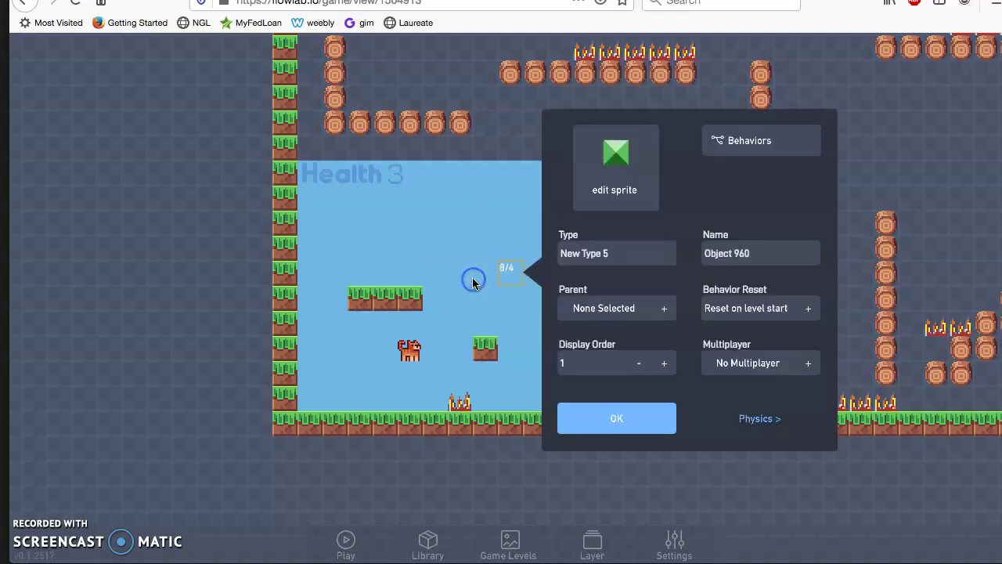
left_click(606, 162)
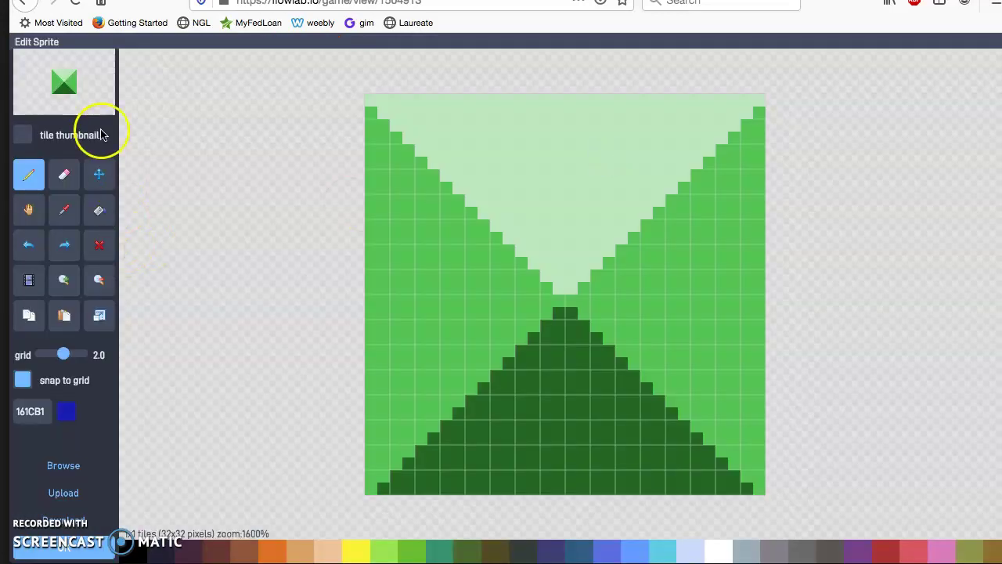
left_click(62, 466)
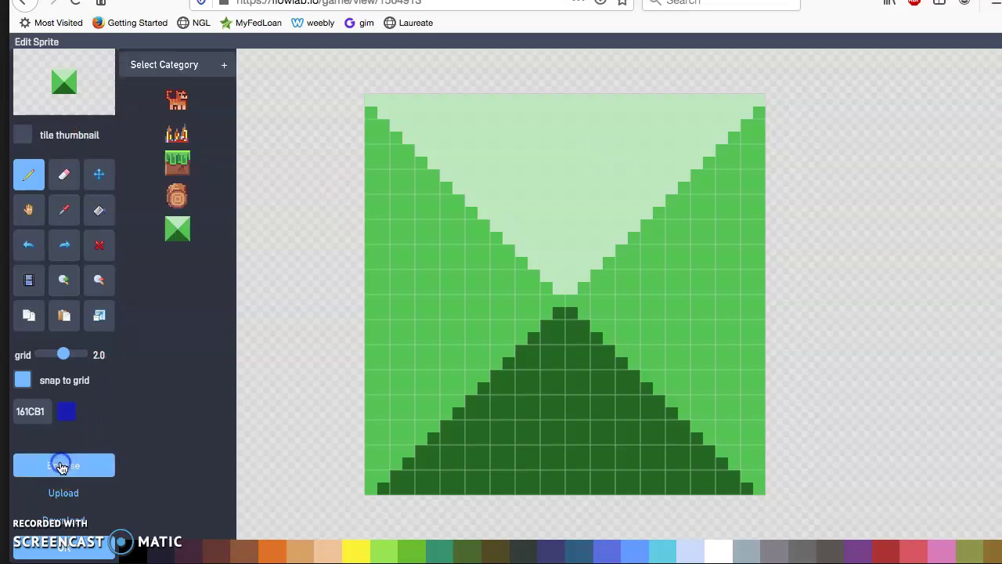
left_click(183, 66)
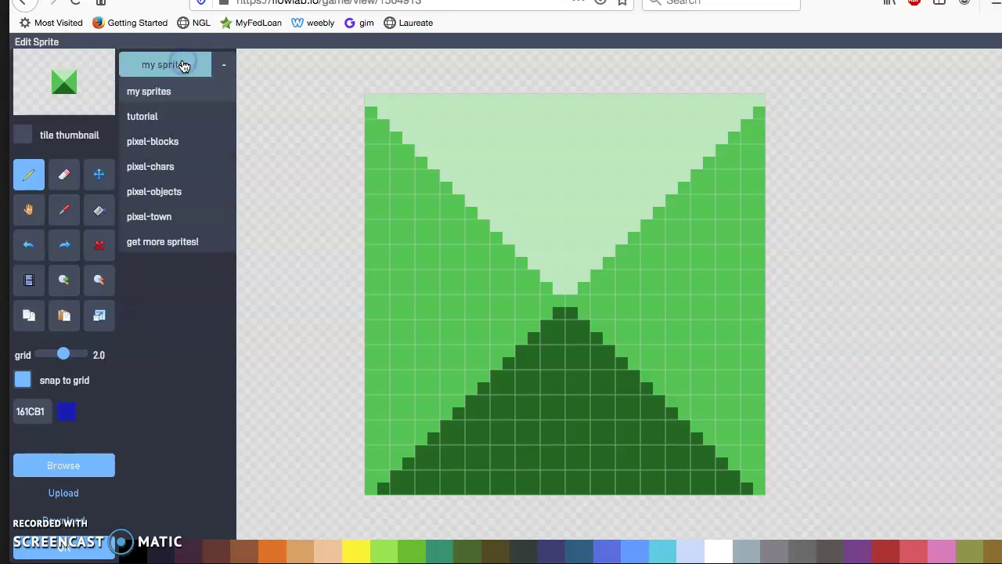
left_click(163, 193)
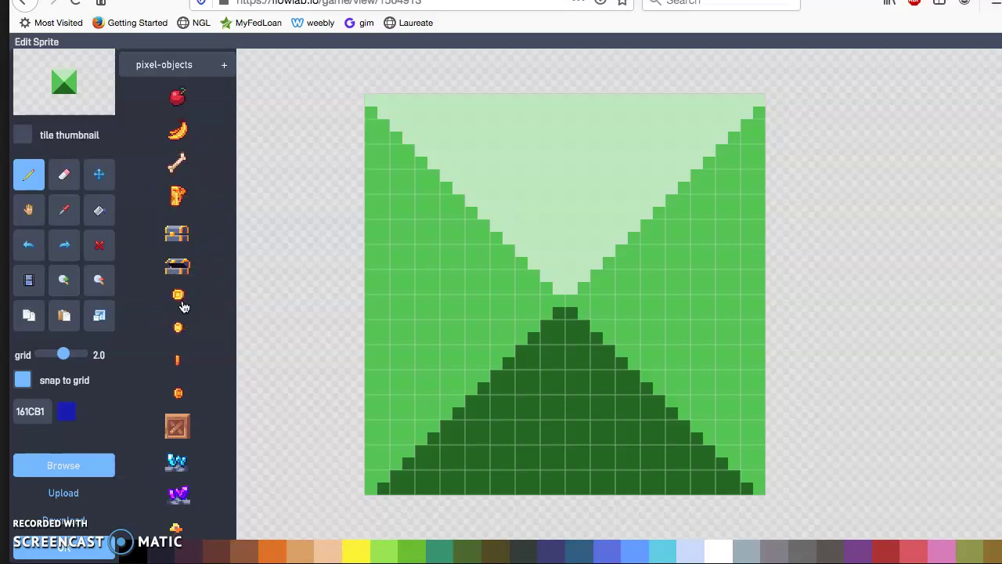
scroll(188, 411, "down", 5)
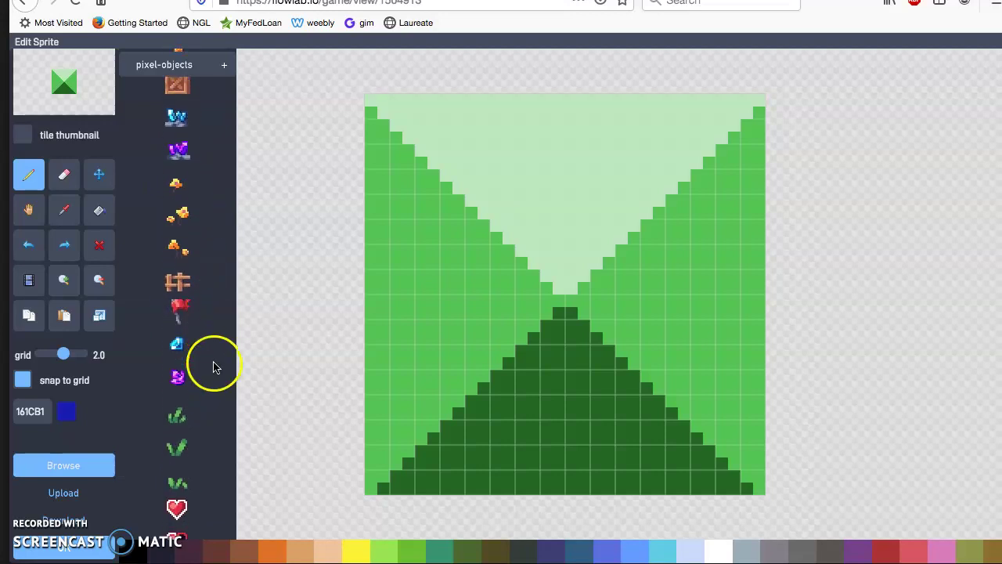
scroll(206, 469, "down", 4)
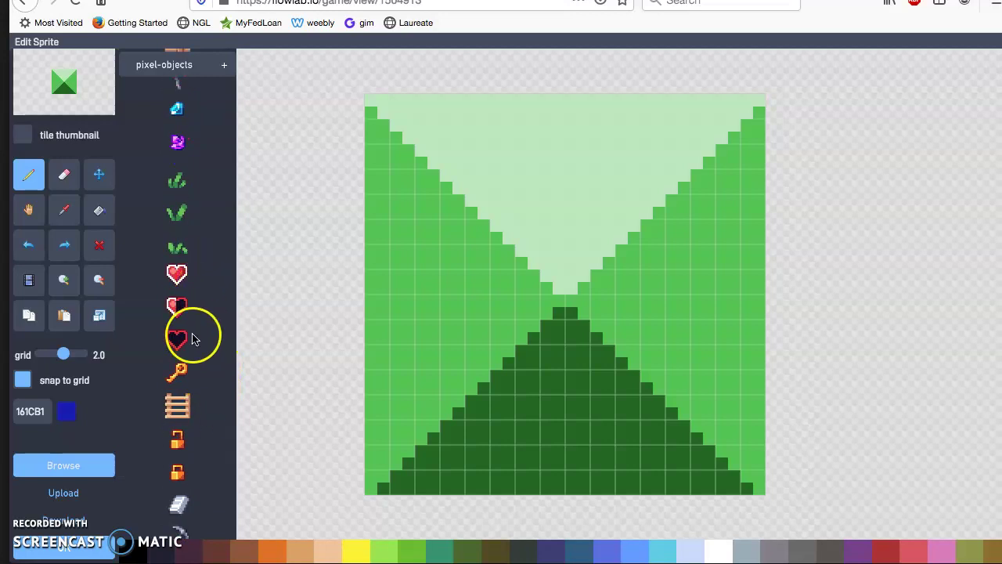
left_click(177, 310)
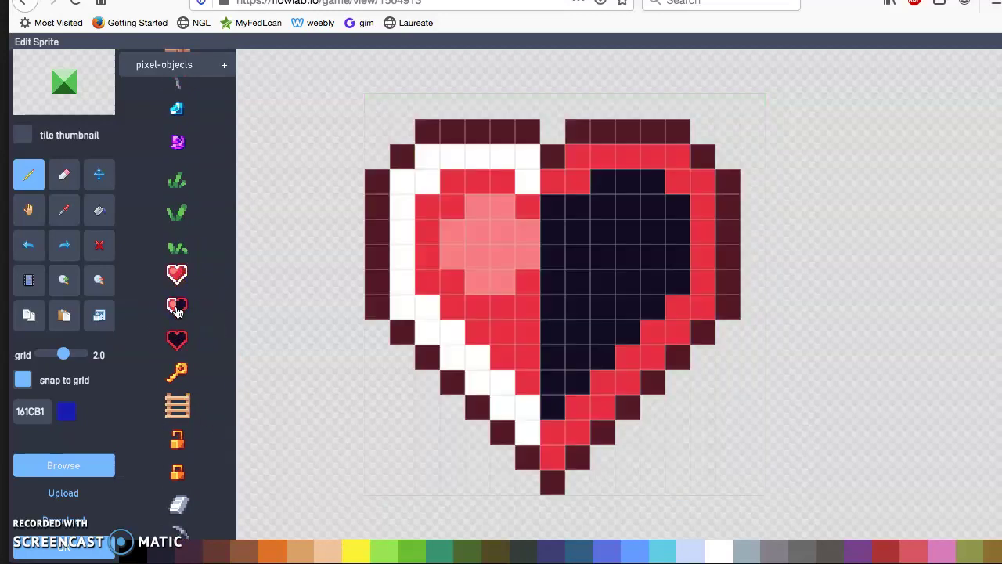
scroll(180, 485, "down", 5)
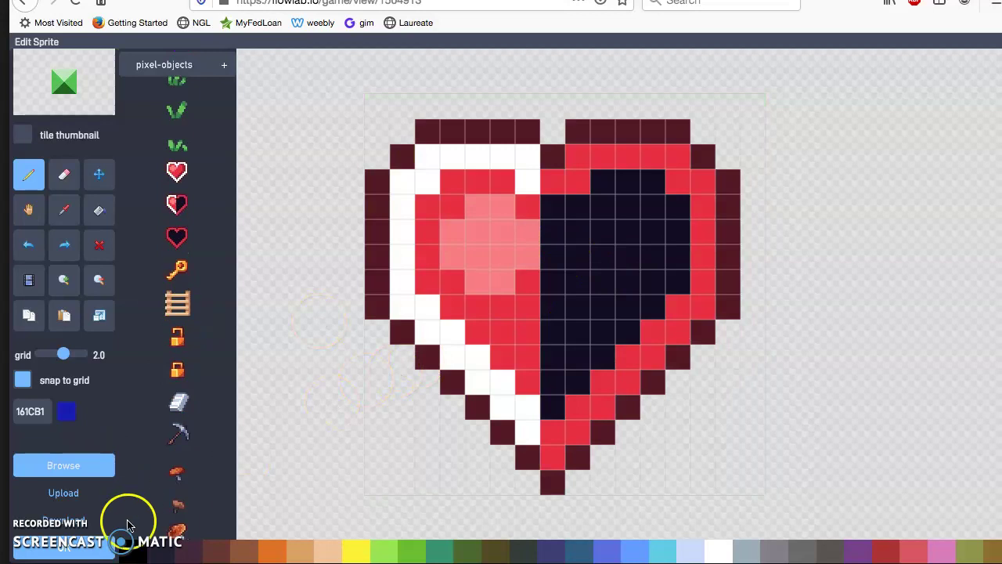
left_click(81, 550)
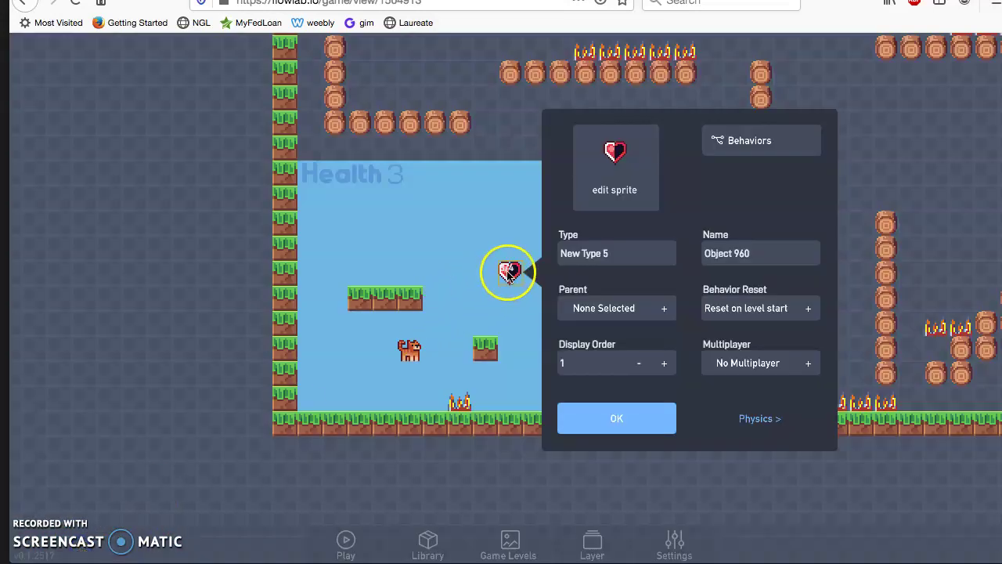
left_click(503, 300)
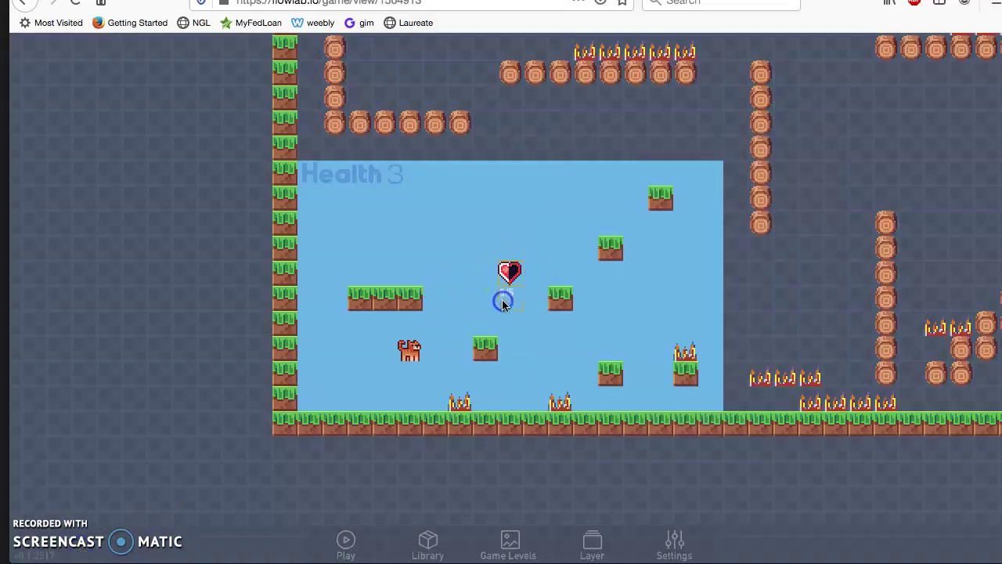
Move the heart off its original spot and clone it so that three of the floating grass blocks each carry one.
mouse_move(507, 271)
left_mouse_down()
mouse_move(485, 323)
mouse_move(501, 297)
mouse_move(557, 270)
left_mouse_up()
left_click_drag(626, 319, 647, 352)
left_click(607, 347)
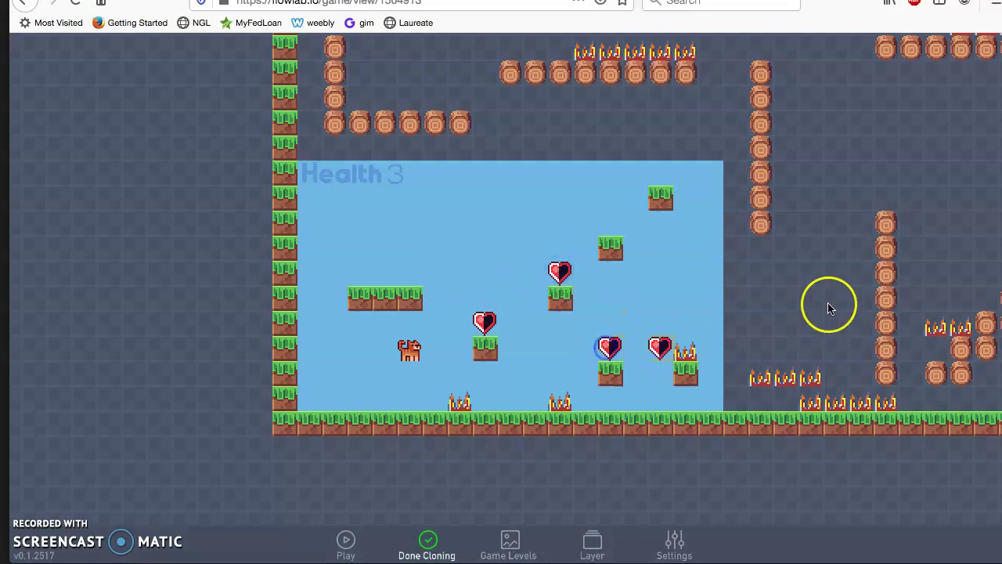
Place four more heart clones around the log columns beyond the blue play area and finish cloning.
left_click(833, 297)
left_click(846, 372)
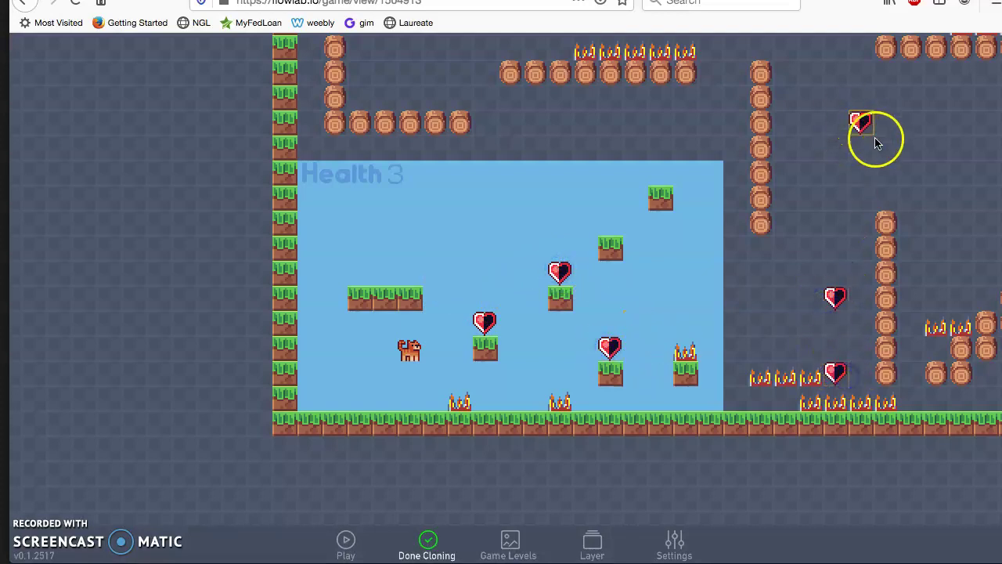
left_click(882, 143)
left_click(945, 232)
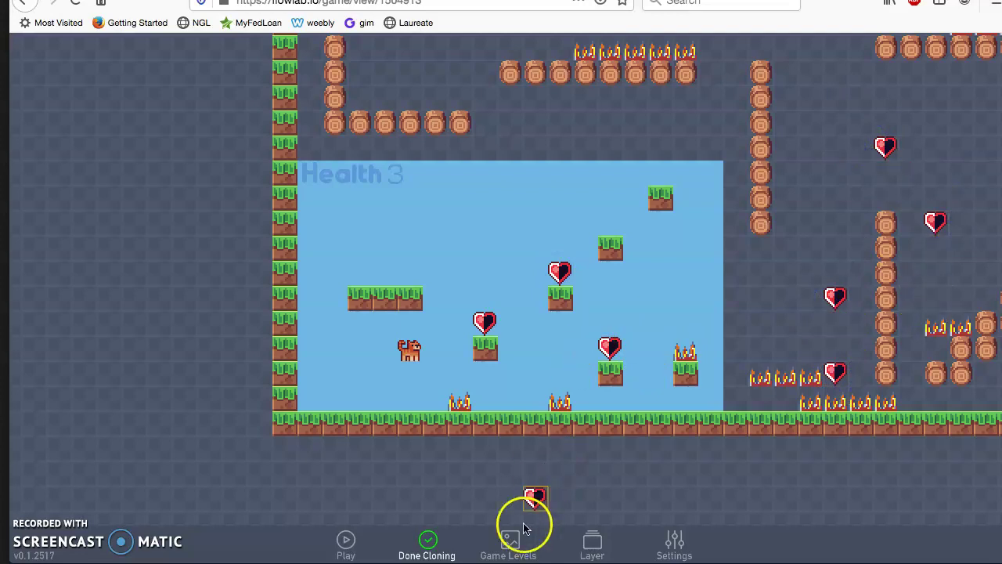
left_click(422, 541)
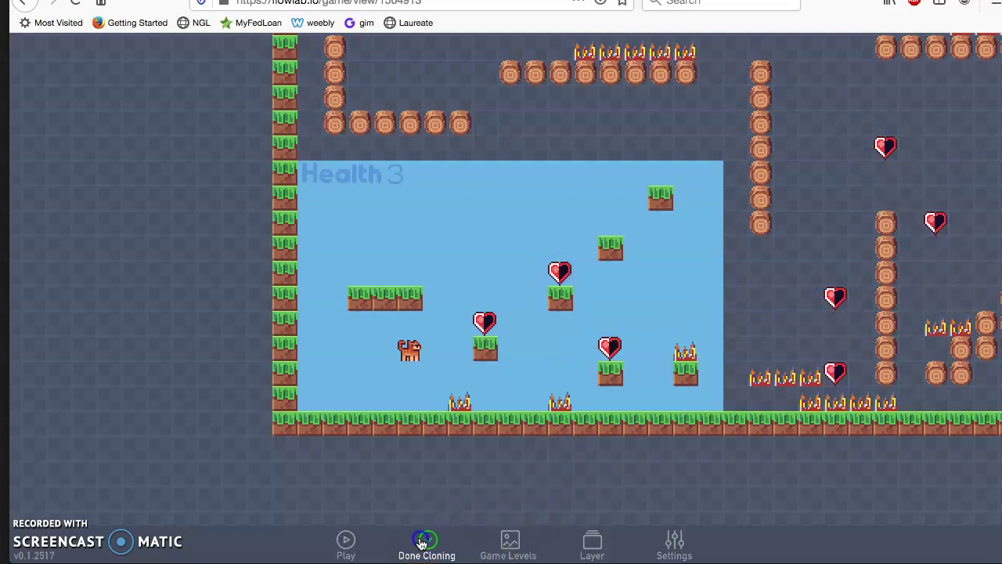
Open the settings of the heart nearest the cat and look over its empty behaviors and its sprite.
left_click(483, 323)
left_click(499, 309)
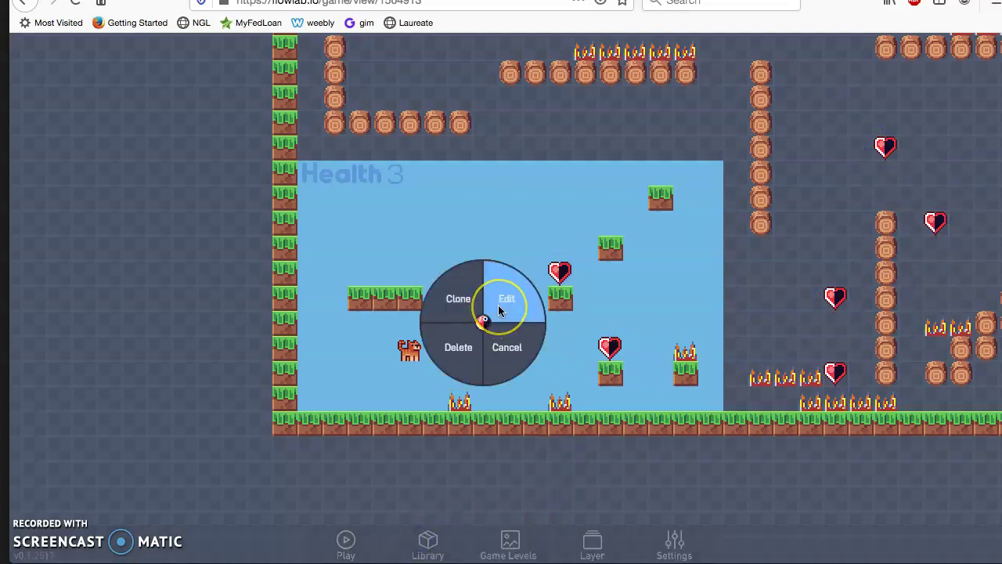
left_click(738, 195)
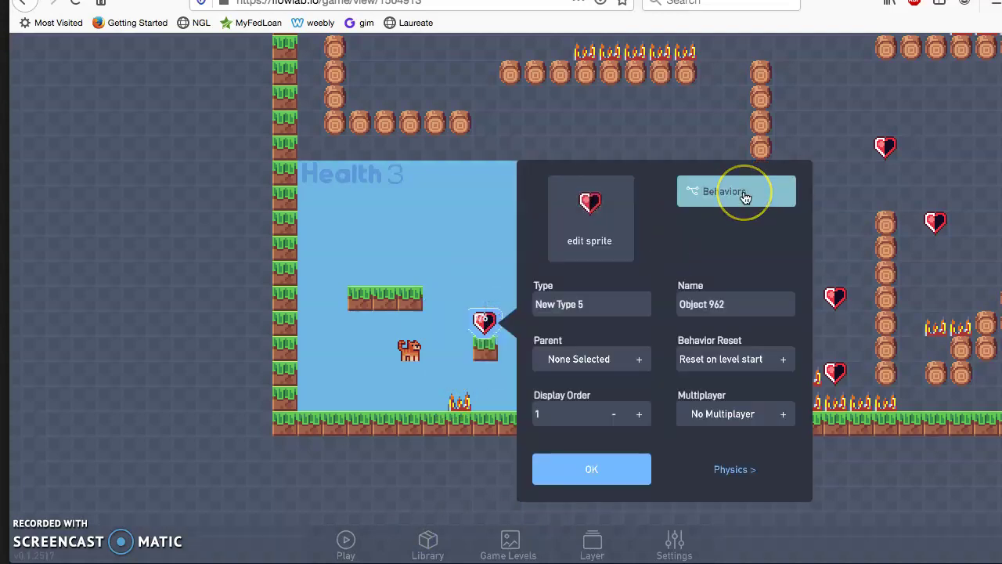
left_click(745, 197)
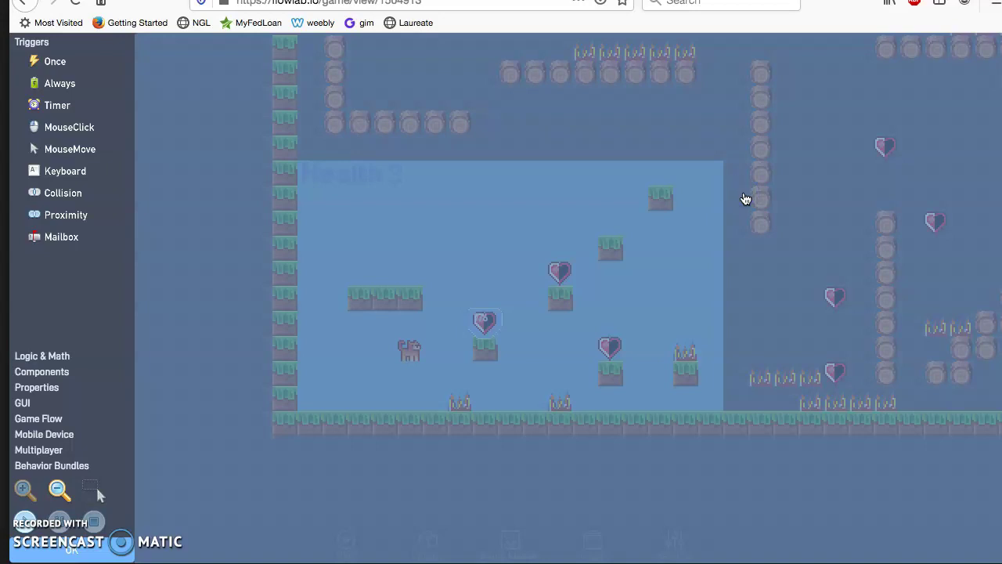
left_click(487, 323)
left_click(443, 326)
left_click(31, 529)
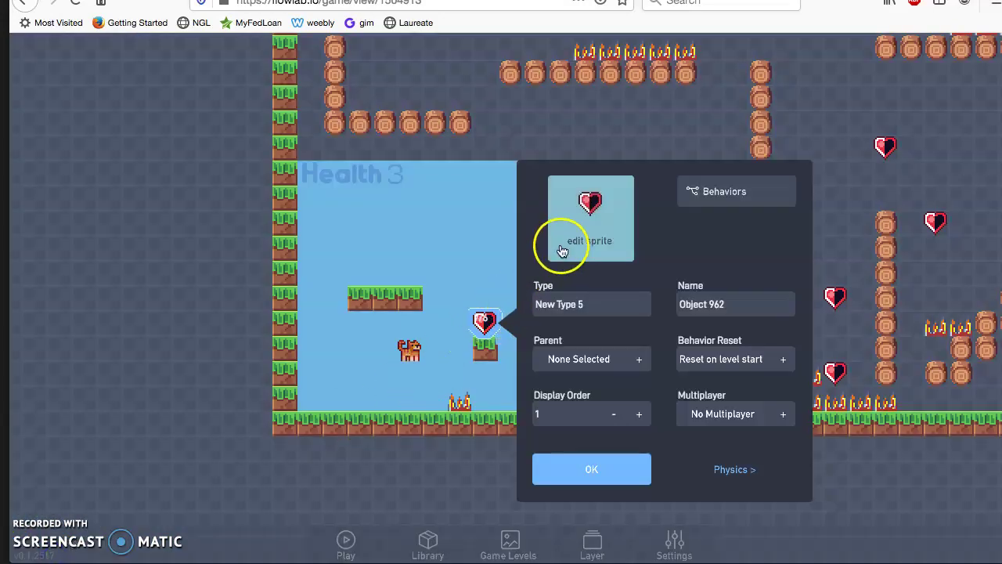
left_click(562, 250)
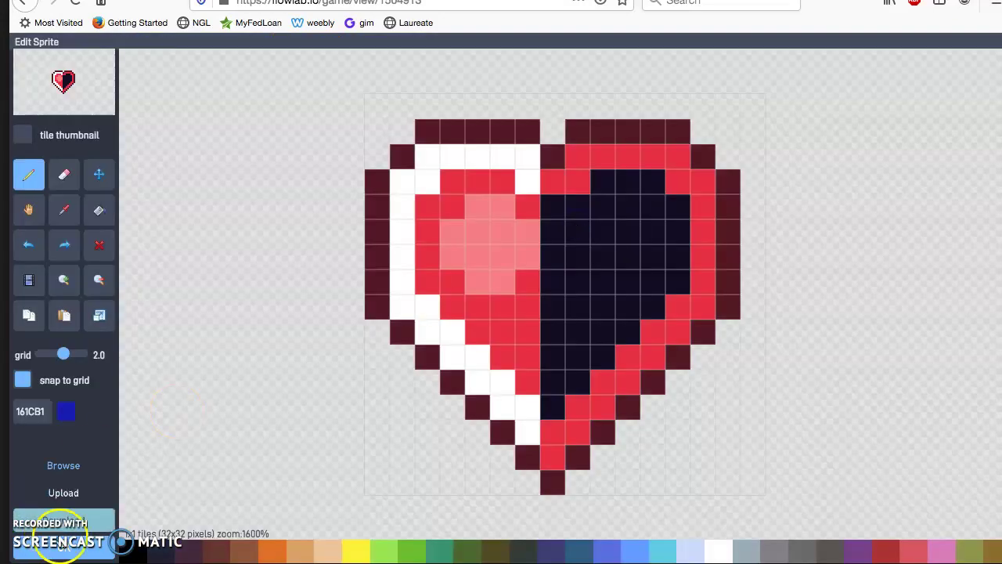
left_click(64, 548)
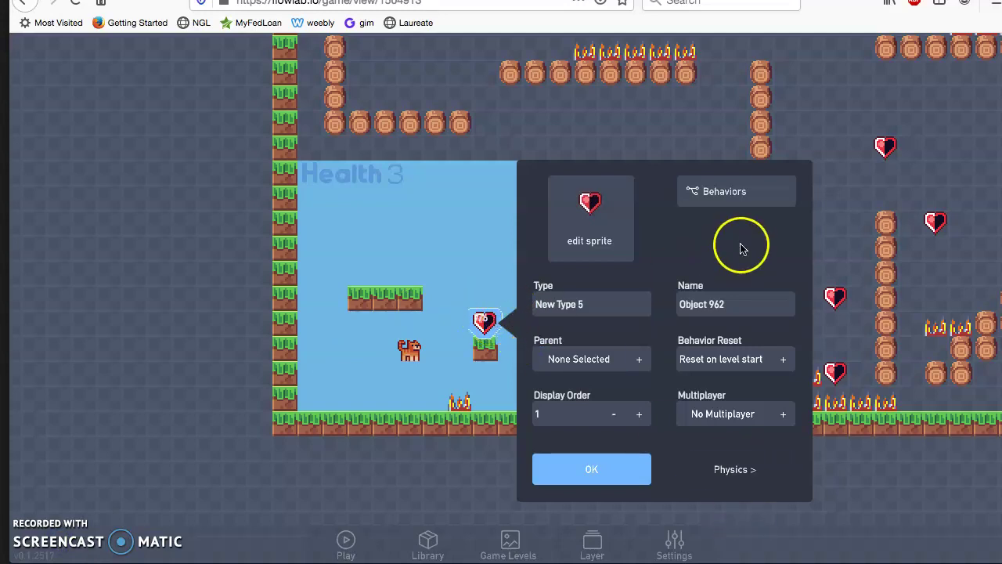
In the heart's physics settings, turn off is solid, turn on enable collisions, and accept the changes.
left_click(725, 469)
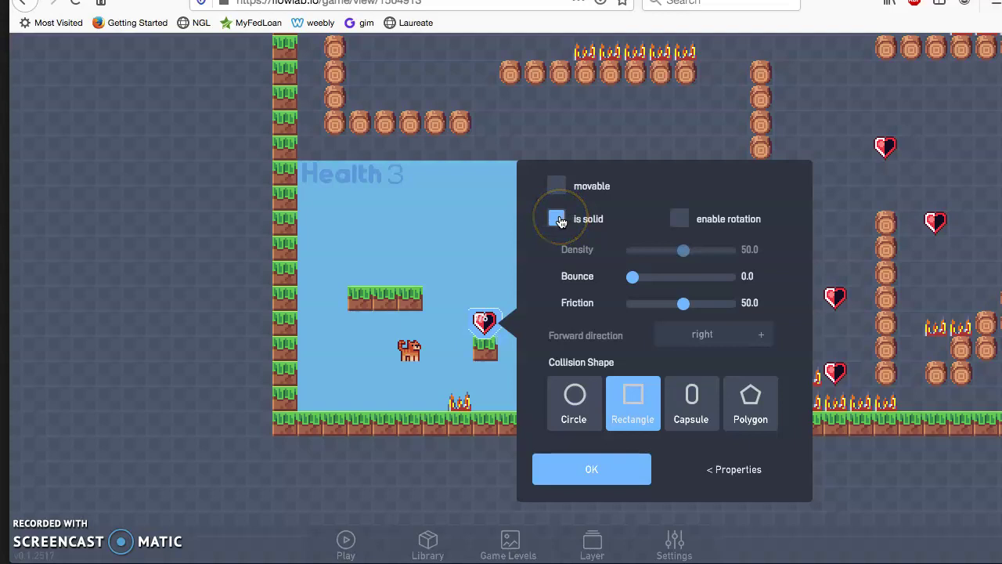
left_click(557, 219)
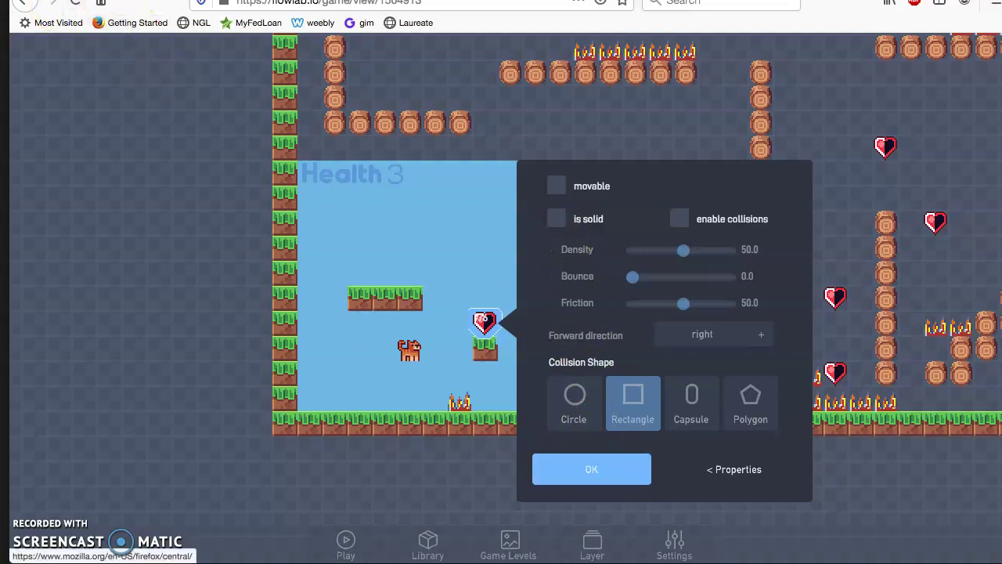
left_click(680, 221)
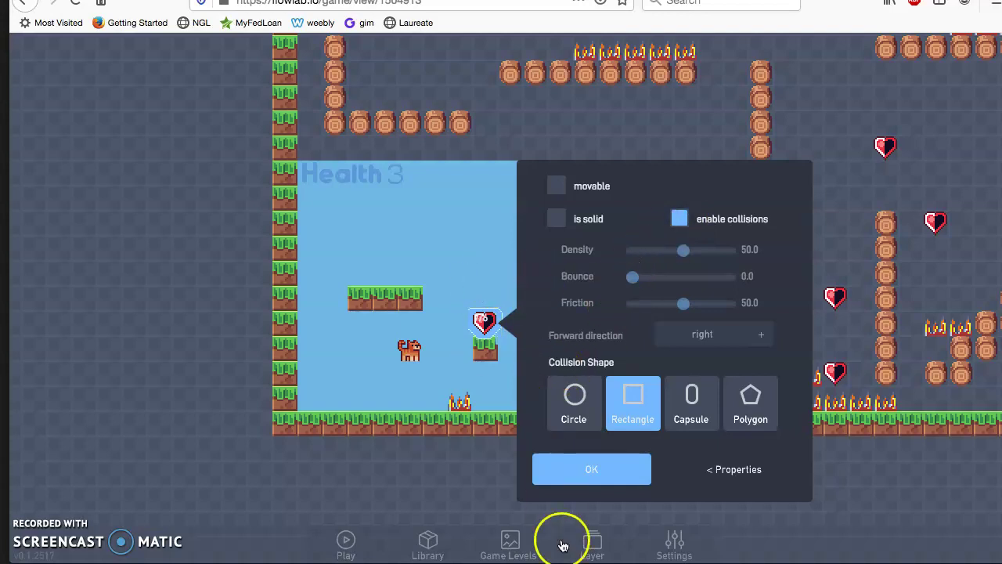
left_click(611, 473)
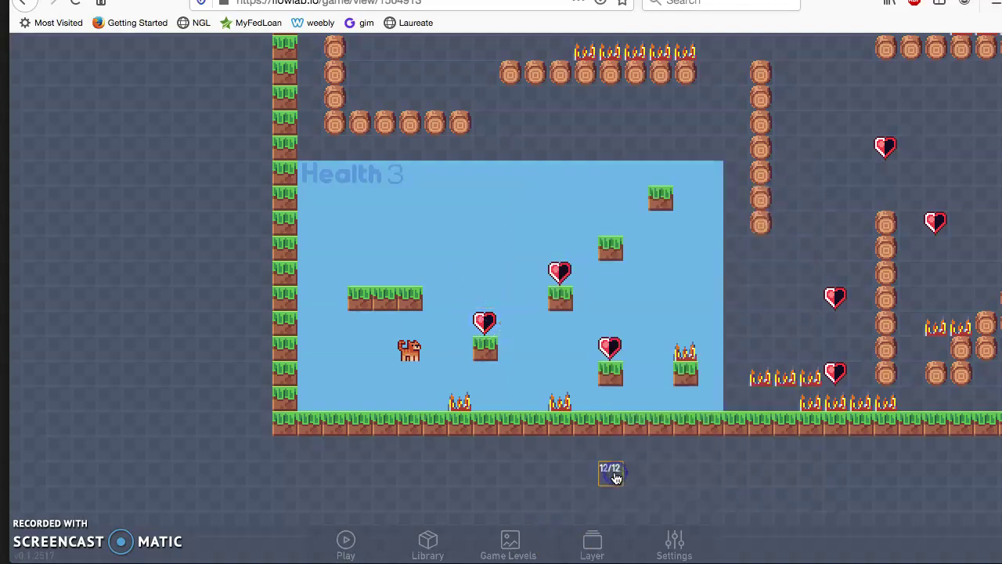
Check the physics settings of the heart clone on the low grass block beside the raised fire, then close them.
left_click(615, 350)
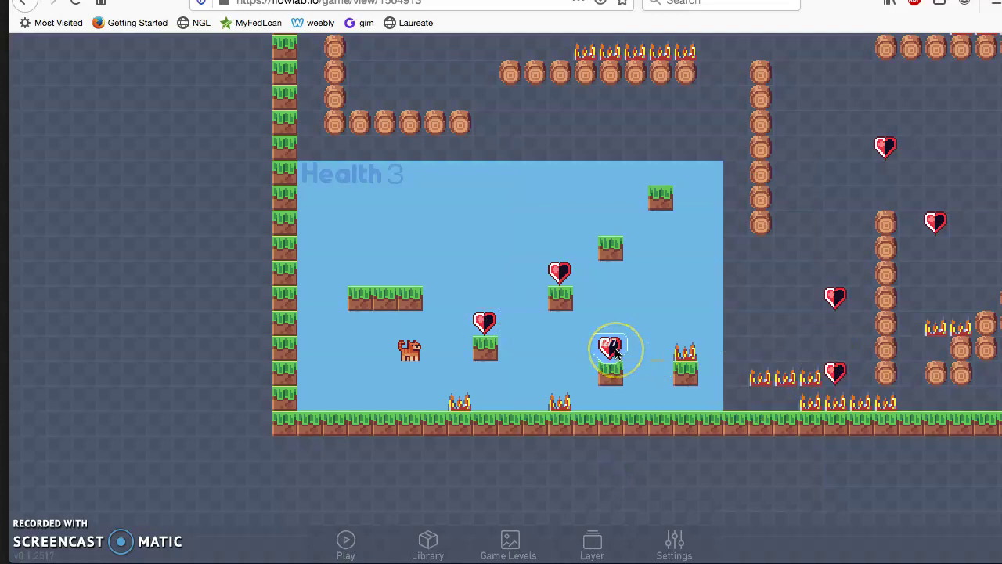
left_click(615, 351)
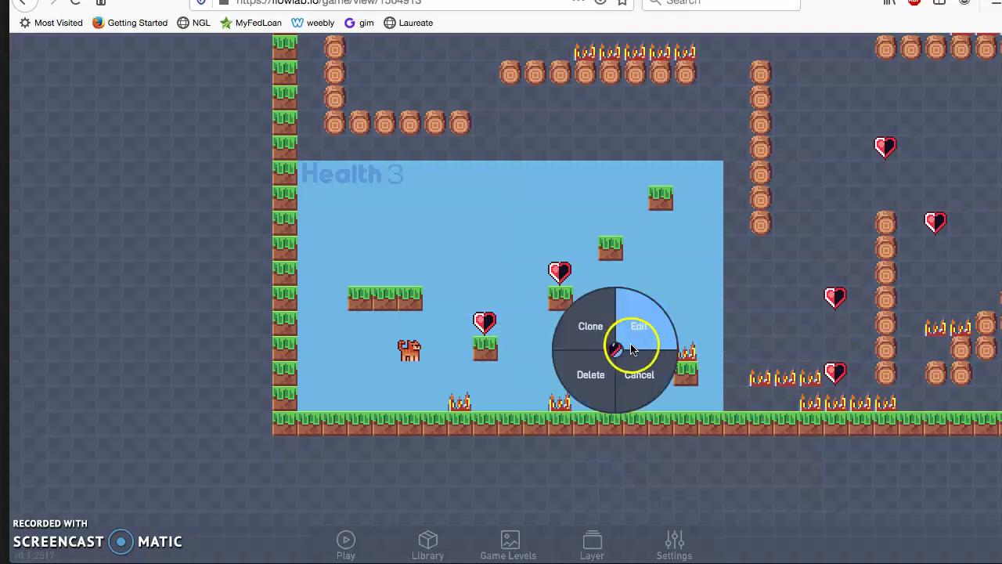
left_click_drag(613, 345, 637, 338)
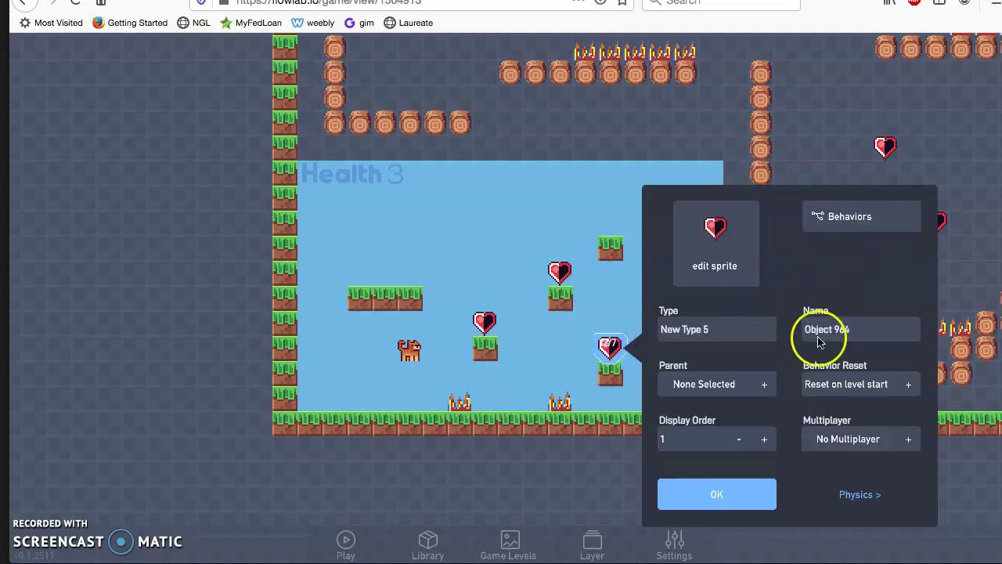
left_click(853, 498)
left_click(732, 485)
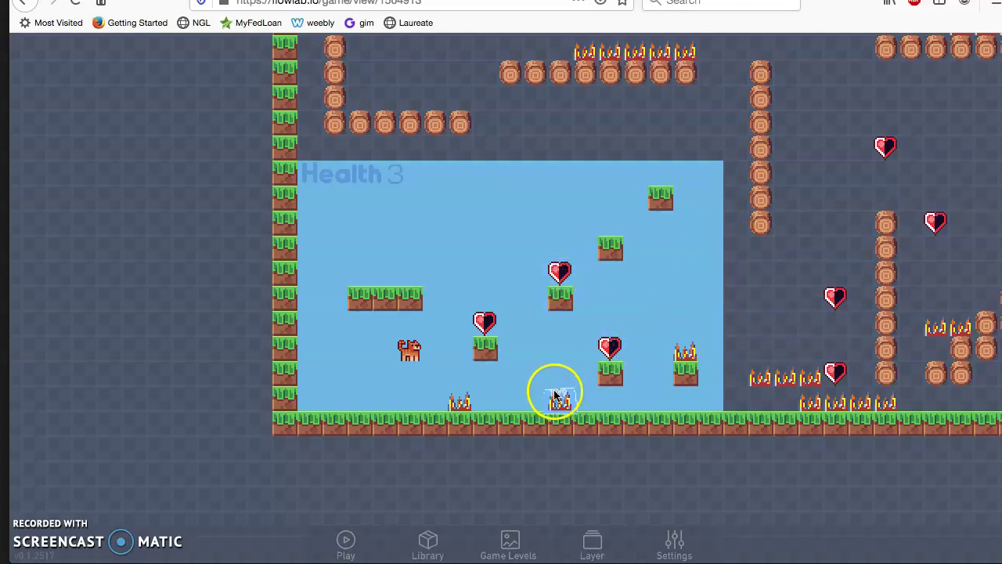
In the behaviors of the heart nearest the cat, add a Collision trigger that reacts to the Cat type.
left_click(485, 322)
left_click(500, 315)
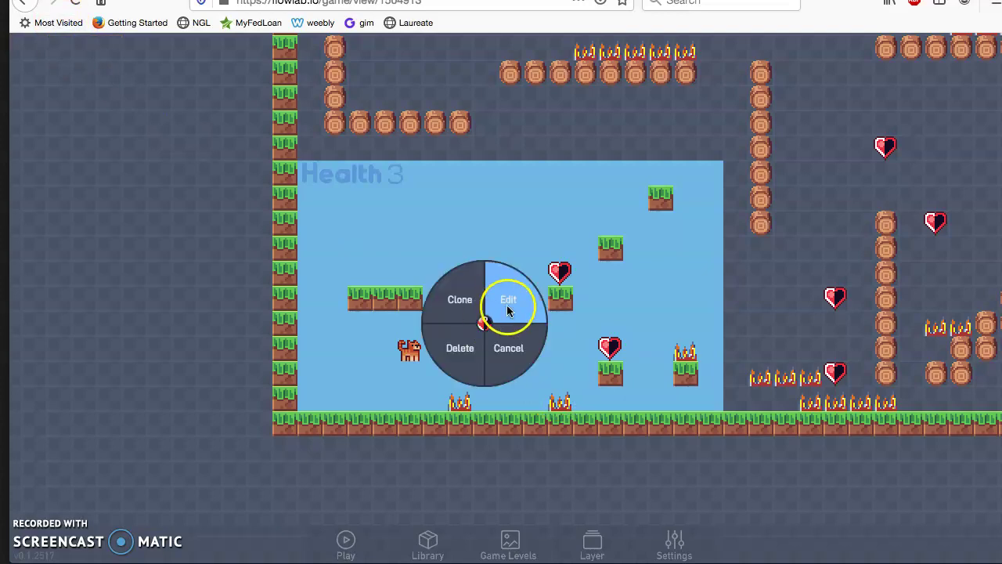
left_click(697, 205)
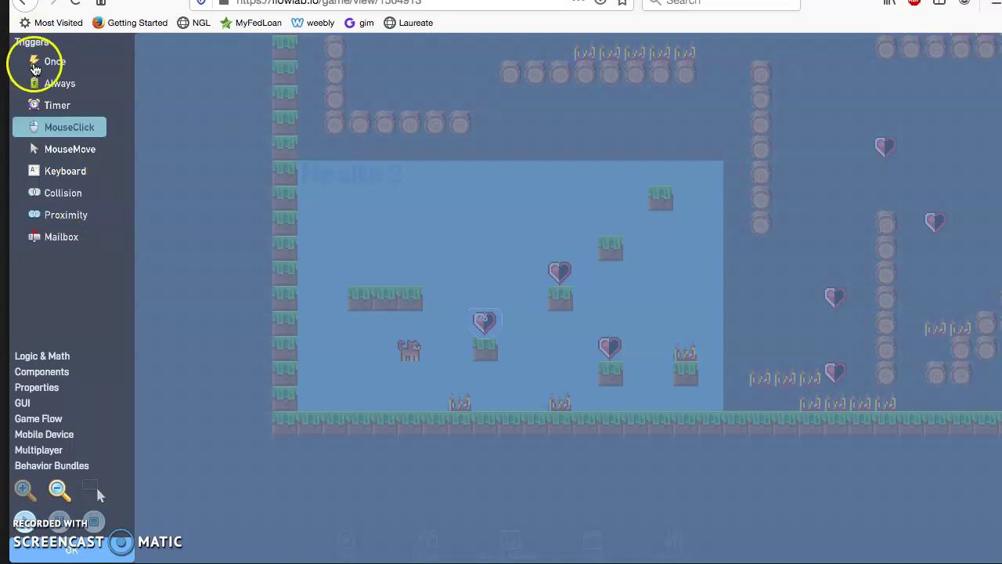
left_click(61, 196)
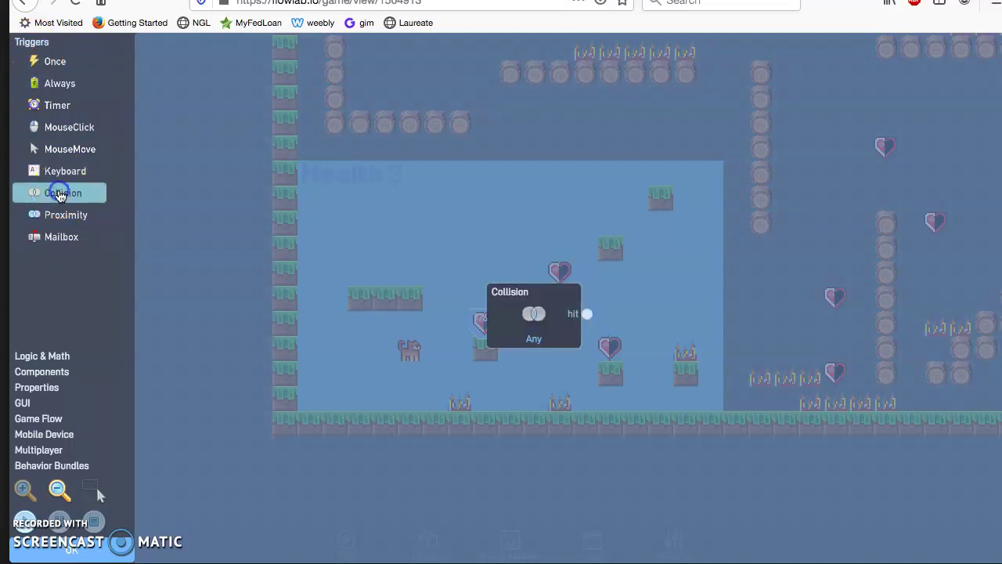
left_click_drag(548, 288, 619, 263)
left_click(604, 291)
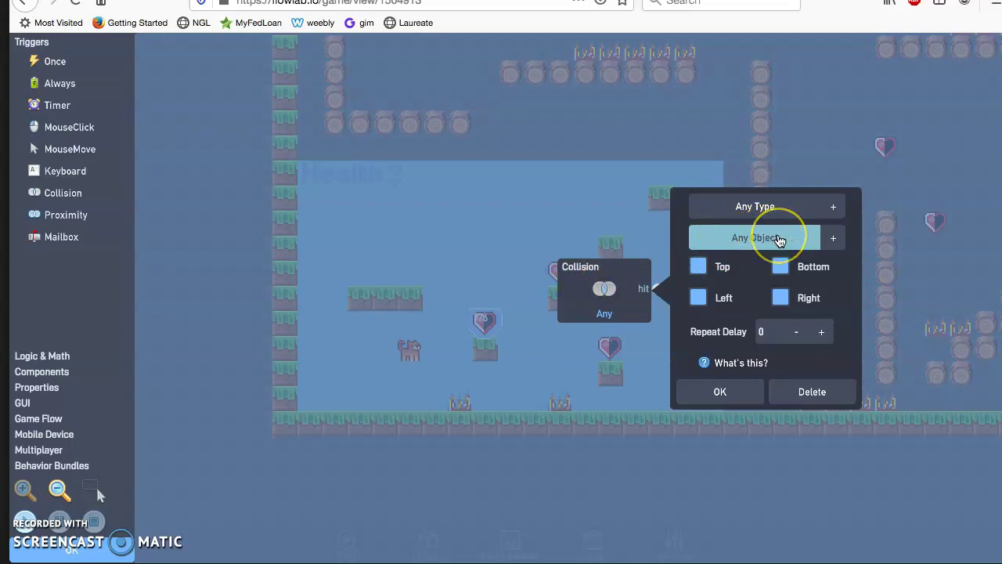
left_click(780, 240)
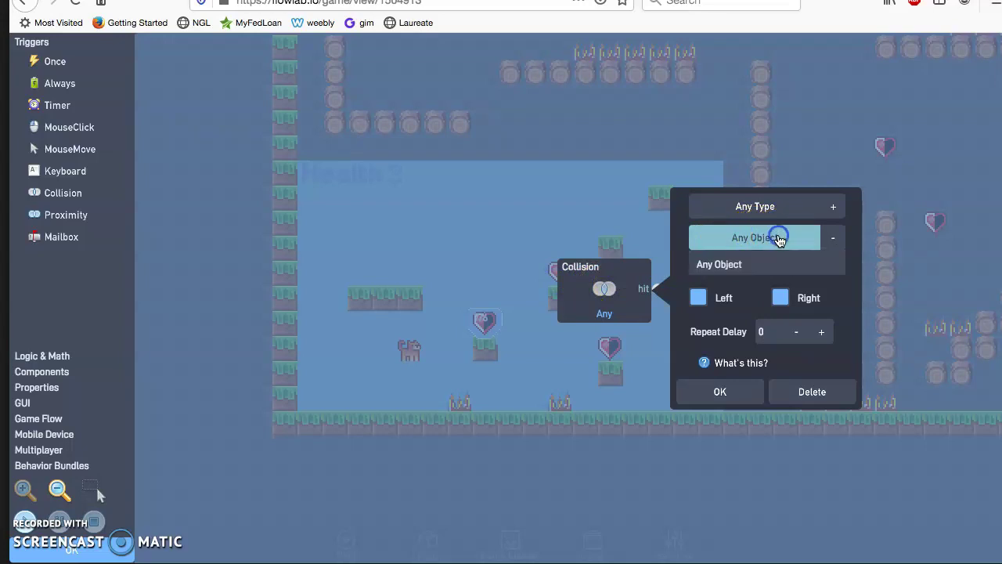
left_click(783, 206)
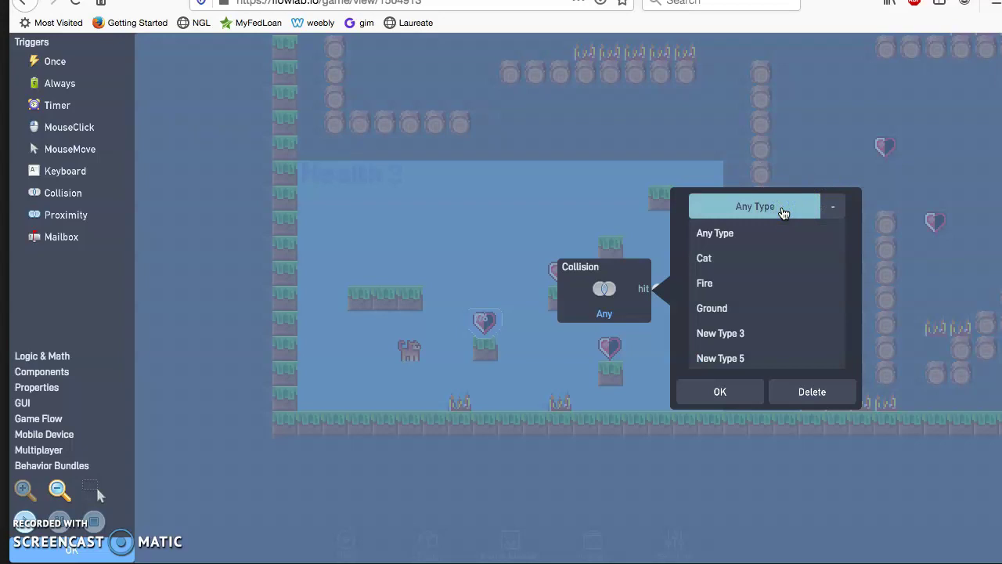
left_click(710, 260)
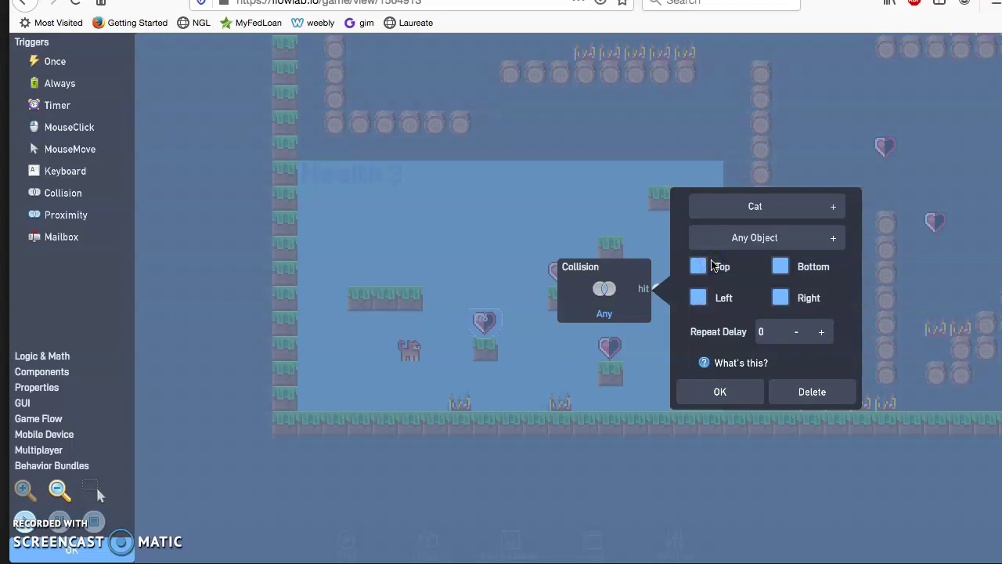
left_click(678, 294)
Add a Destroyer component, connect the collision's hit output to its destroy input, and save the heart's behaviors.
left_click(23, 49)
left_click(115, 45)
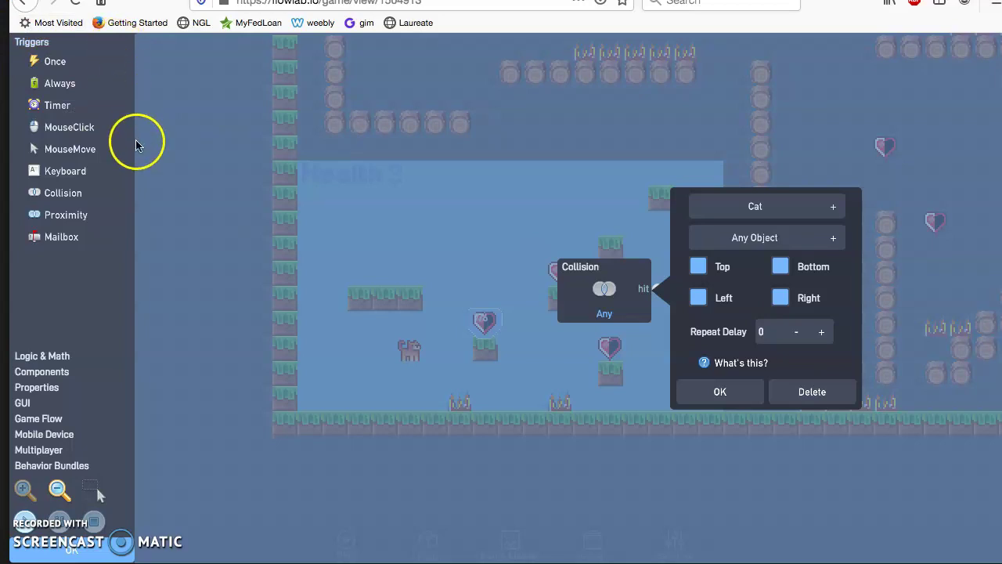
left_click(42, 357)
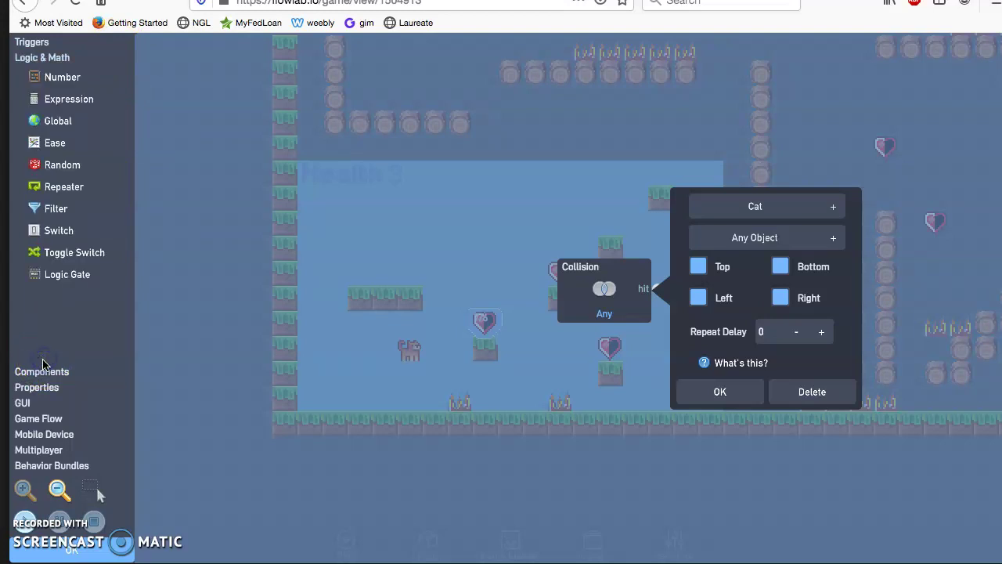
left_click(37, 373)
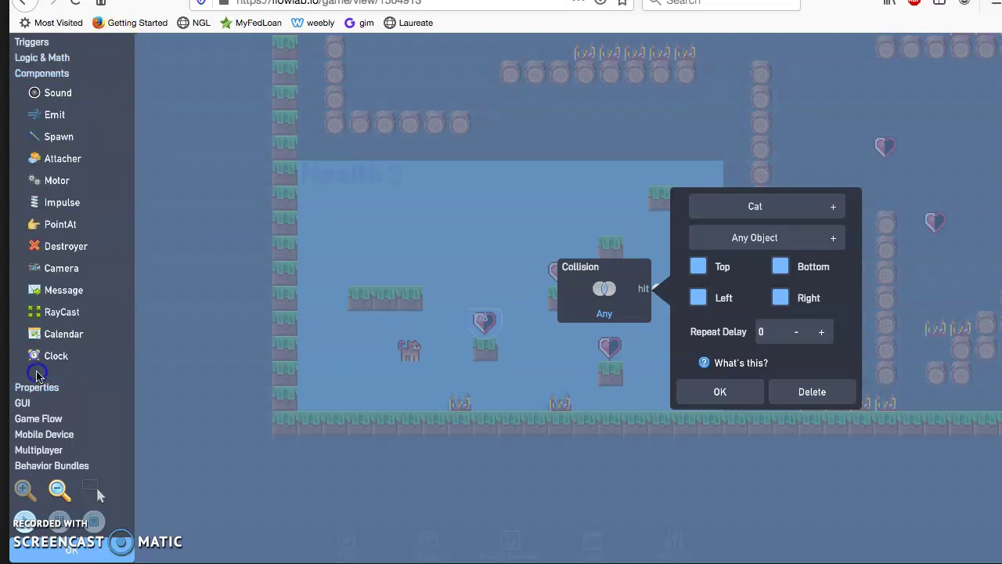
left_click(59, 77)
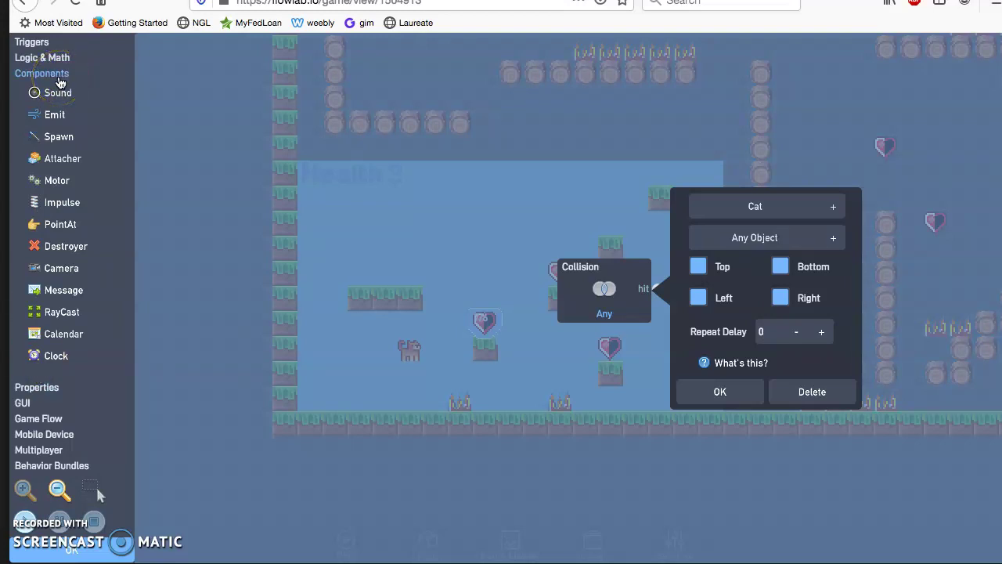
left_click(71, 246)
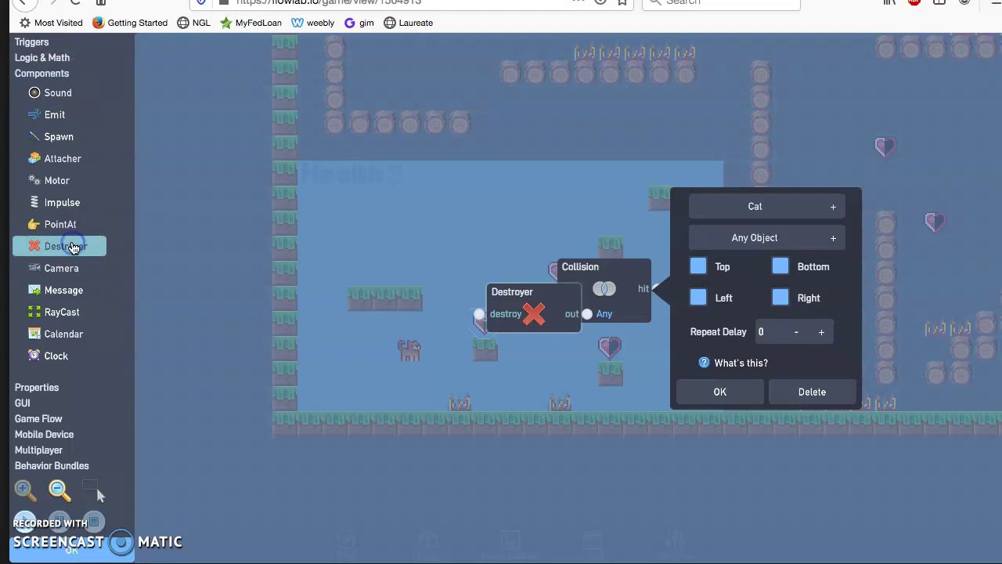
left_click(719, 393)
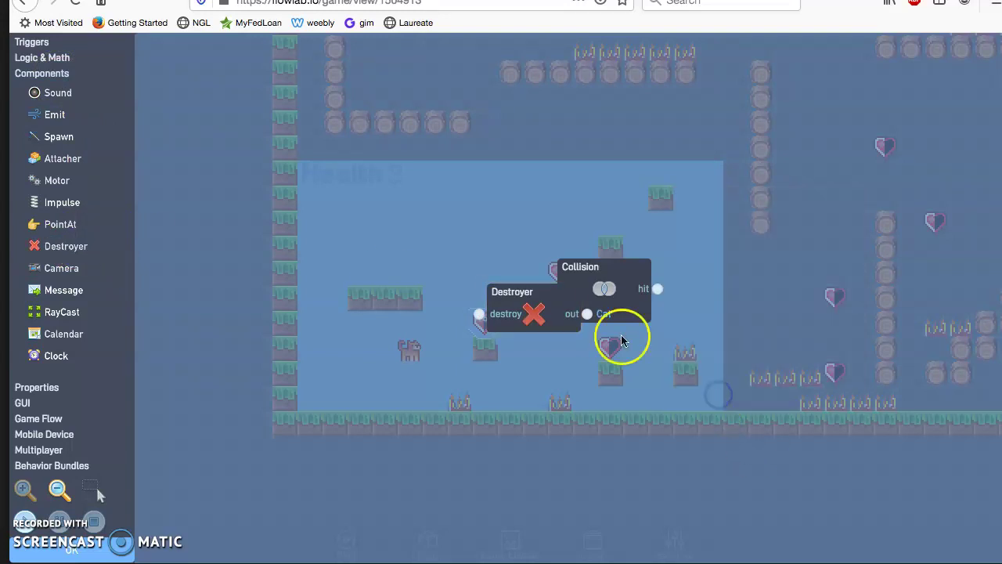
left_click_drag(533, 298, 748, 273)
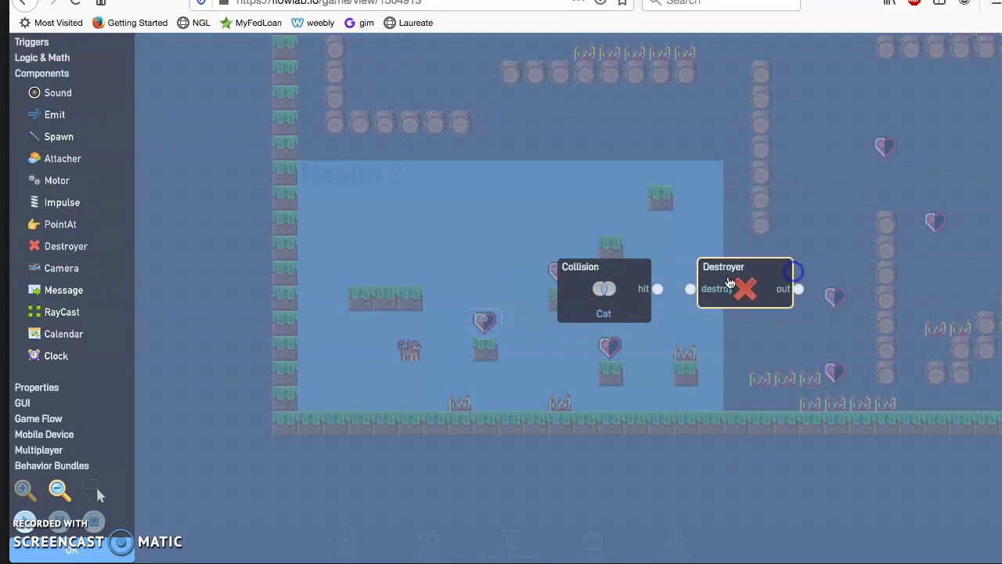
left_click_drag(659, 289, 685, 289)
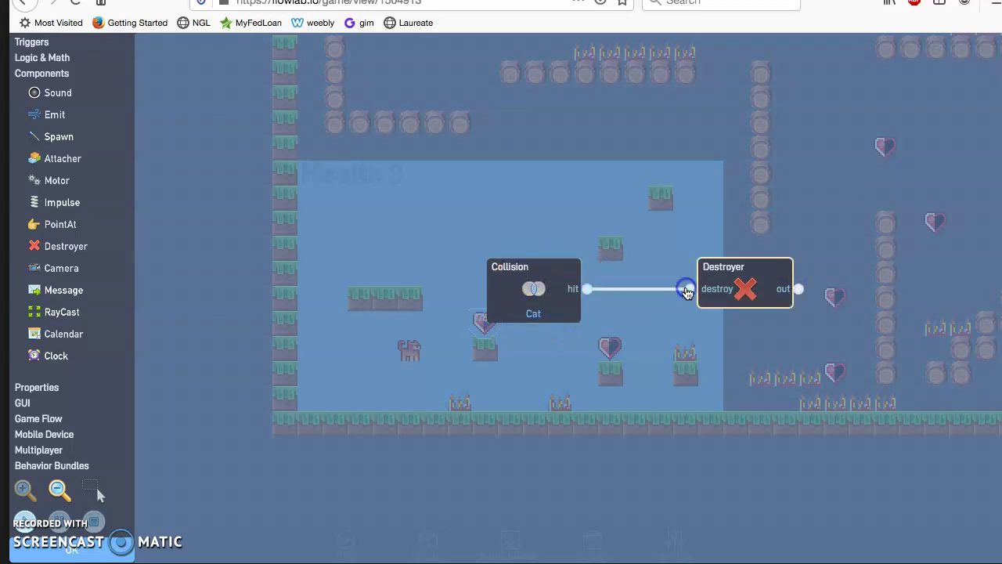
left_click(88, 554)
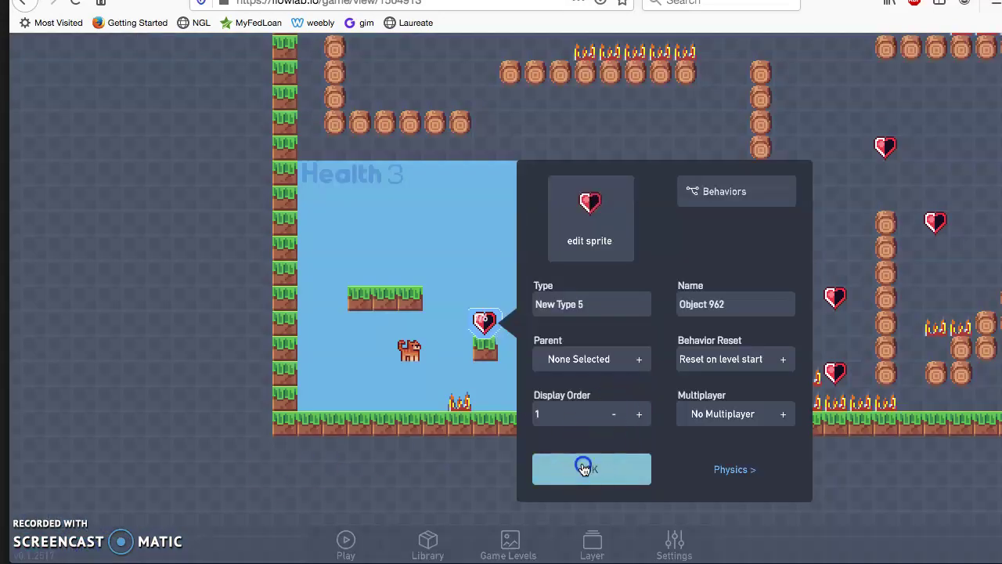
left_click(587, 467)
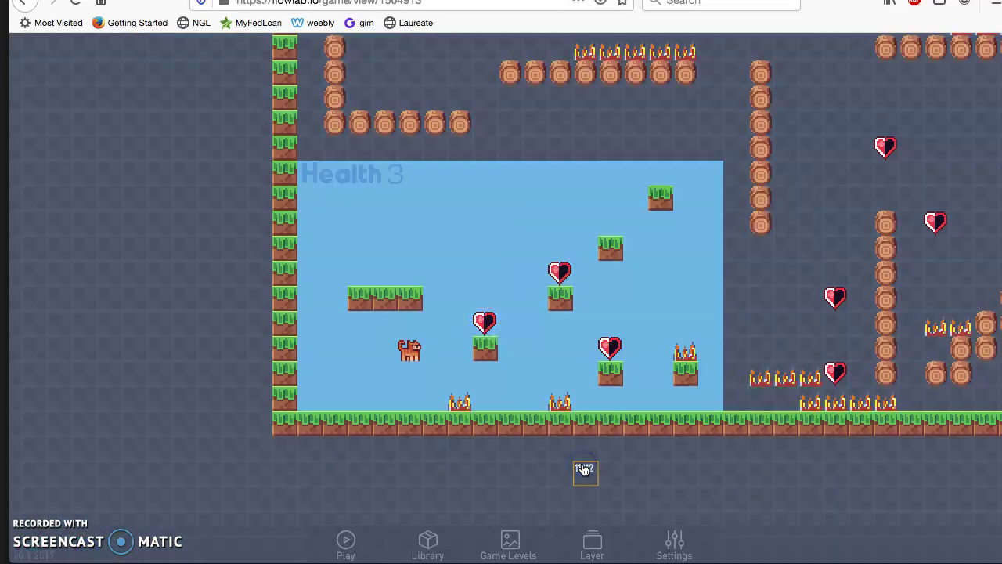
Playtest the level by jumping the cat into the hearts on the first two floating blocks, then return to editing.
left_click(345, 539)
key("Right")
key("Up")
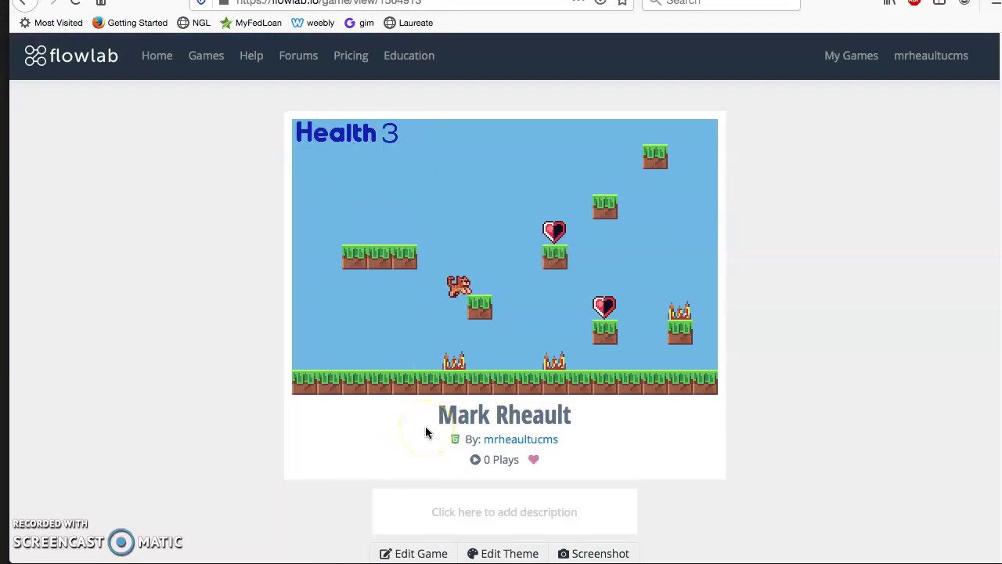
key("Right")
key("Up")
key("Up")
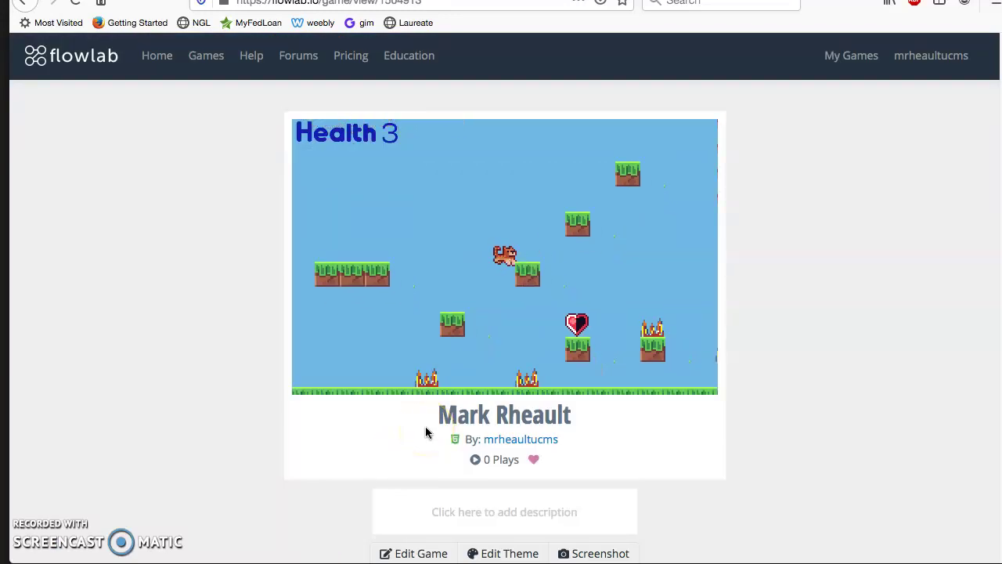
key("Left")
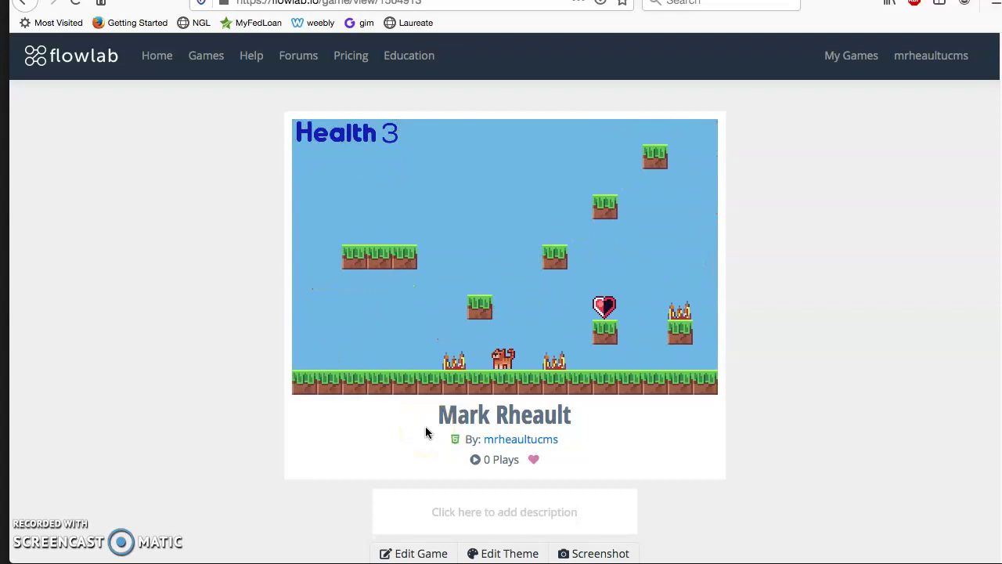
left_click(421, 553)
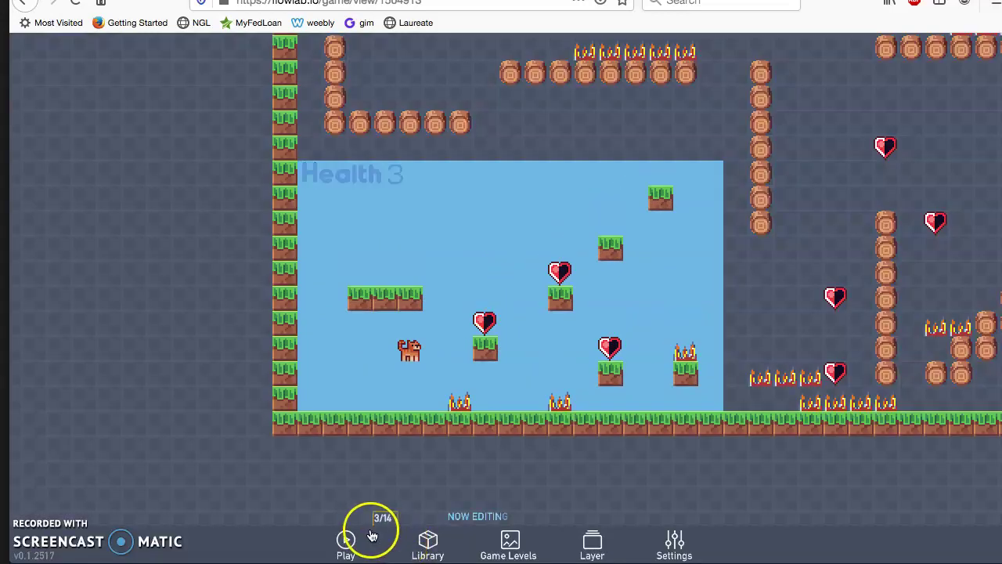